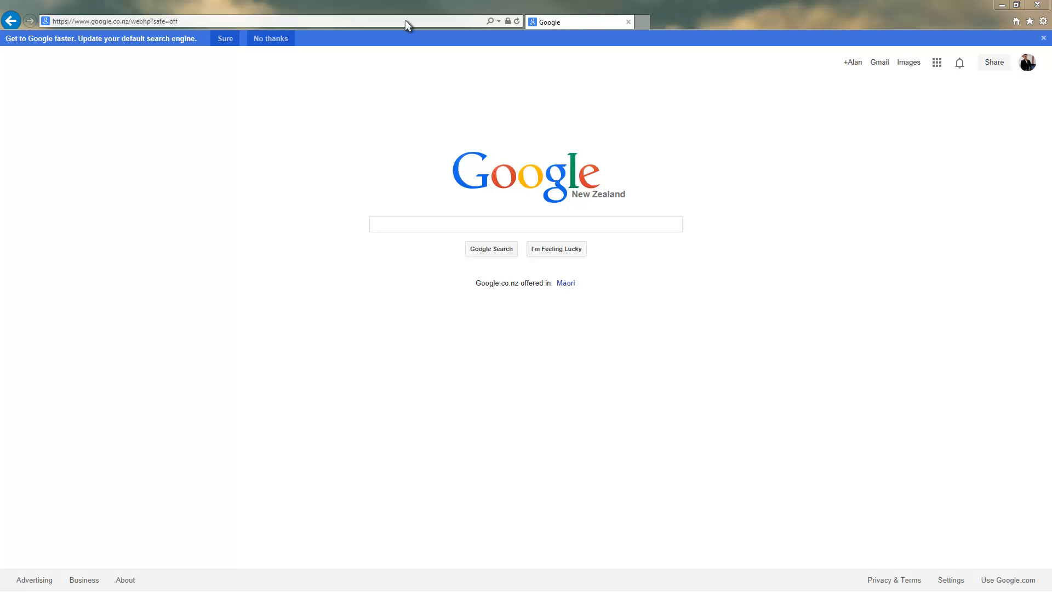
# Step: Search Google for 'ubuntu'
pyautogui.click(442, 224)
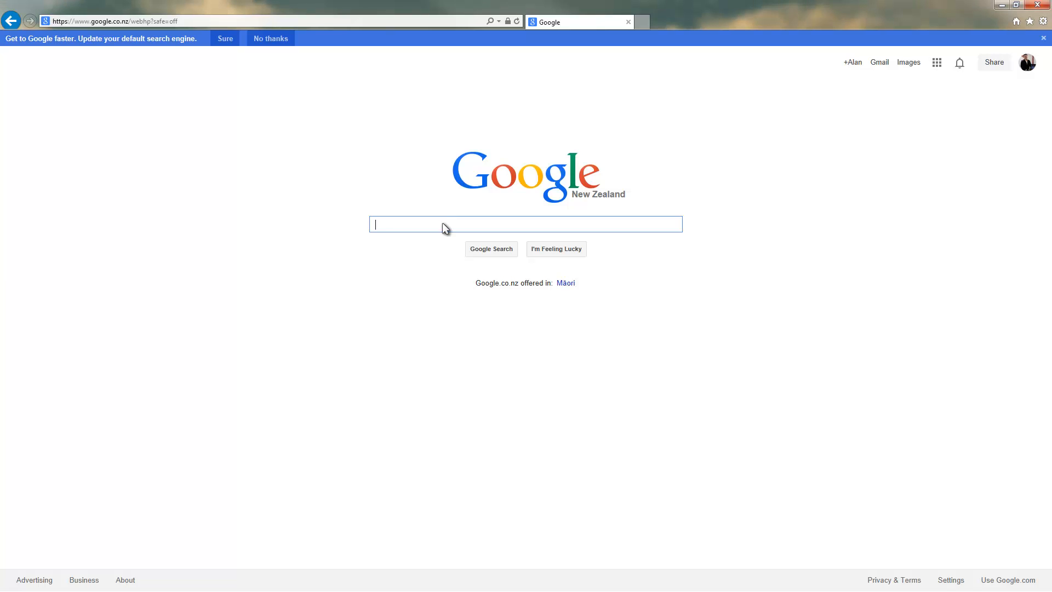
pyautogui.write('ubuntu')
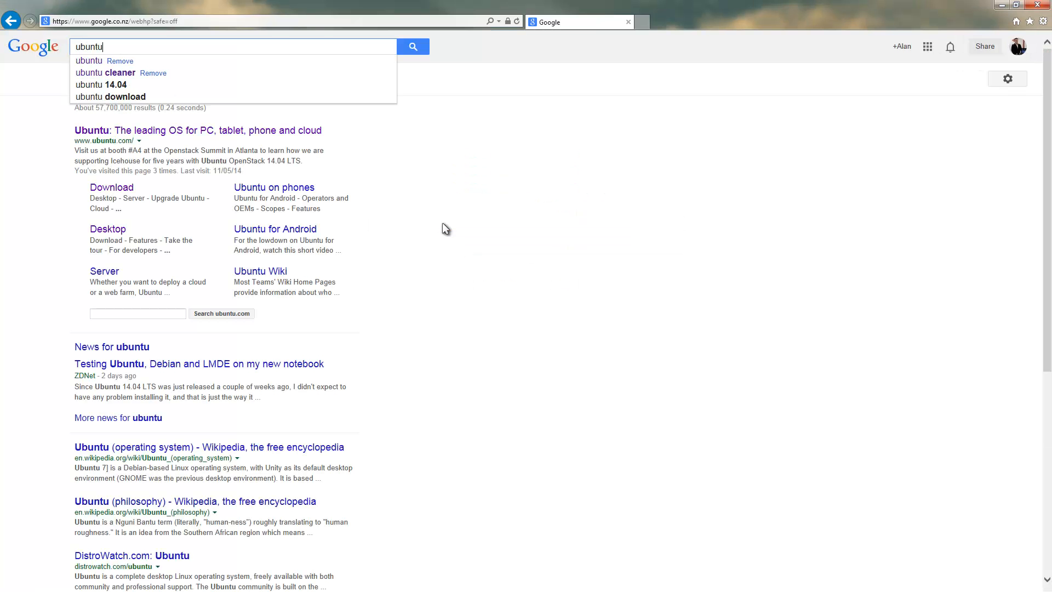
pyautogui.press('Return')
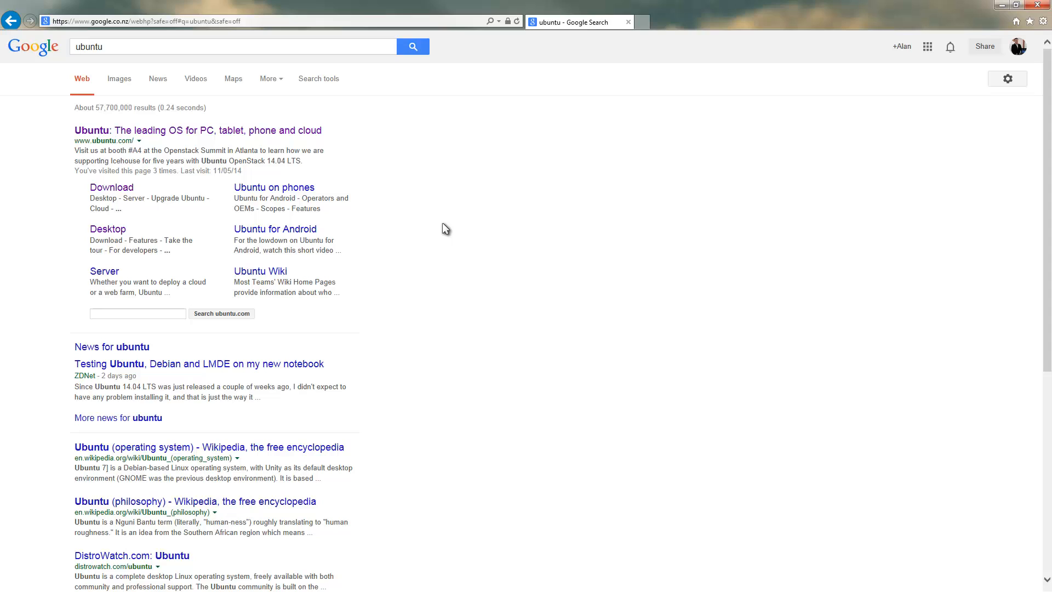
# Step: Open Ubuntu's Desktop download page for 14.04 LTS, keeping the 64-bit flavour
pyautogui.click(122, 189)
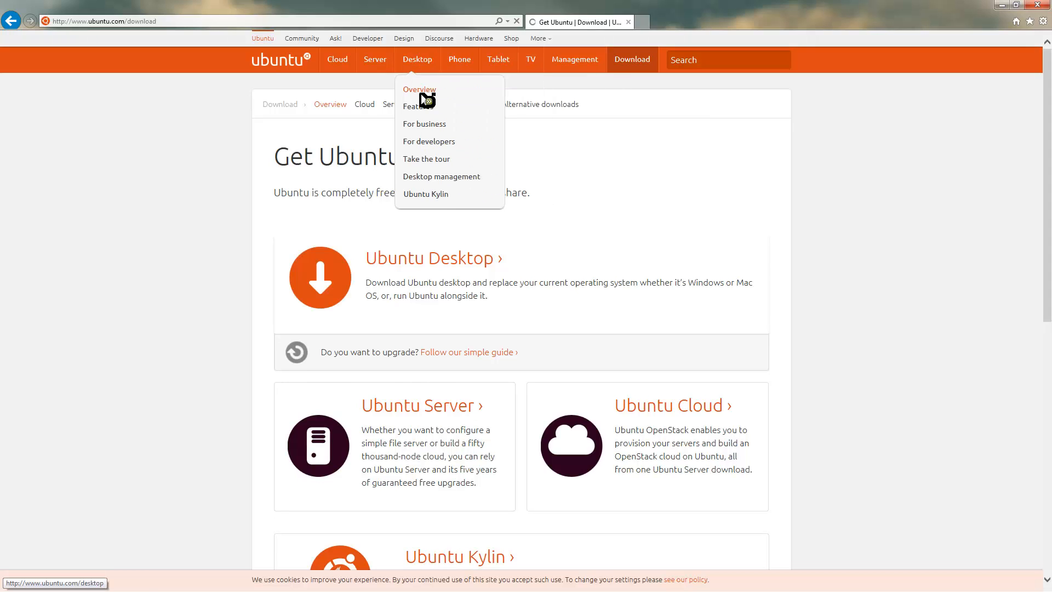
pyautogui.click(431, 257)
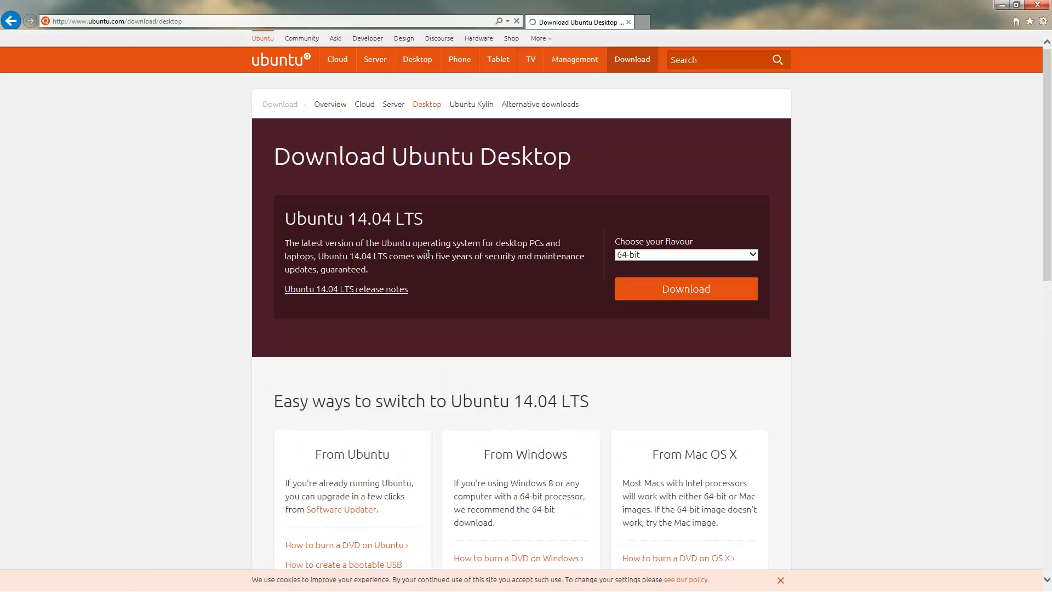
pyautogui.click(708, 252)
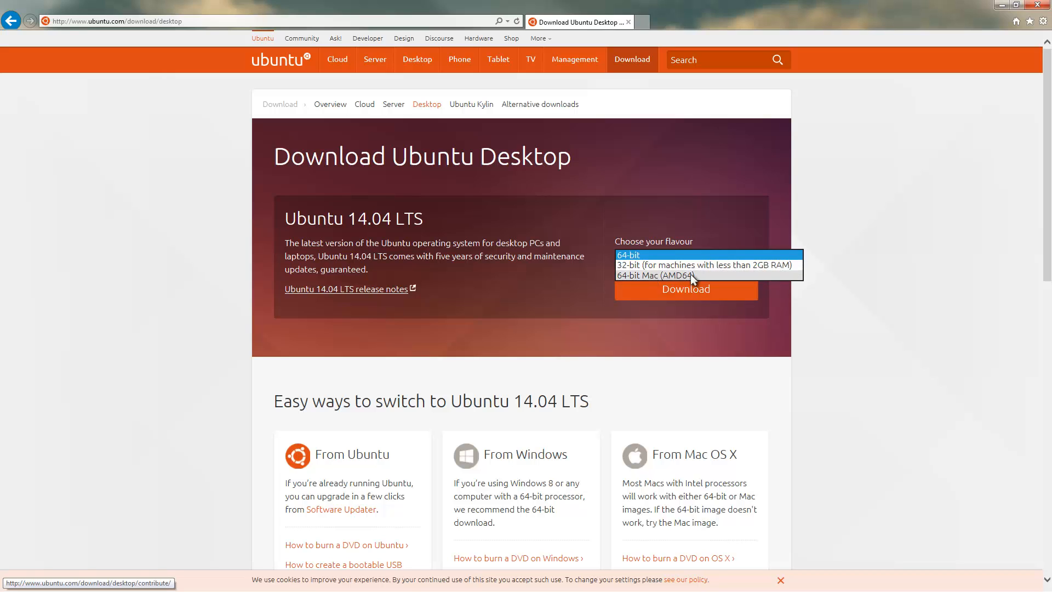
pyautogui.click(619, 324)
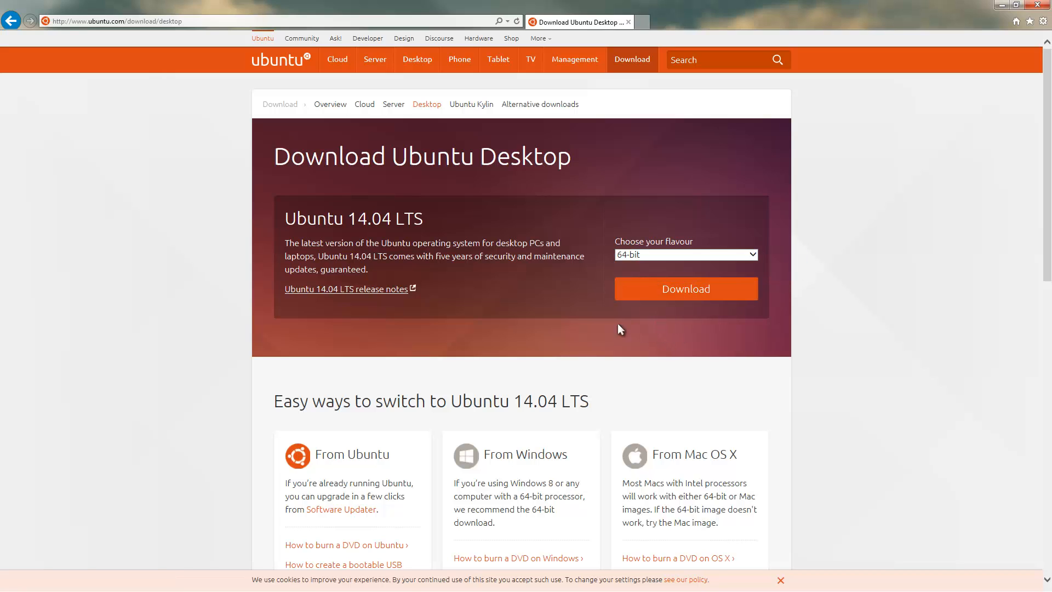
# Step: Start the Ubuntu 14.04 desktop download, skipping the contribution with 'Not now, take me to the download'
pyautogui.click(685, 288)
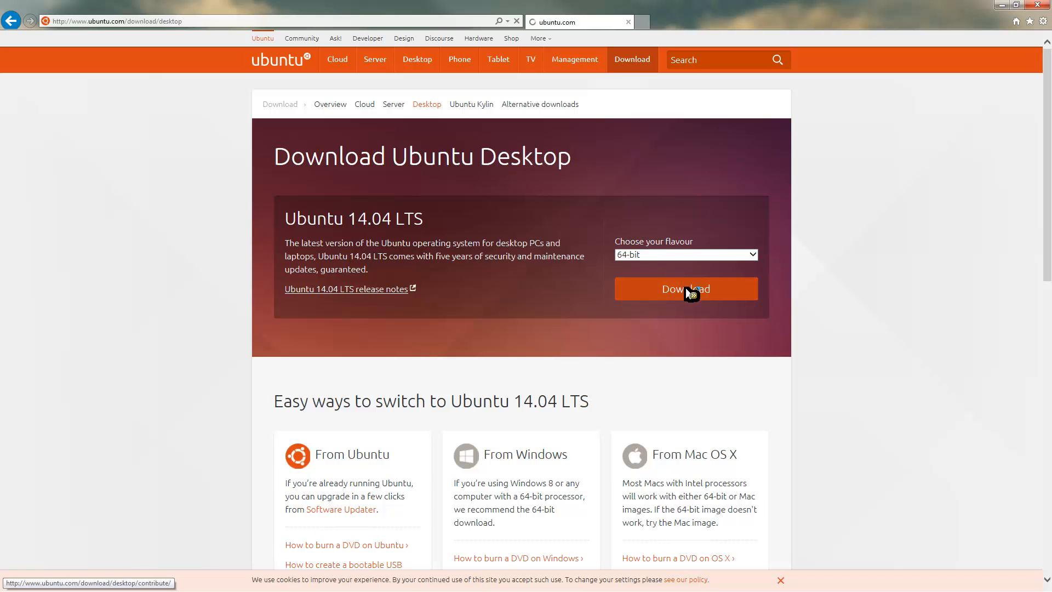
pyautogui.scroll(-7, 749, 322)
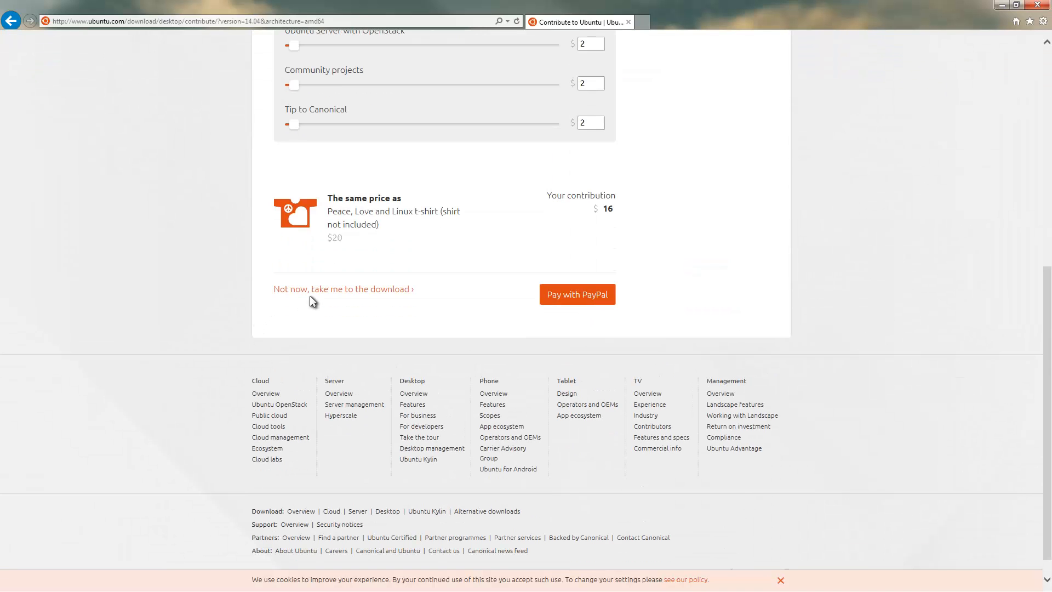
pyautogui.scroll(7, 312, 300)
pyautogui.scroll(-7, 329, 312)
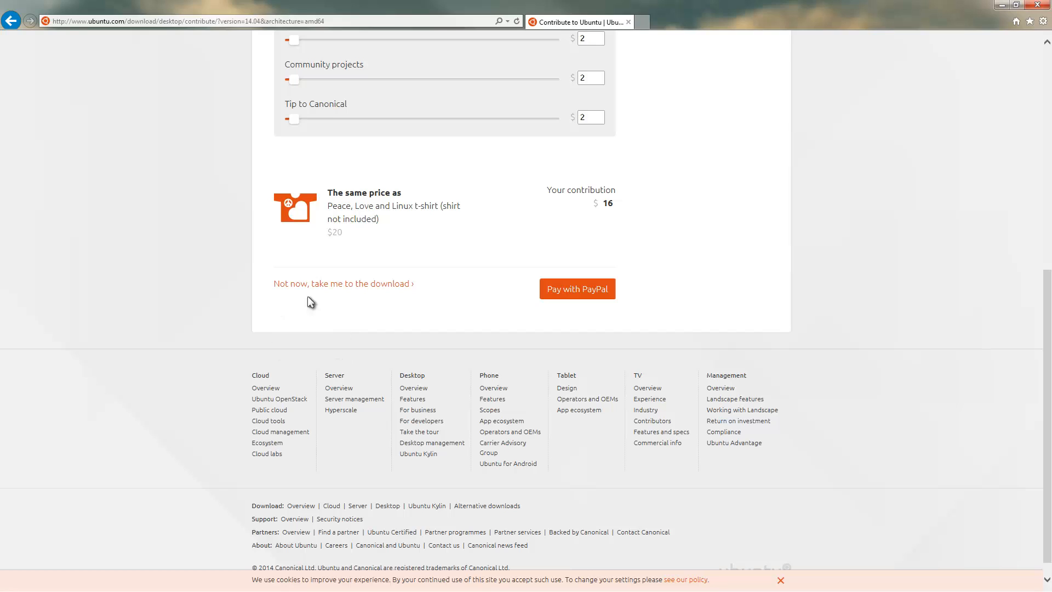
pyautogui.click(340, 286)
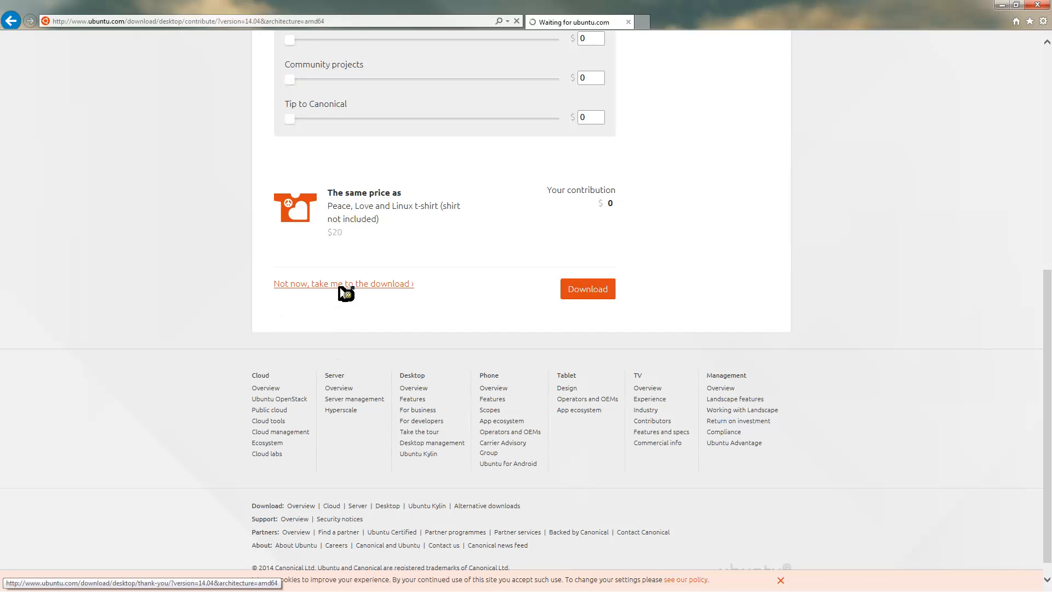
pyautogui.scroll(-5, 455, 318)
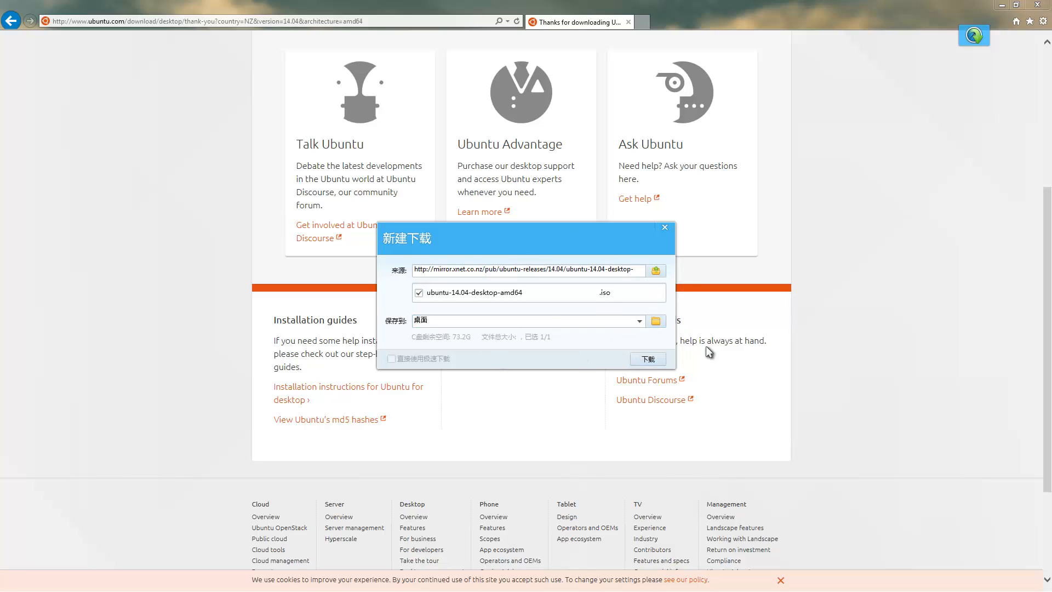
# Step: Dismiss the download prompt, exit the floating download tool, and close Internet Explorer
pyautogui.click(664, 228)
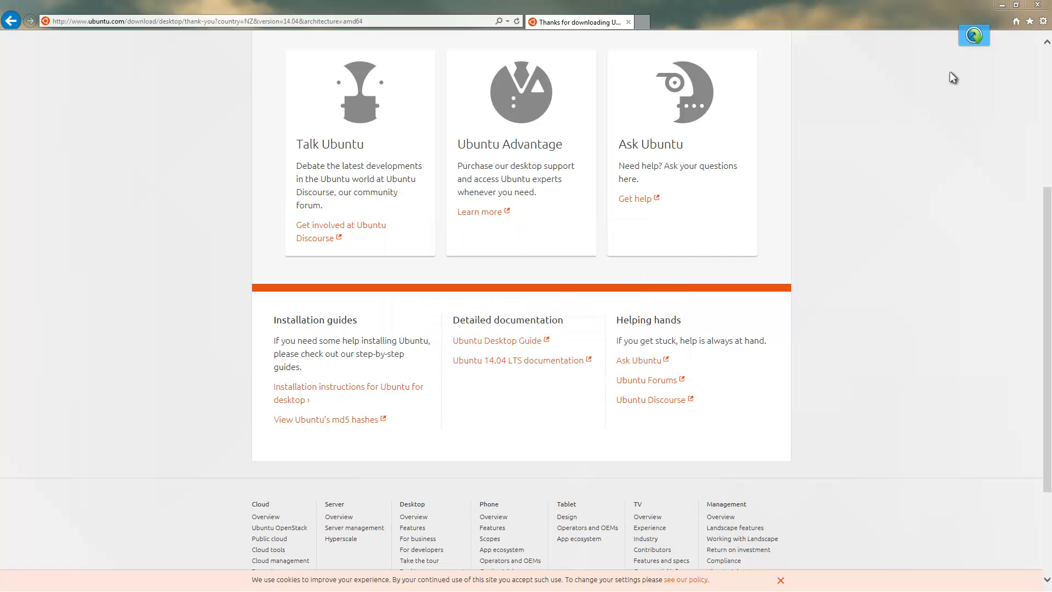
pyautogui.rightClick(969, 41)
pyautogui.click(932, 153)
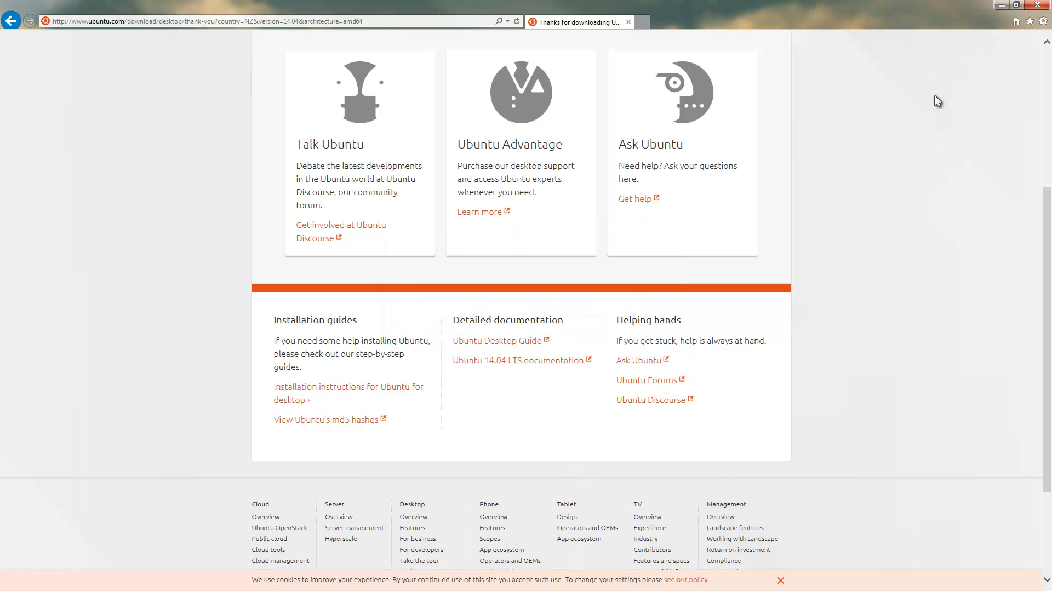
pyautogui.click(1039, 6)
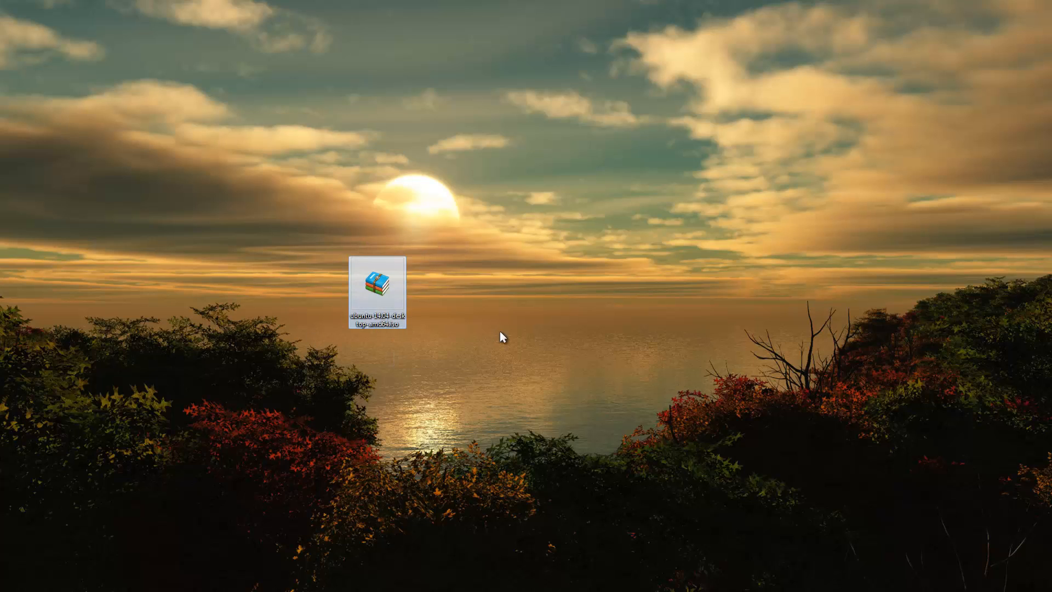
# Step: Move the VMware Workstation window right and the Ubuntu ISO icon left, then show the File (文件) menu
pyautogui.click(377, 242)
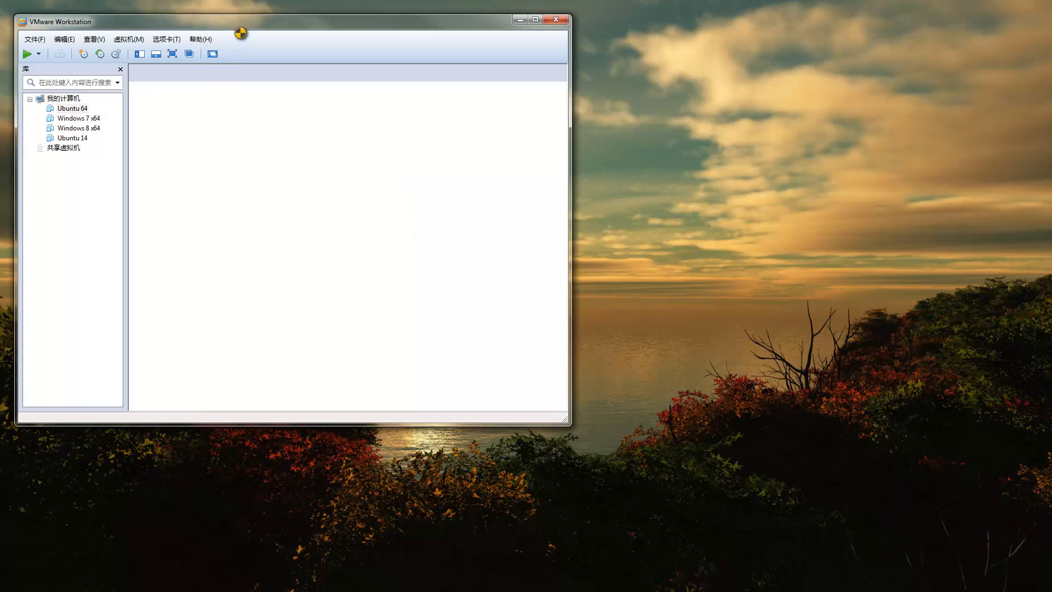
pyautogui.moveTo(247, 28); pyautogui.dragTo(605, 48)
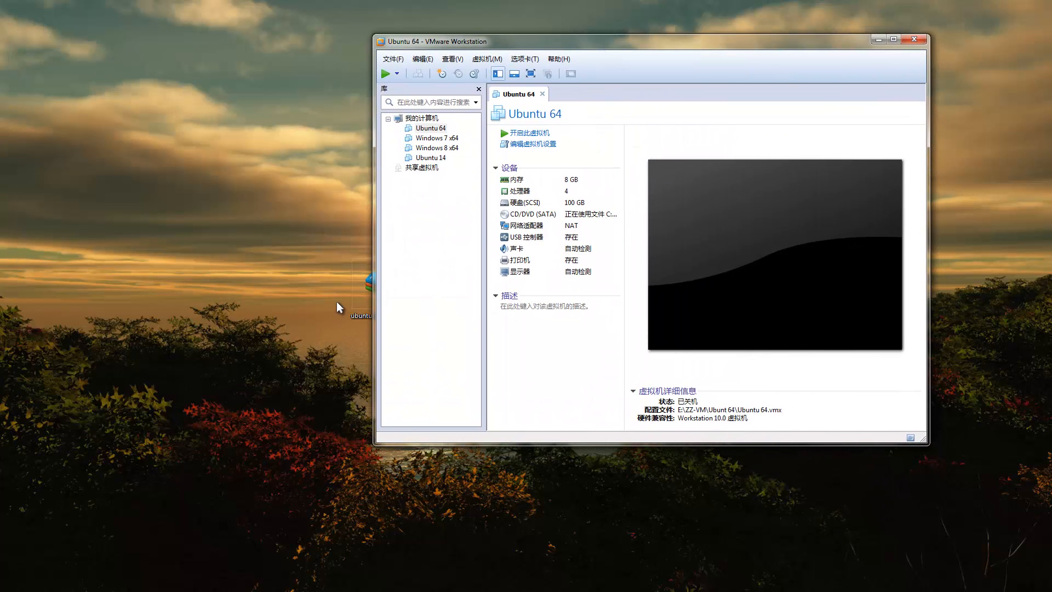
pyautogui.moveTo(353, 295); pyautogui.dragTo(187, 295)
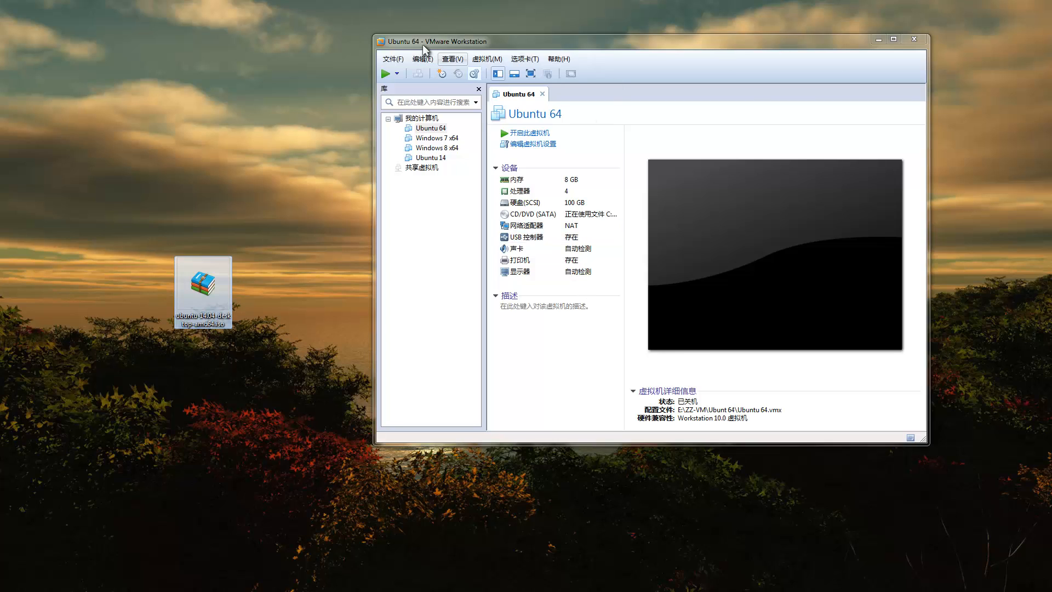
pyautogui.click(388, 61)
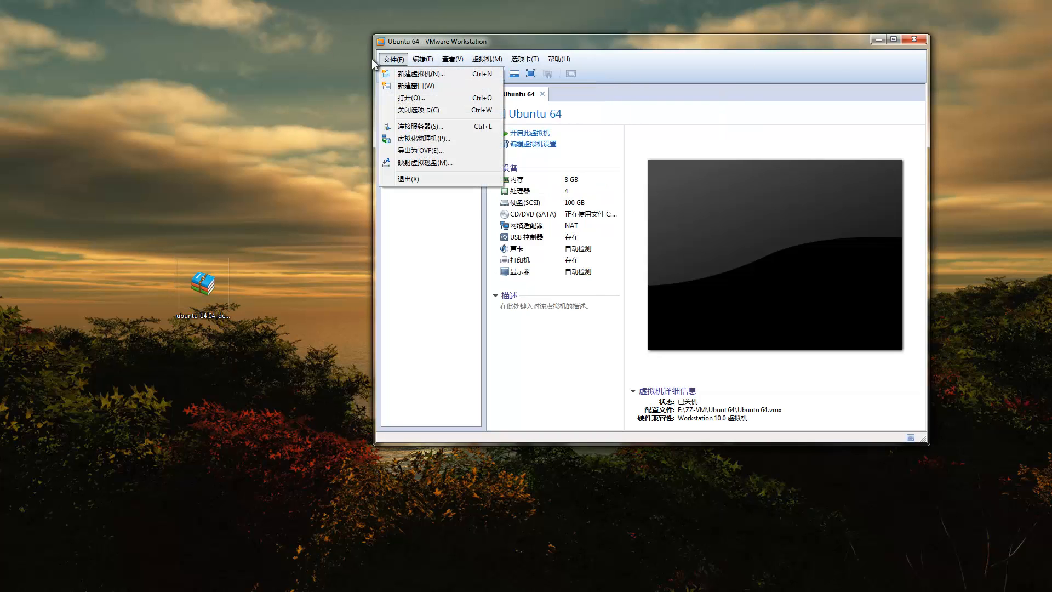
# Step: Start a Custom new virtual machine keeping Workstation 10.0 hardware compatibility
pyautogui.click(401, 75)
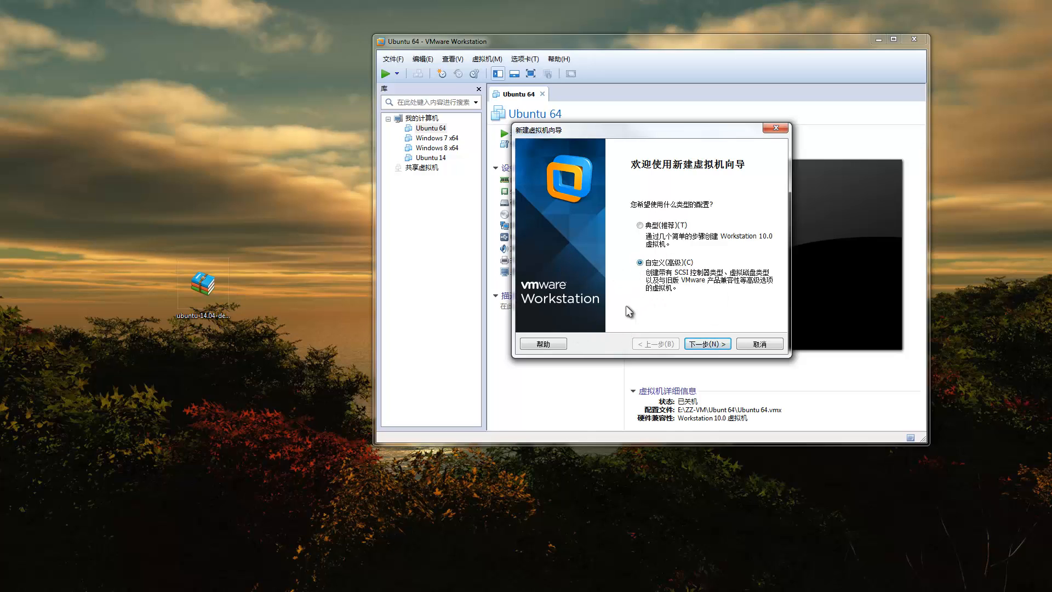
pyautogui.click(710, 345)
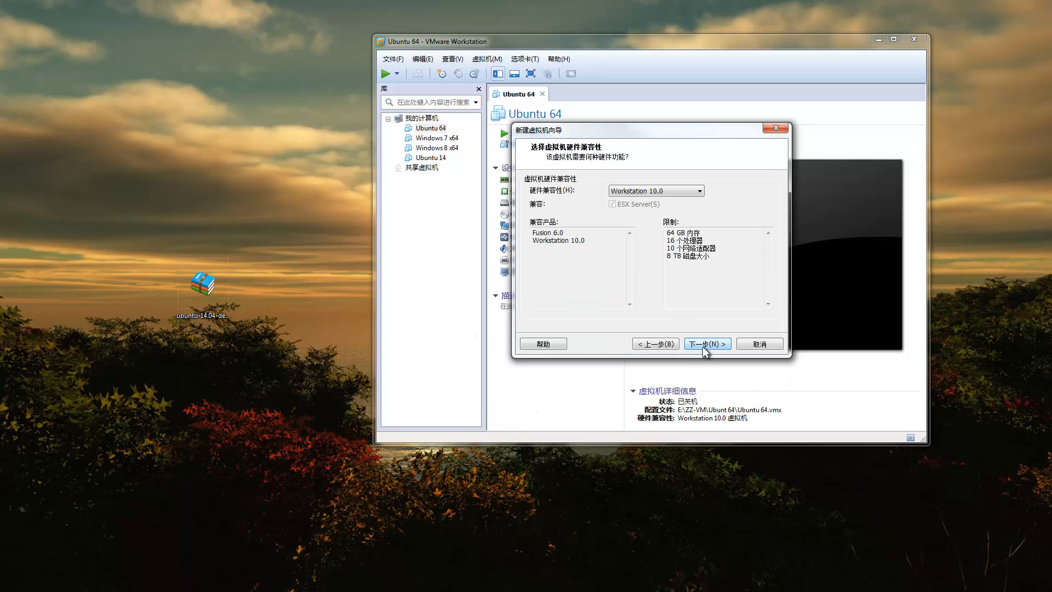
pyautogui.click(675, 192)
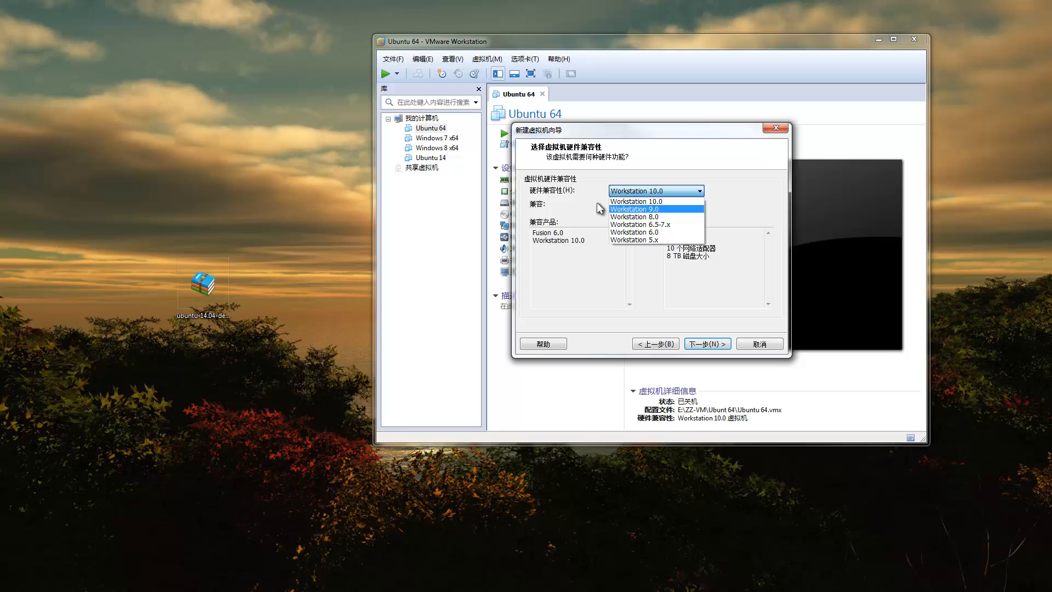
pyautogui.click(661, 200)
pyautogui.click(708, 345)
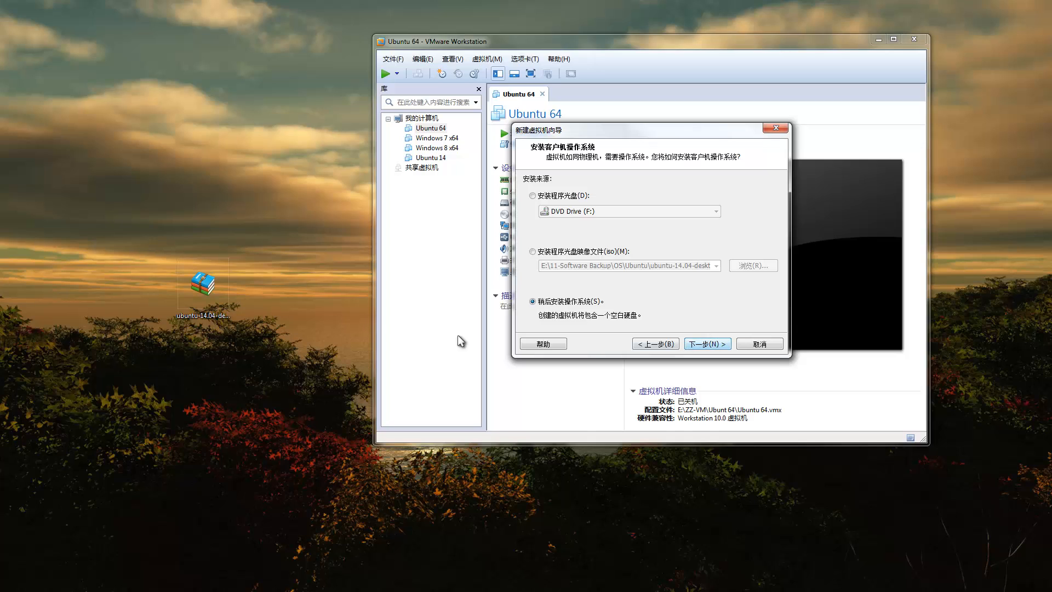
# Step: Choose to install the OS later with a Linux Ubuntu 64-bit guest
pyautogui.click(702, 343)
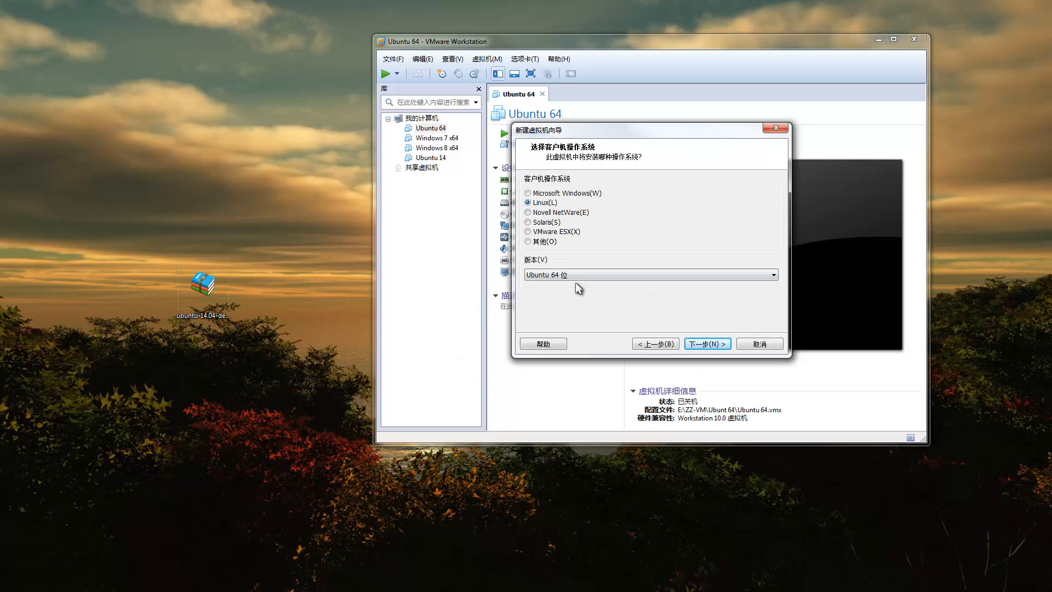
pyautogui.click(593, 274)
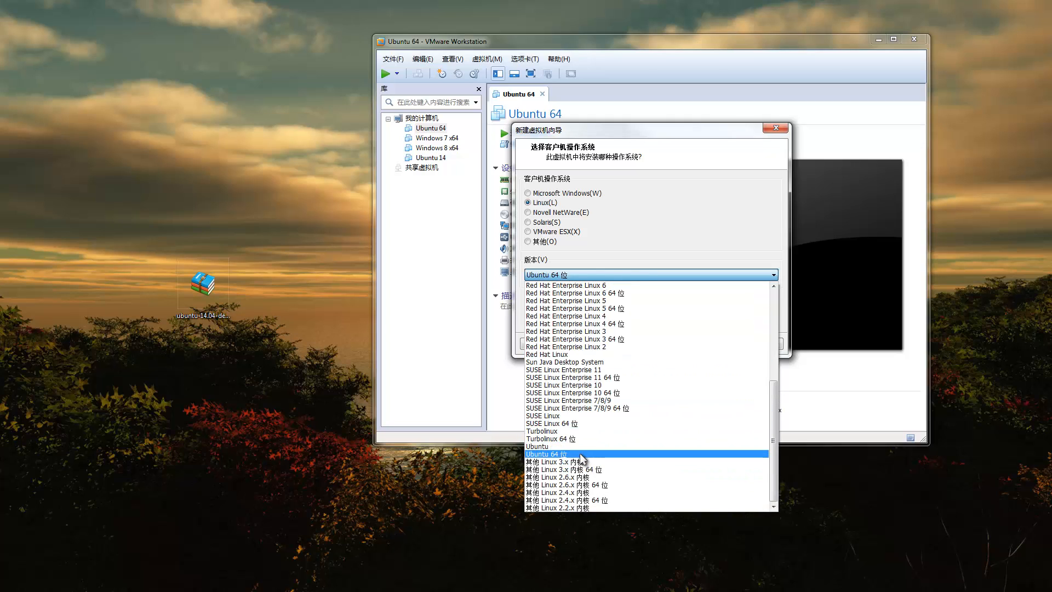
pyautogui.click(581, 454)
pyautogui.click(718, 344)
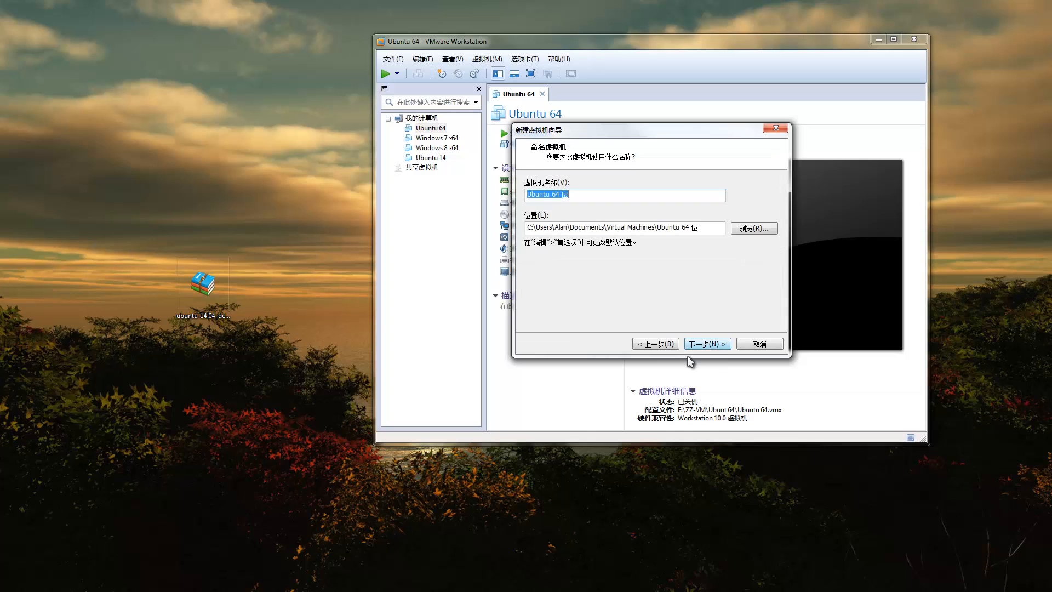
# Step: Rename the virtual machine to 'Ubuntu 64 _tour'
pyautogui.click(576, 196)
pyautogui.press('BackSpace')
pyautogui.write('_tour')
# Step: Store the VM in a new Ubuntu64_tour folder under ZZ-VM on the Data (E:) drive
pyautogui.click(749, 229)
pyautogui.scroll(-3, 602, 312)
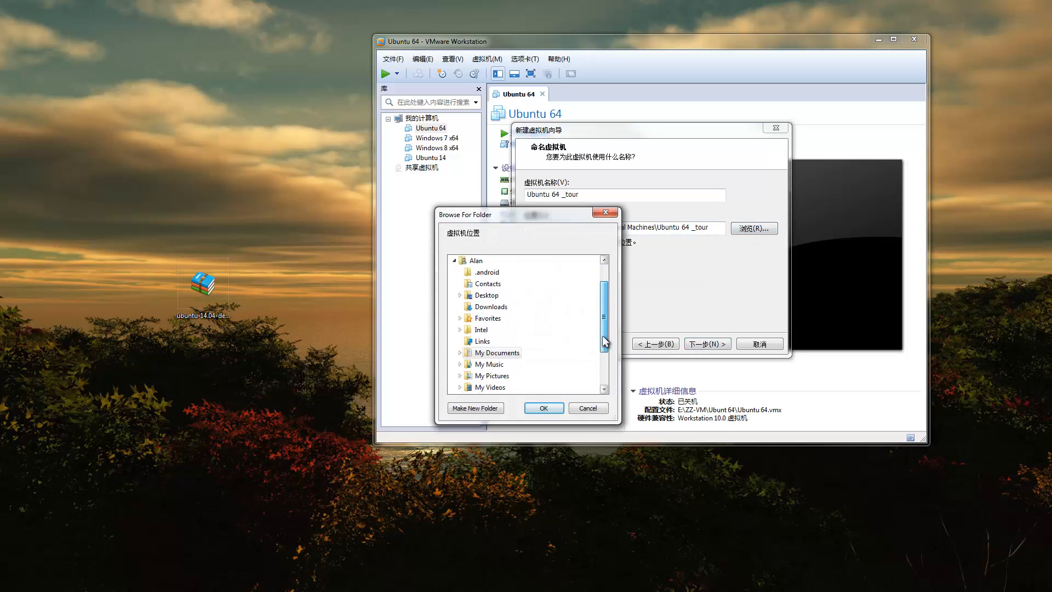
pyautogui.click(494, 365)
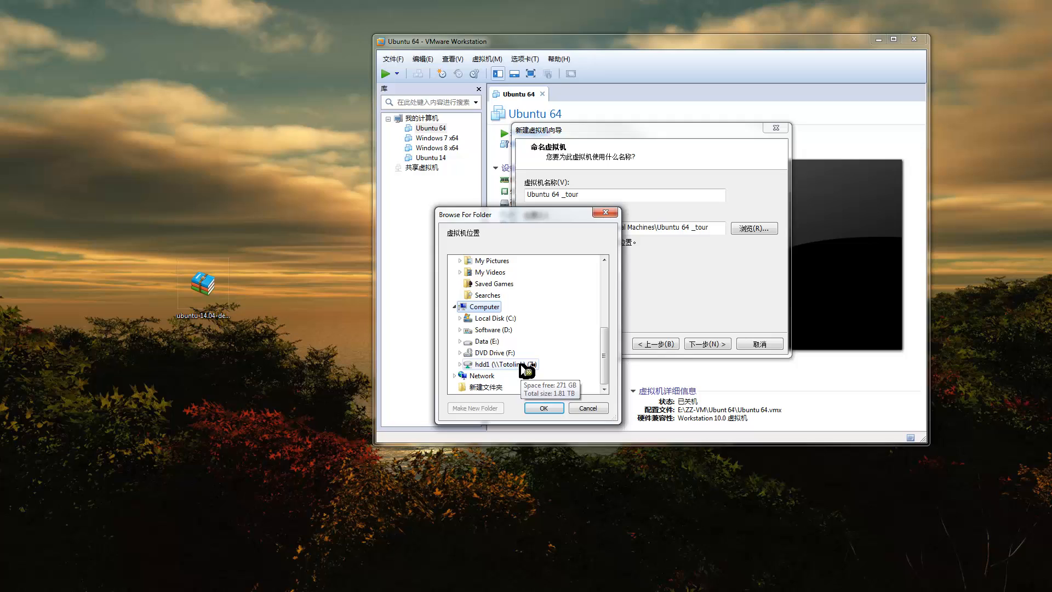
pyautogui.click(491, 342)
pyautogui.scroll(-4, 503, 362)
pyautogui.click(495, 342)
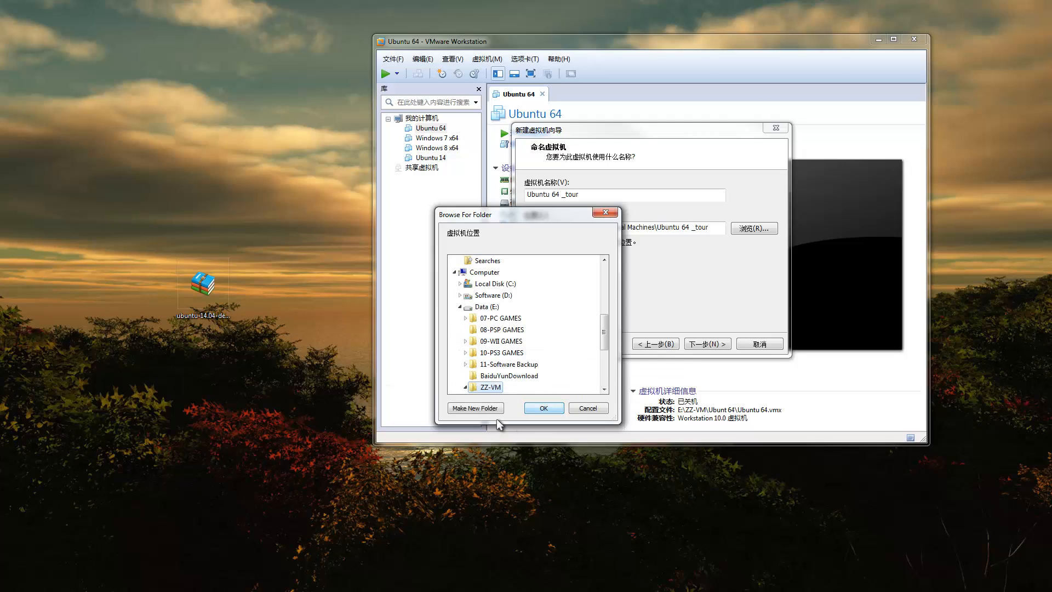
pyautogui.scroll(-4, 488, 396)
pyautogui.click(485, 409)
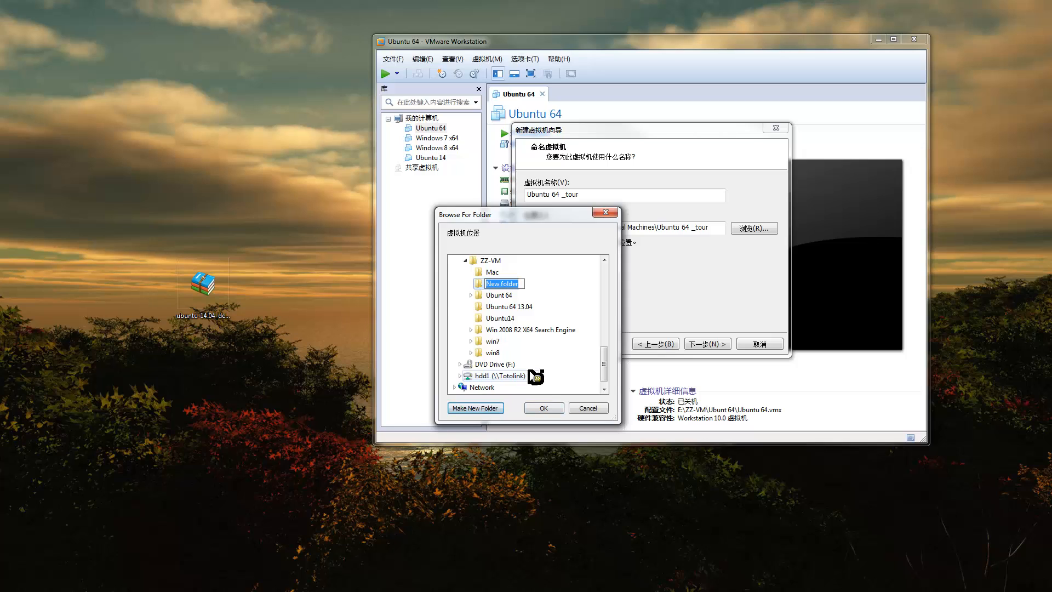
pyautogui.write('Ubuntu')
pyautogui.write('64_')
pyautogui.write('tu')
pyautogui.write('or')
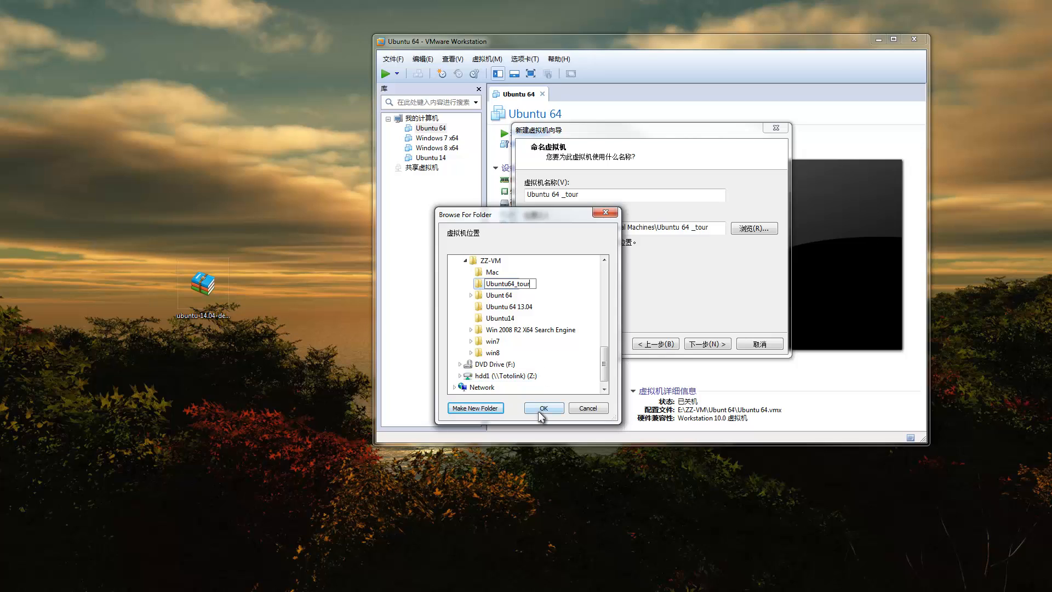
pyautogui.click(544, 407)
pyautogui.click(714, 341)
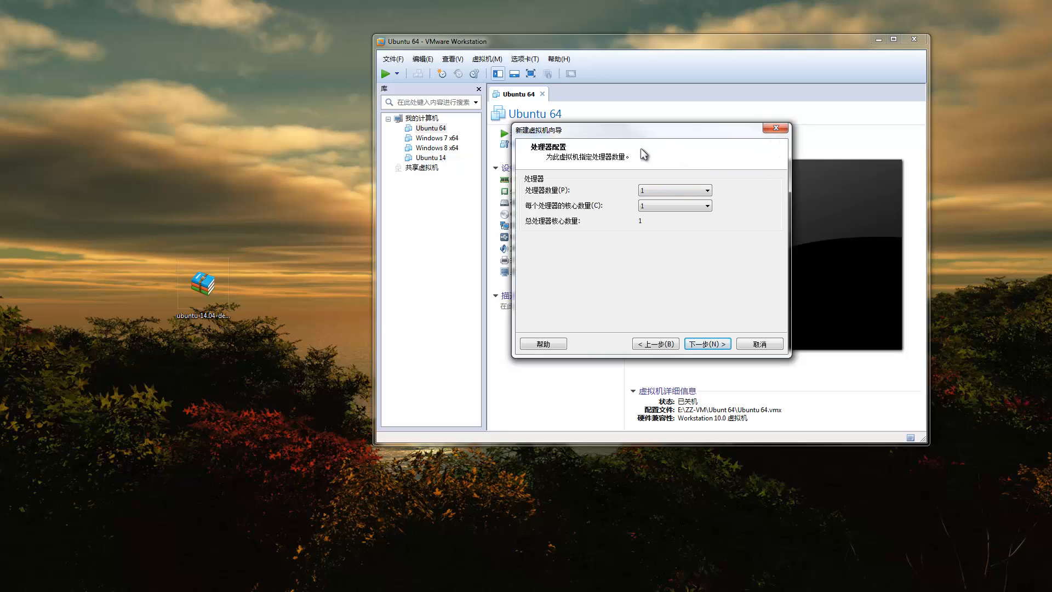
# Step: Give the VM 4 cores per processor and 8 GB of memory
pyautogui.click(673, 204)
pyautogui.click(660, 238)
pyautogui.click(719, 345)
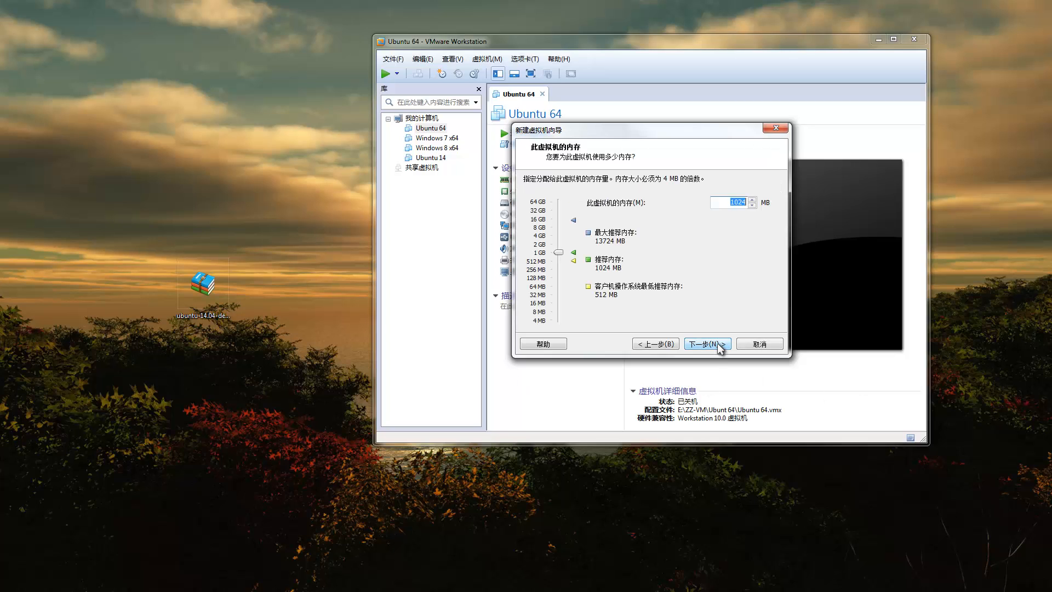
pyautogui.click(556, 227)
# Step: Accept NAT networking, LSI Logic controller, SCSI disk type, and a new virtual disk
pyautogui.click(721, 346)
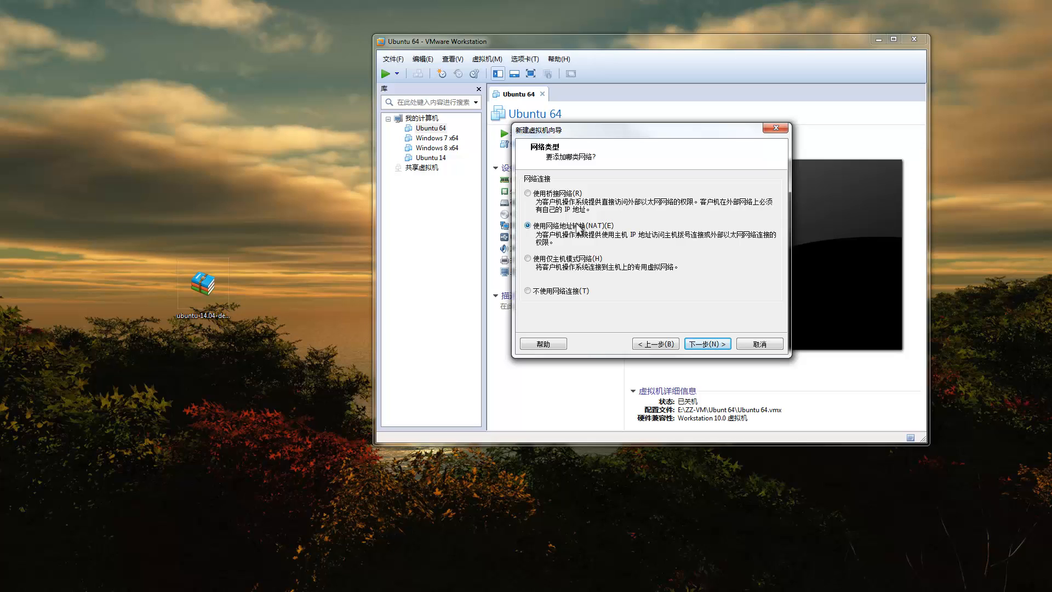
pyautogui.click(712, 345)
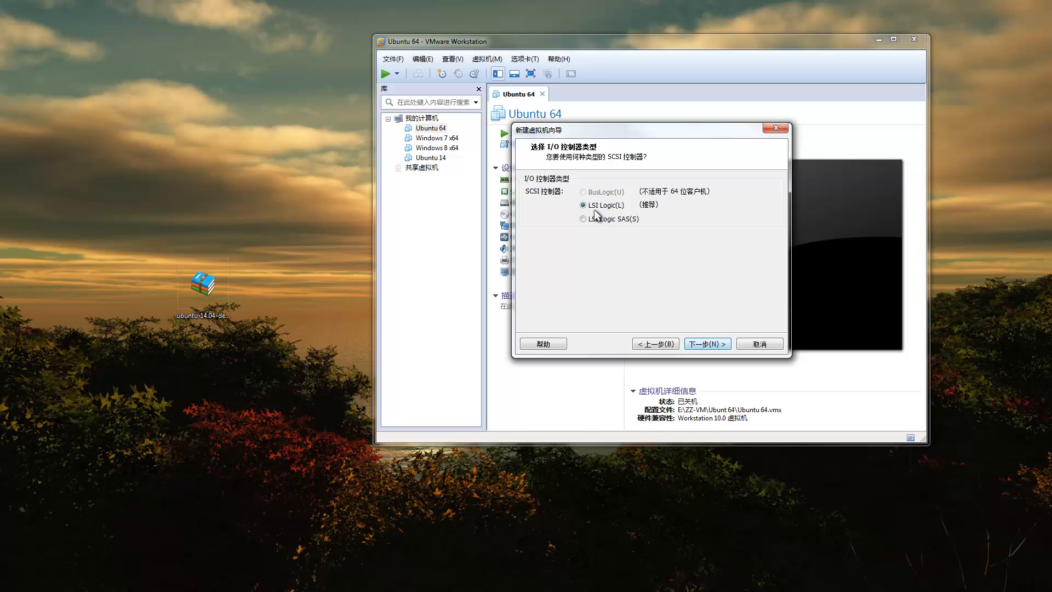
pyautogui.click(718, 345)
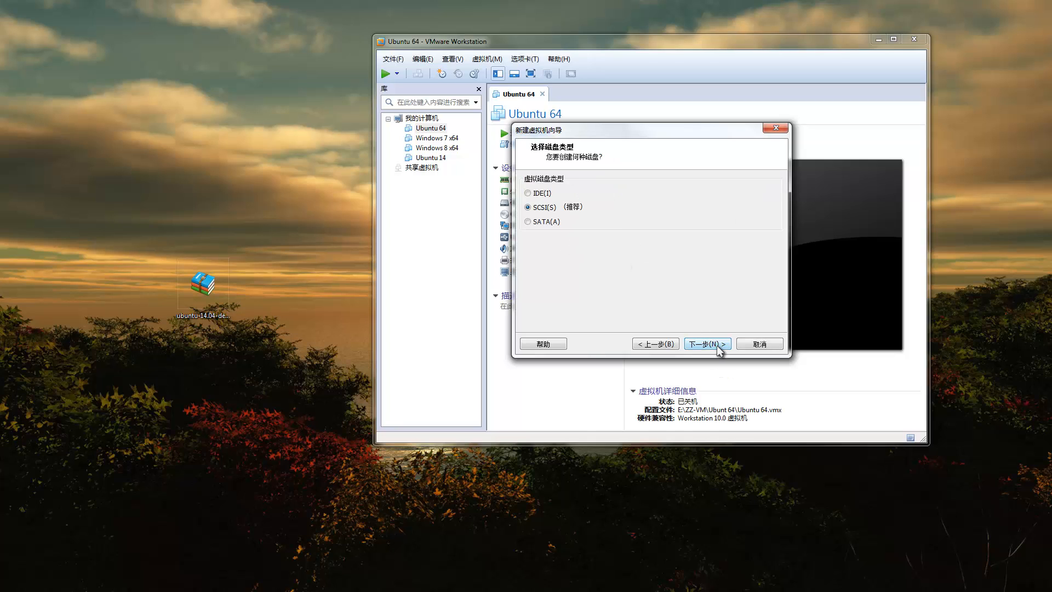
pyautogui.click(717, 345)
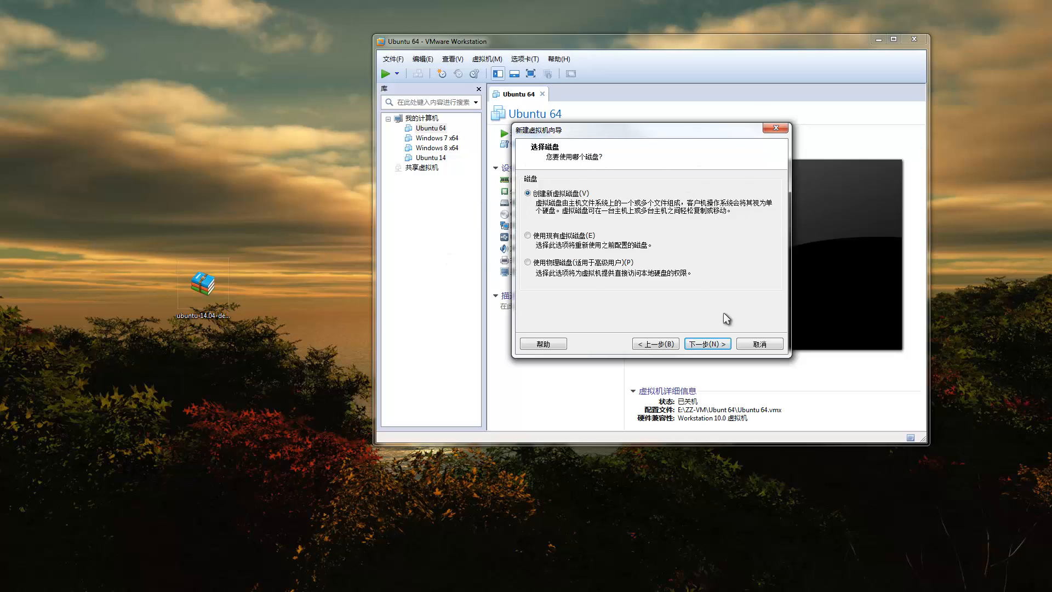
pyautogui.click(721, 347)
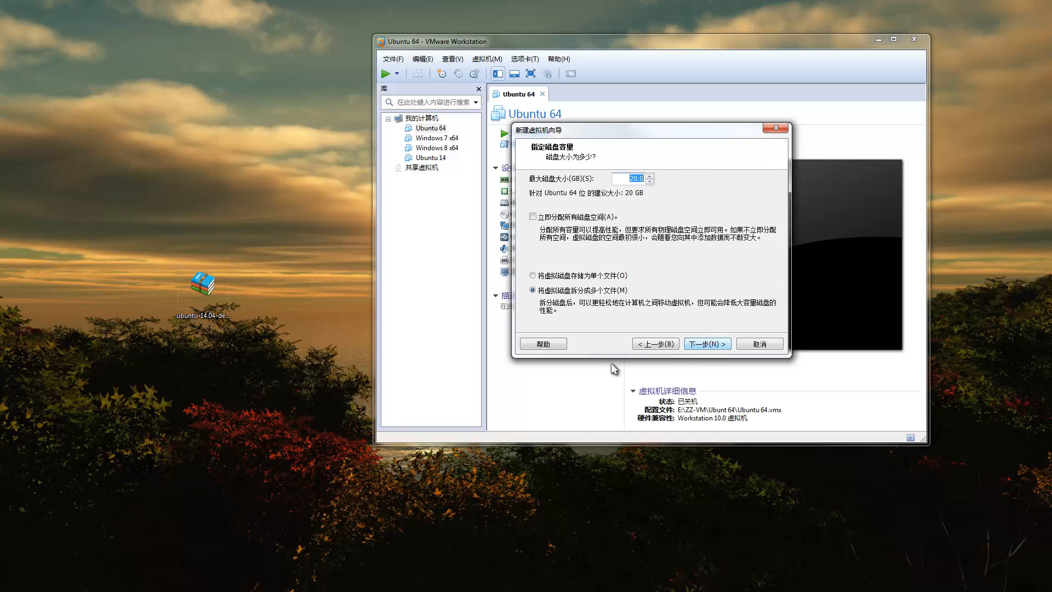
# Step: Set the maximum disk size to 100 GB as a single file, leaving preallocation off
pyautogui.doubleClick(620, 179)
pyautogui.write('100')
pyautogui.click(591, 219)
pyautogui.click(584, 219)
pyautogui.click(584, 275)
pyautogui.click(582, 272)
# Step: Save the disk file into ZZ-VM\Ubuntu64_tour and finish the wizard to create Ubuntu 64 _tour
pyautogui.click(711, 343)
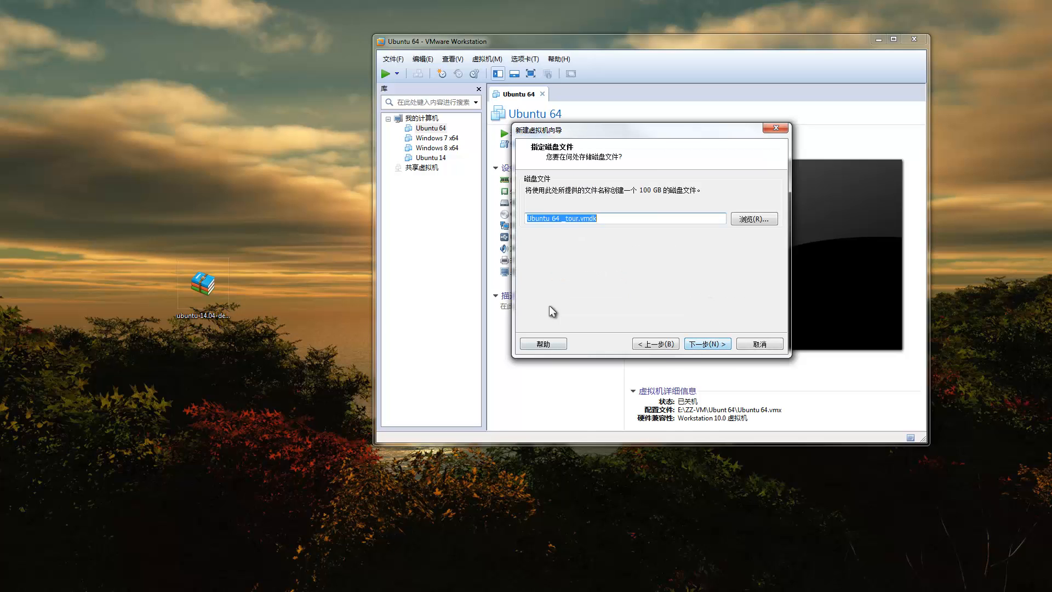
pyautogui.click(756, 218)
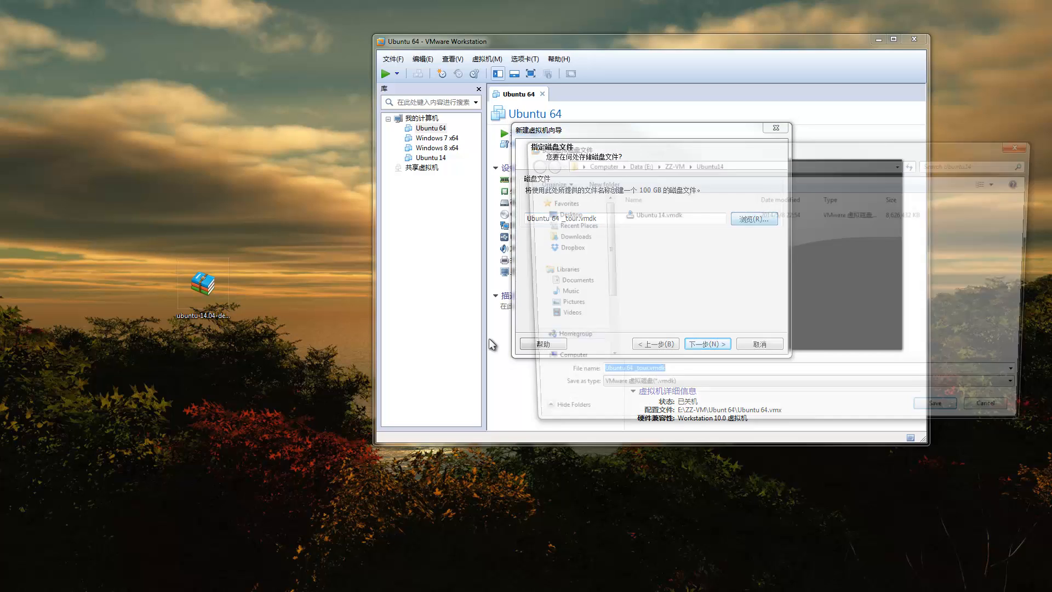
pyautogui.click(669, 164)
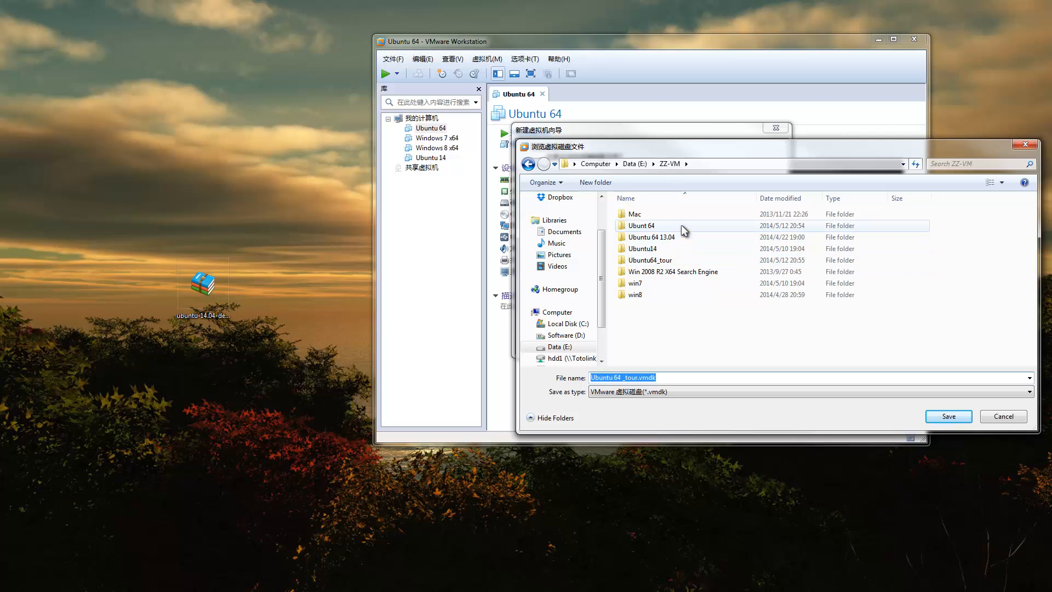
pyautogui.doubleClick(682, 261)
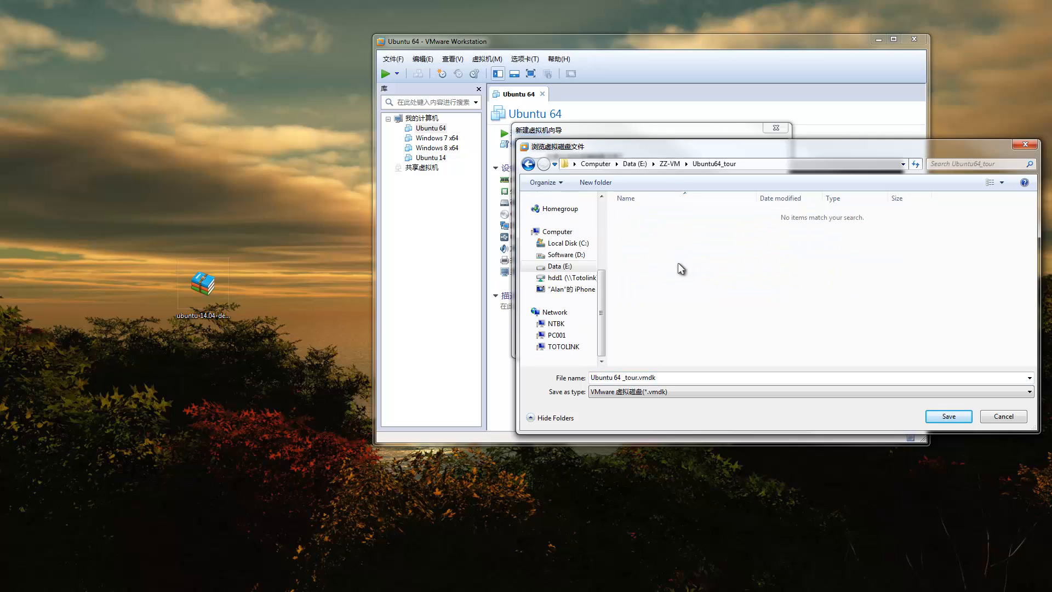
pyautogui.click(947, 418)
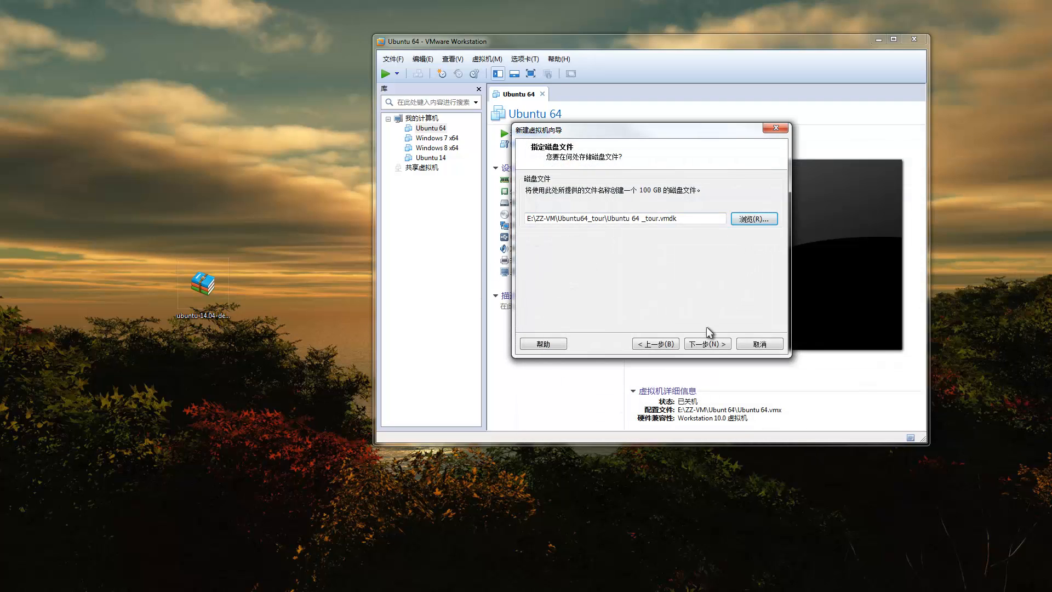
pyautogui.click(707, 344)
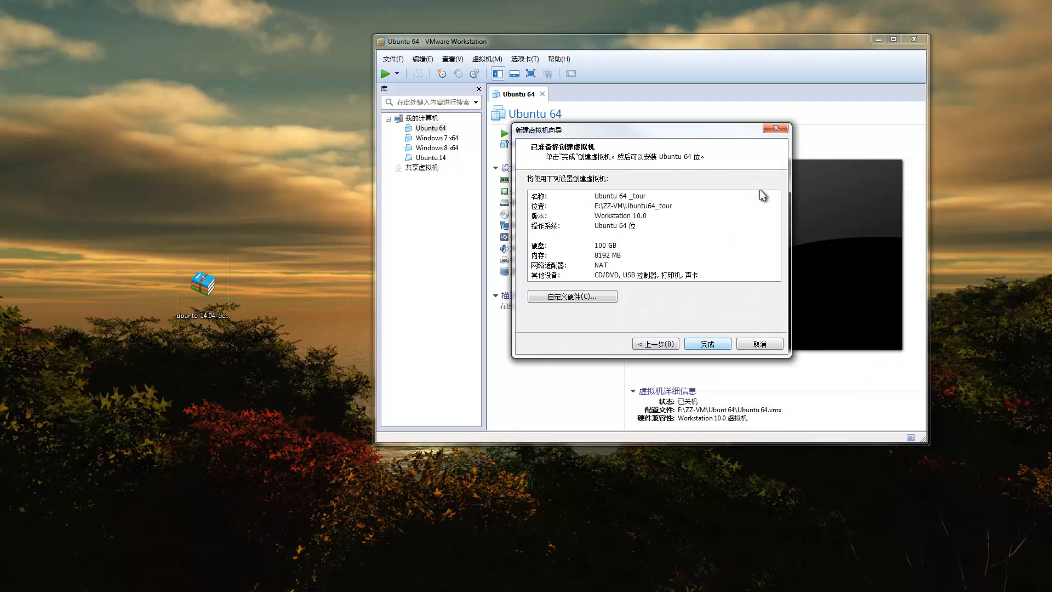
pyautogui.click(717, 346)
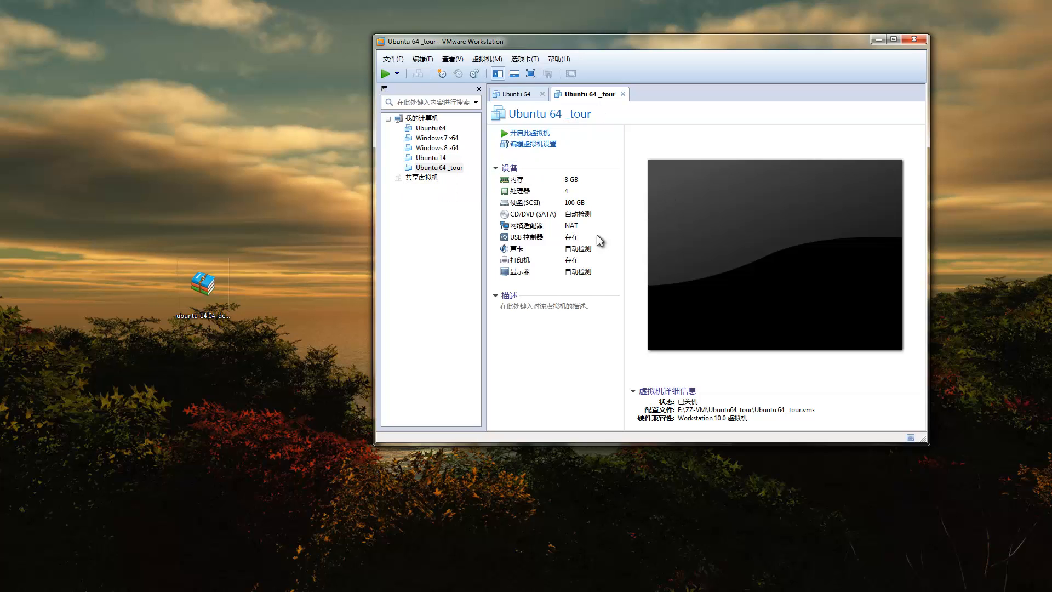
# Step: Point the CD/DVD (SATA) drive at ubuntu-14.04-desktop-amd64.iso on the Desktop
pyautogui.doubleClick(528, 213)
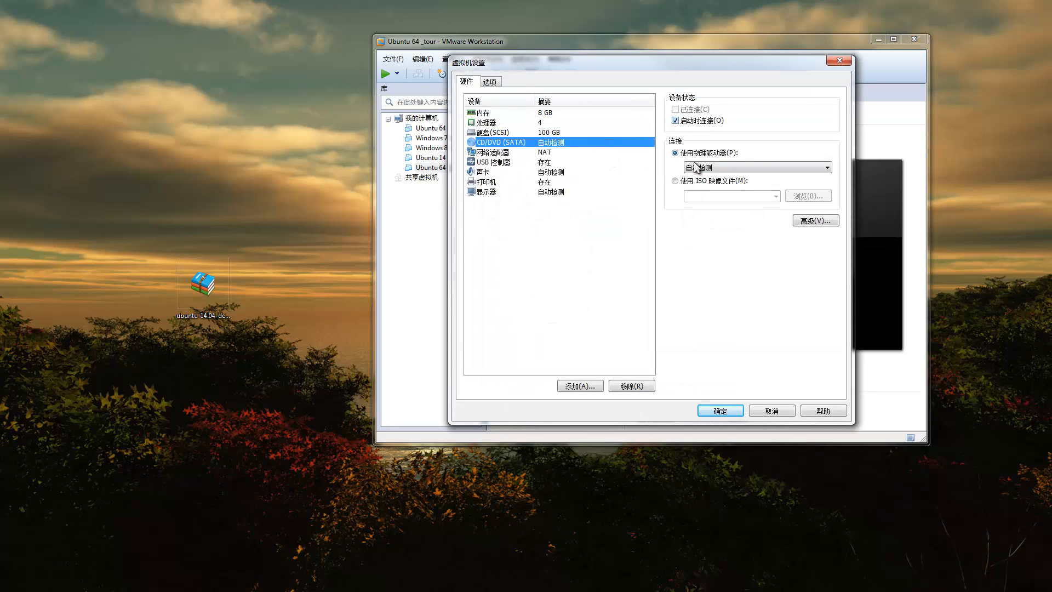
pyautogui.click(689, 183)
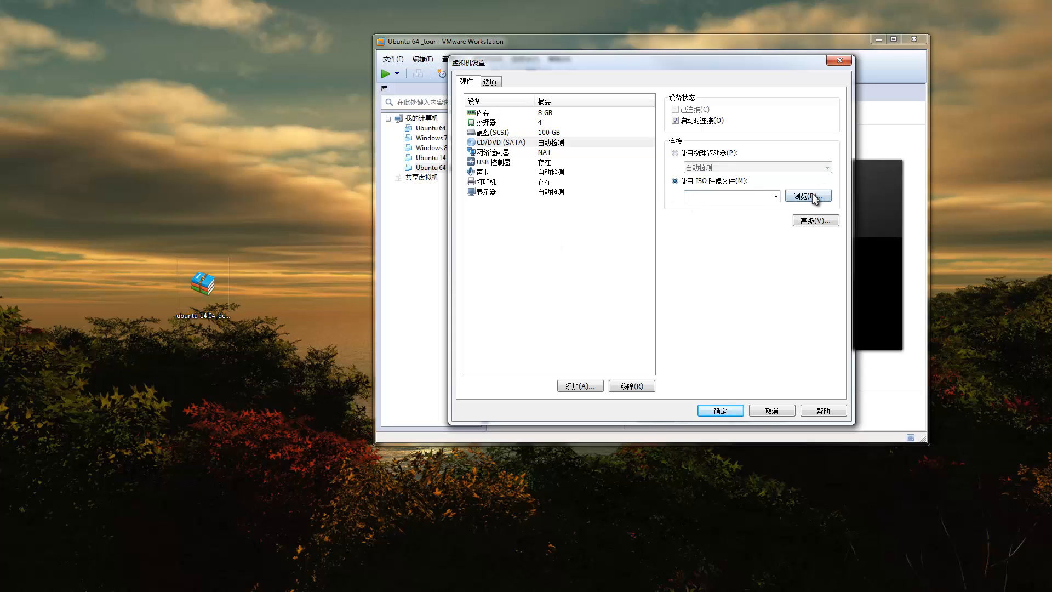
pyautogui.click(807, 196)
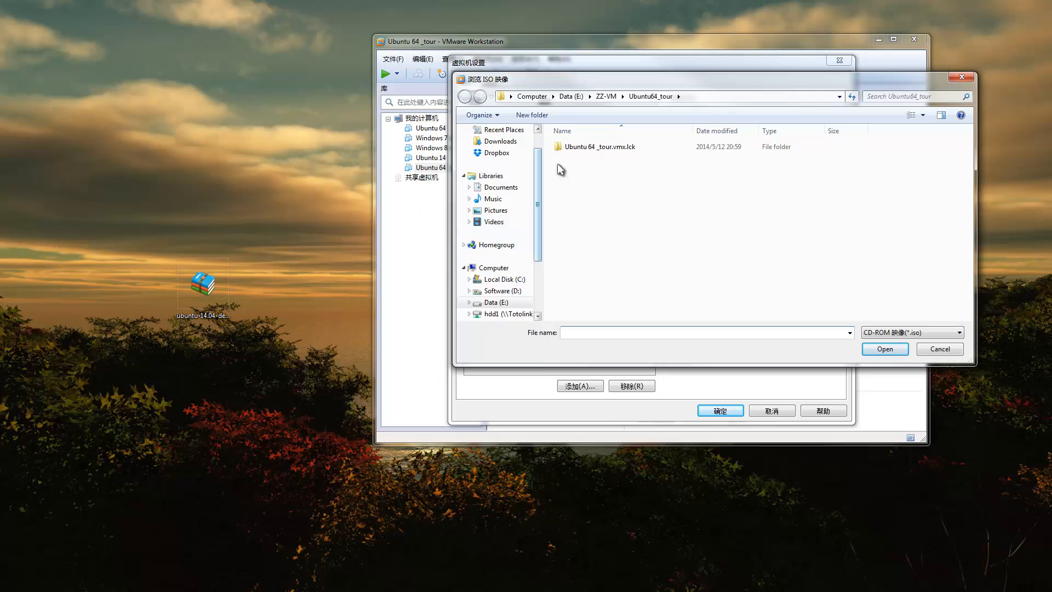
pyautogui.scroll(2, 541, 174)
pyautogui.click(497, 146)
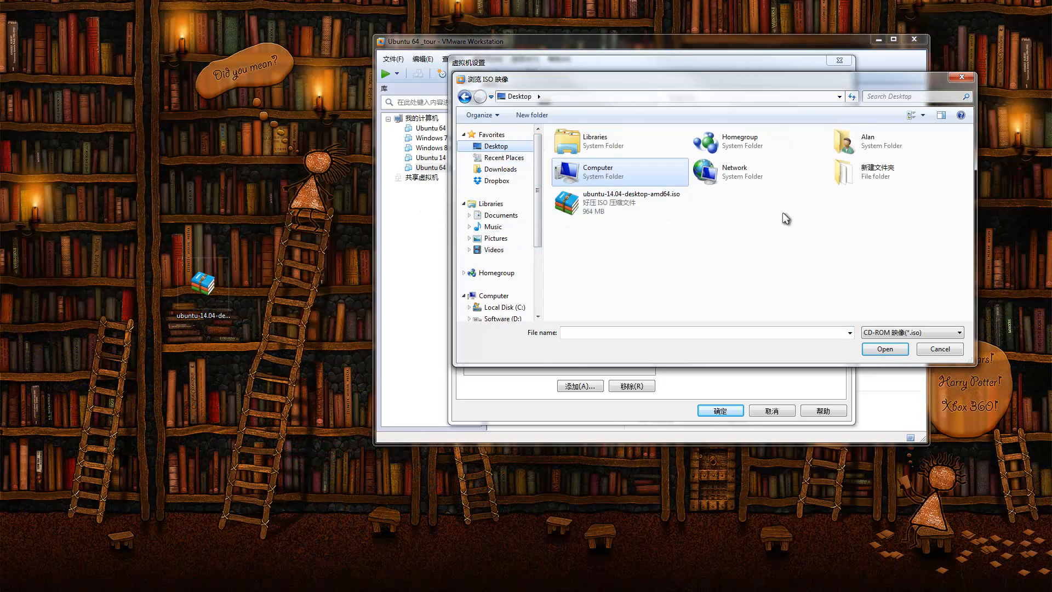
pyautogui.doubleClick(599, 209)
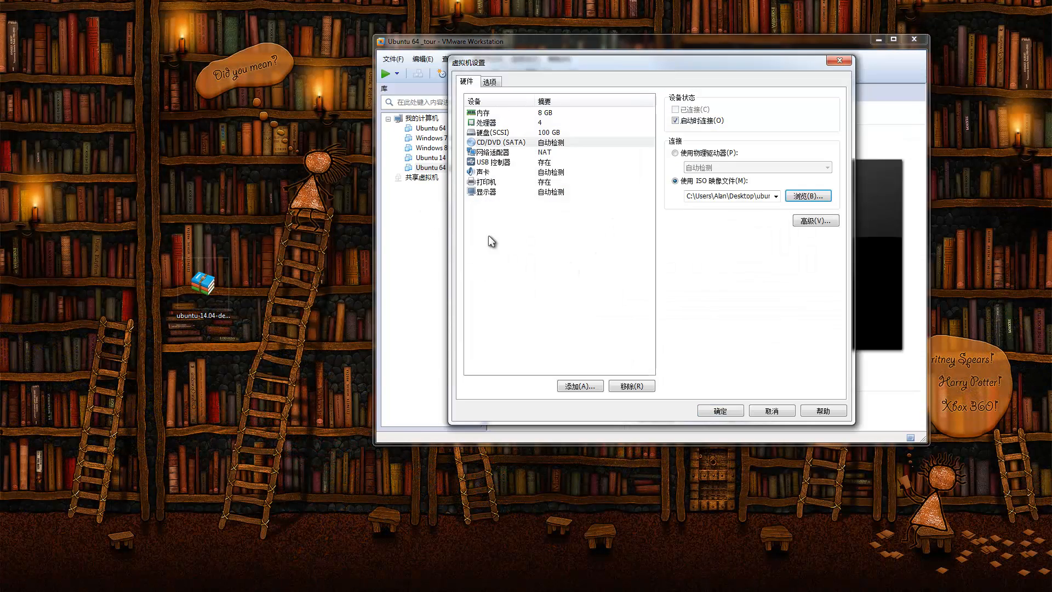
pyautogui.click(721, 410)
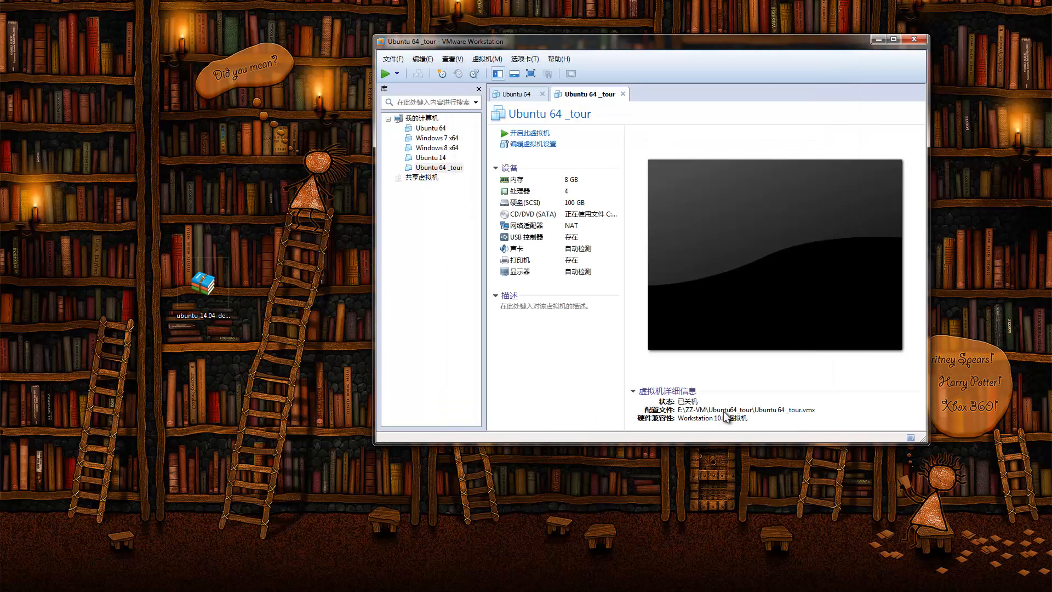
# Step: Power on Ubuntu 64 _tour, reposition the window, and capture input until the installer's Welcome screen
pyautogui.click(538, 133)
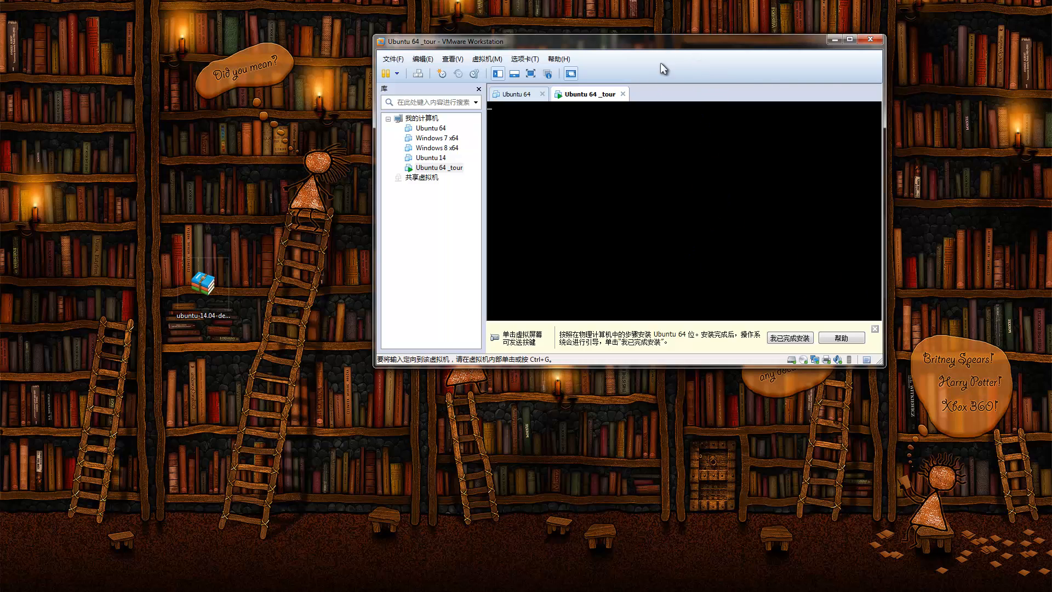
pyautogui.moveTo(666, 43); pyautogui.dragTo(581, 97)
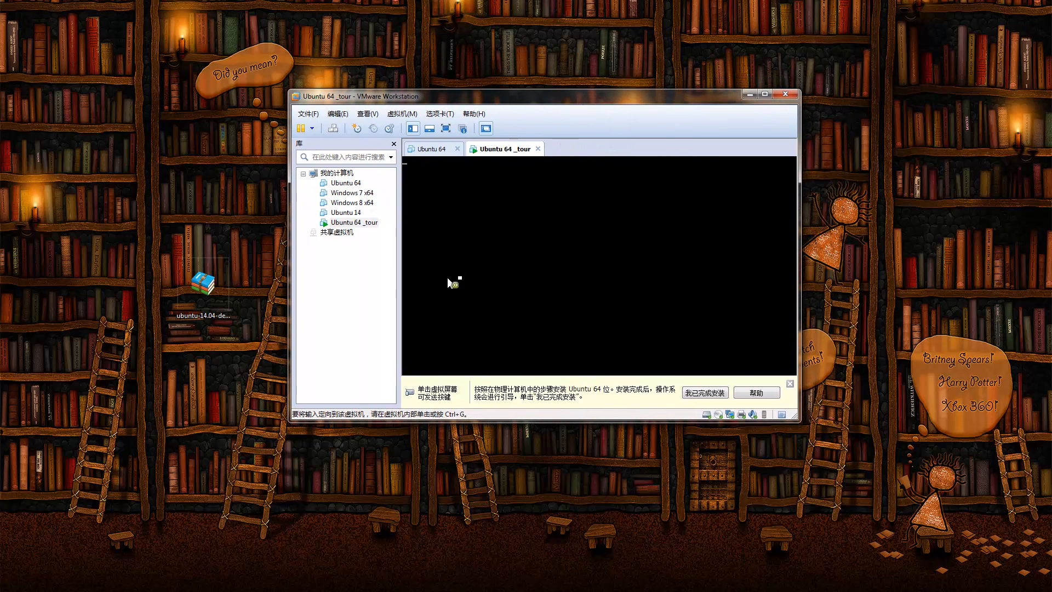
pyautogui.click(650, 320)
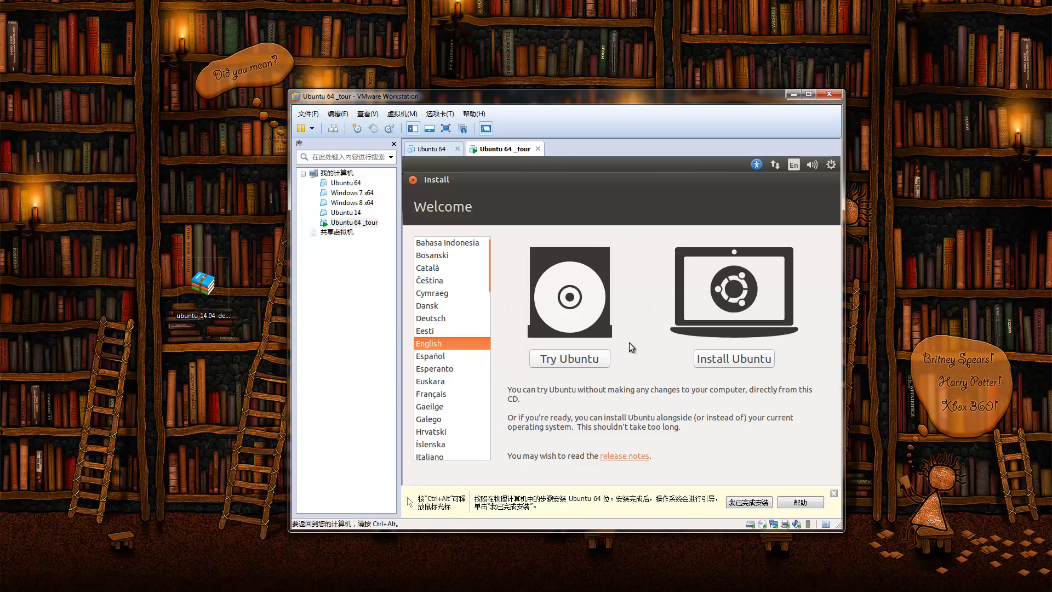
# Step: Start the Ubuntu install with updates and third-party software enabled, reaching Installation type
pyautogui.click(748, 360)
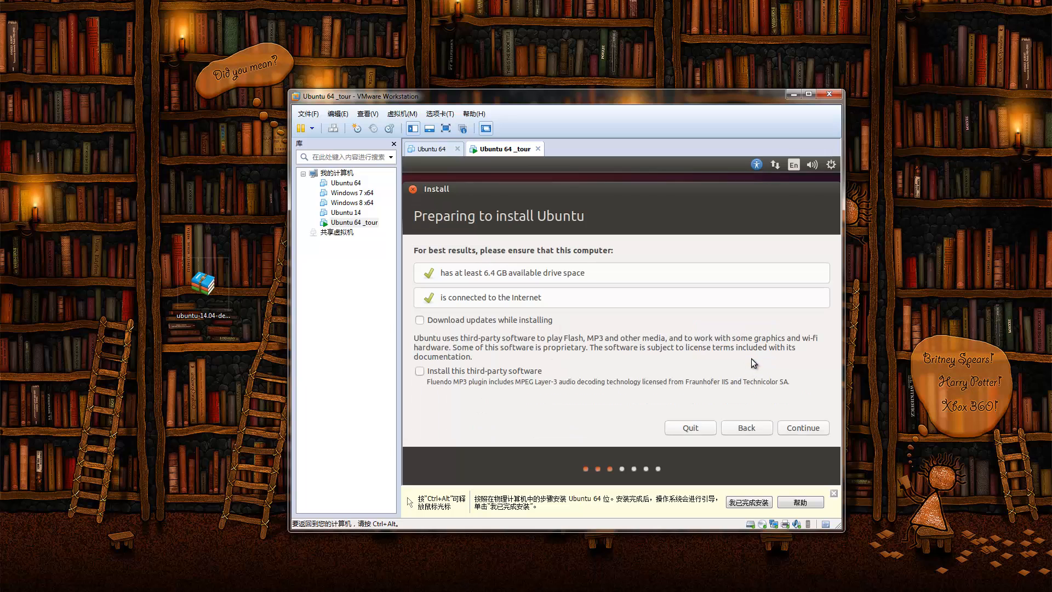
pyautogui.click(495, 319)
pyautogui.click(471, 373)
pyautogui.click(796, 427)
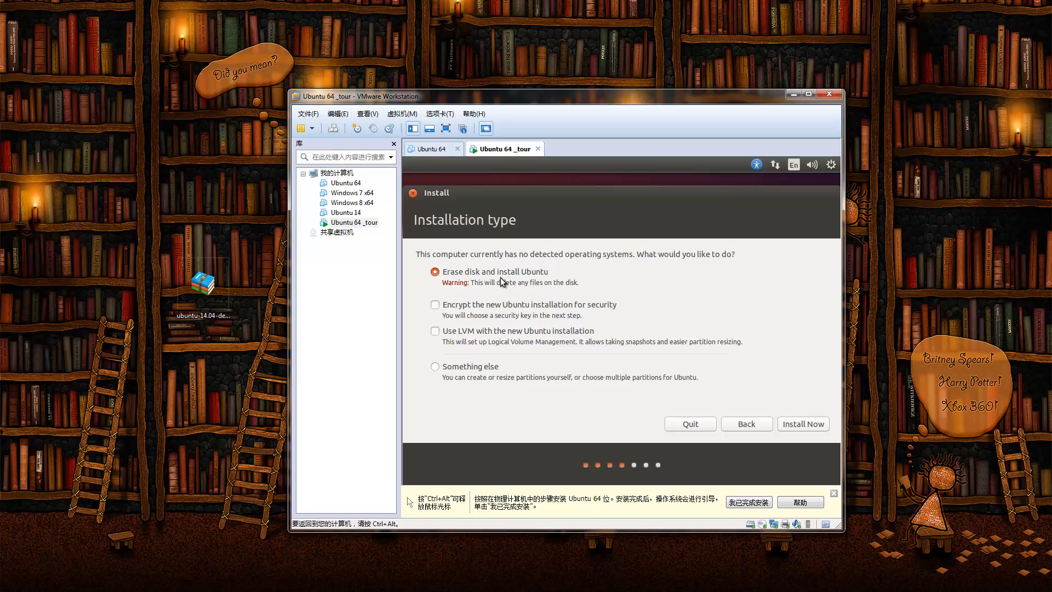
# Step: Install onto the erased disk, accepting Auckland as location and English (US) keyboard
pyautogui.click(797, 423)
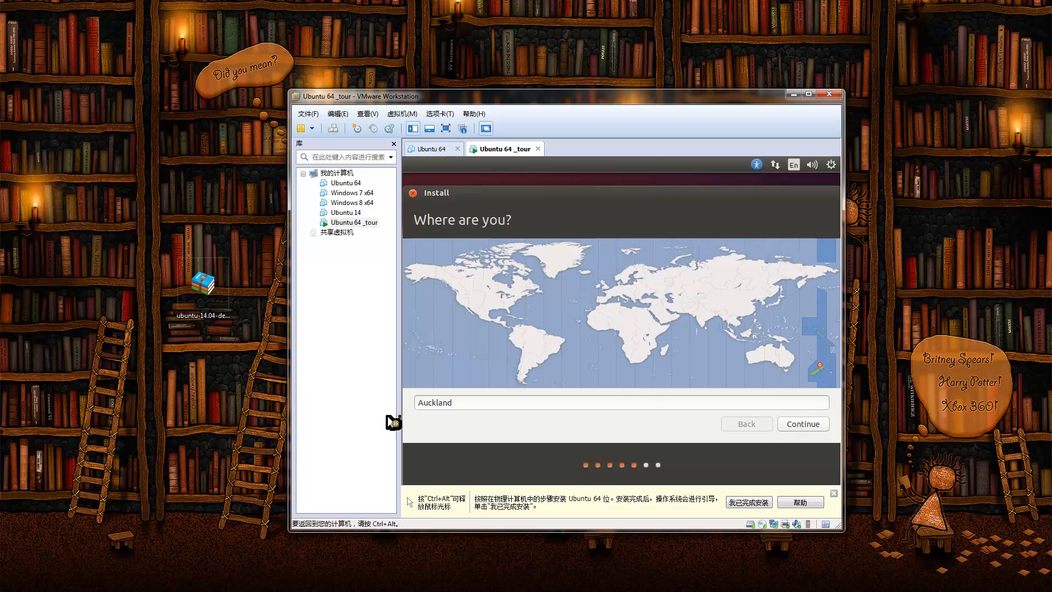
pyautogui.click(800, 426)
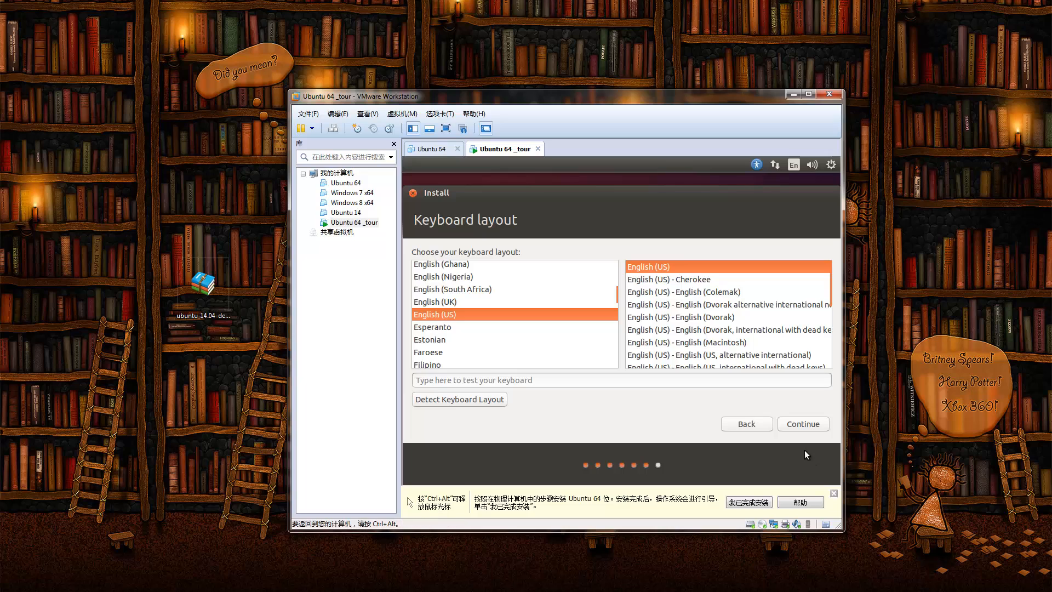
pyautogui.click(804, 425)
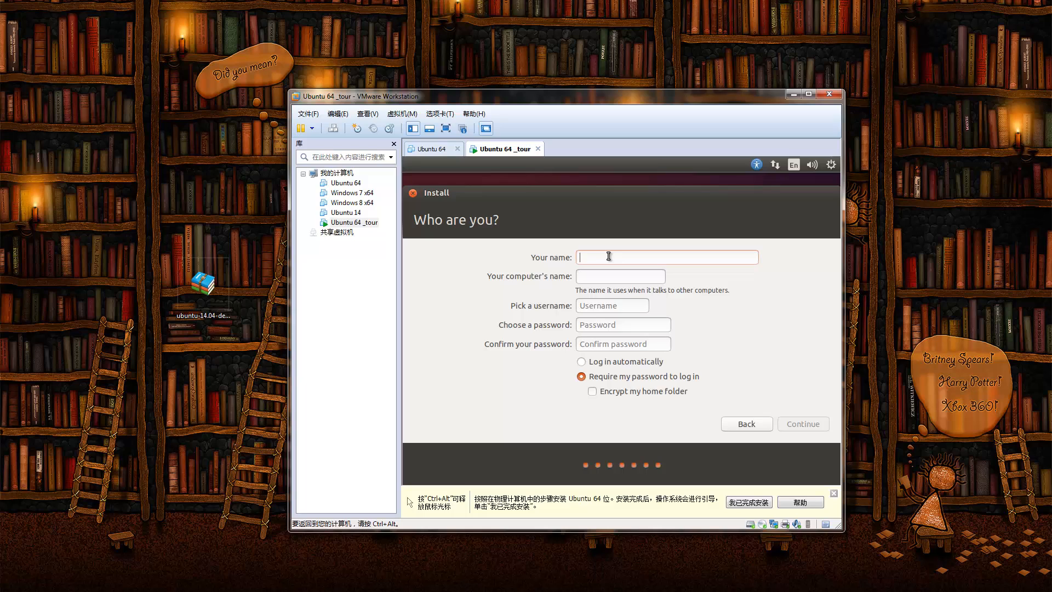
# Step: Enter Tour as the name and check the generated computer name and username tour
pyautogui.write('Tour')
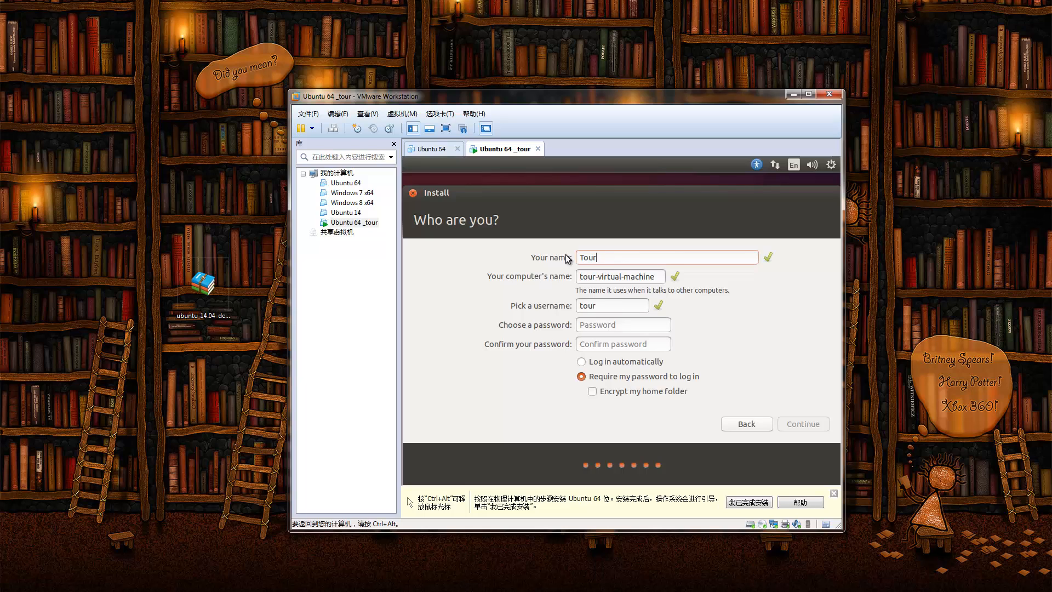
pyautogui.tripleClick(625, 276)
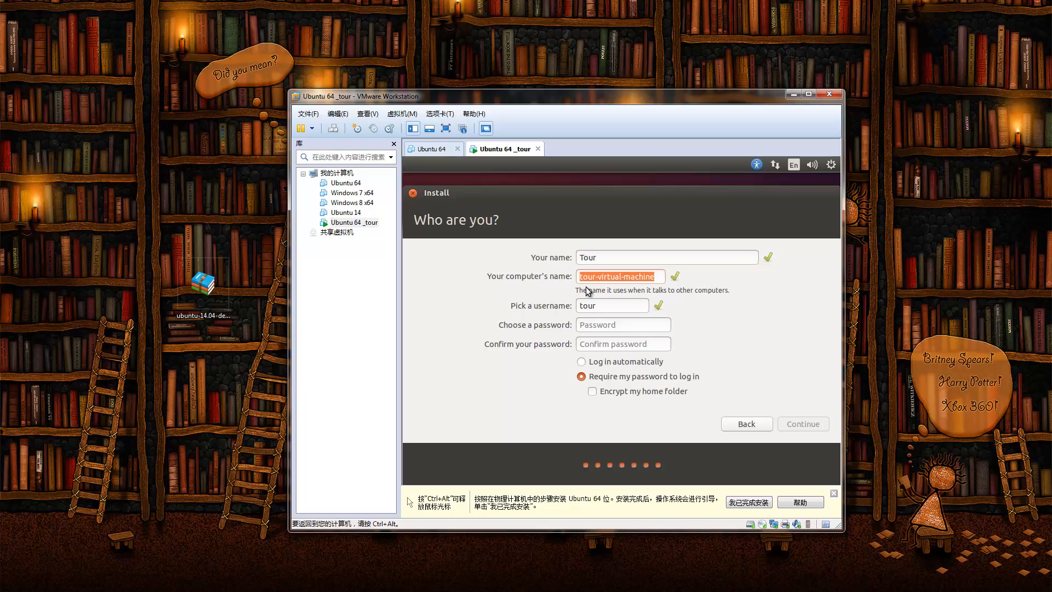
pyautogui.click(606, 276)
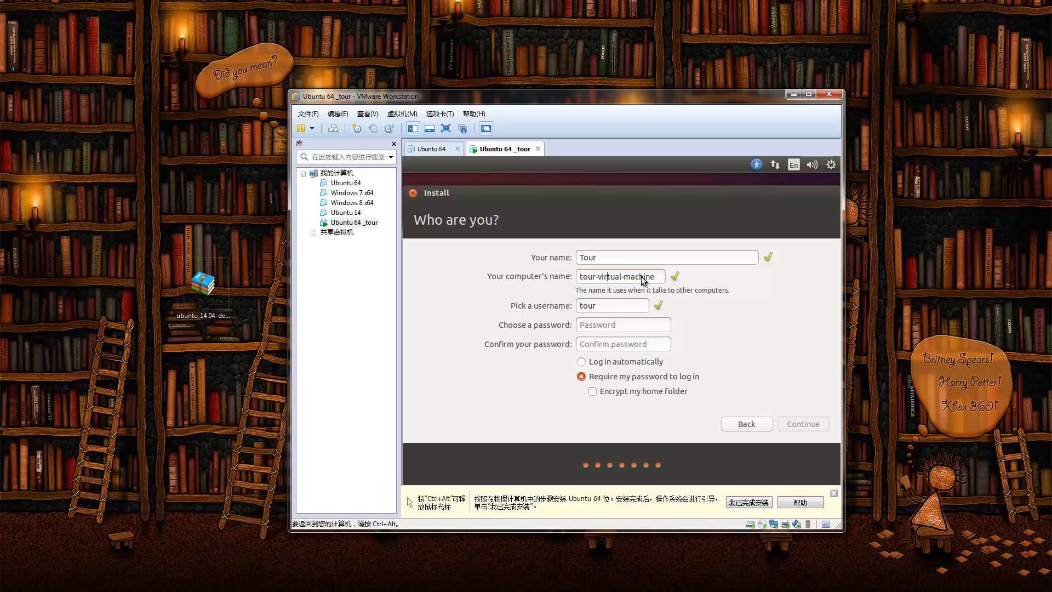
pyautogui.doubleClick(606, 308)
# Step: Enter and confirm the account password, choose automatic login, and begin installing
pyautogui.click(590, 328)
pyautogui.write('1234')
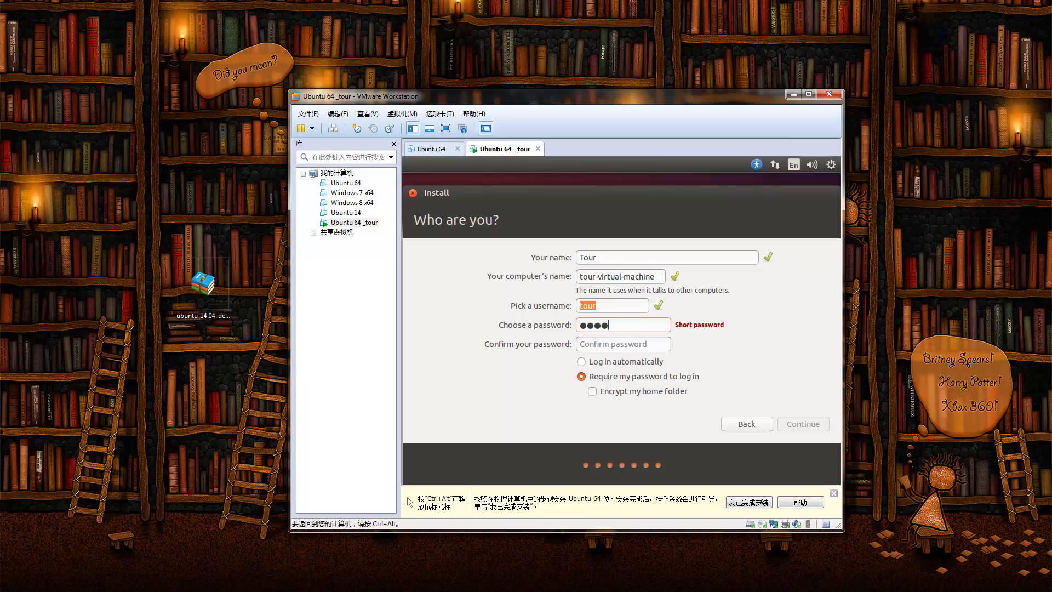
pyautogui.click(654, 342)
pyautogui.write('1234')
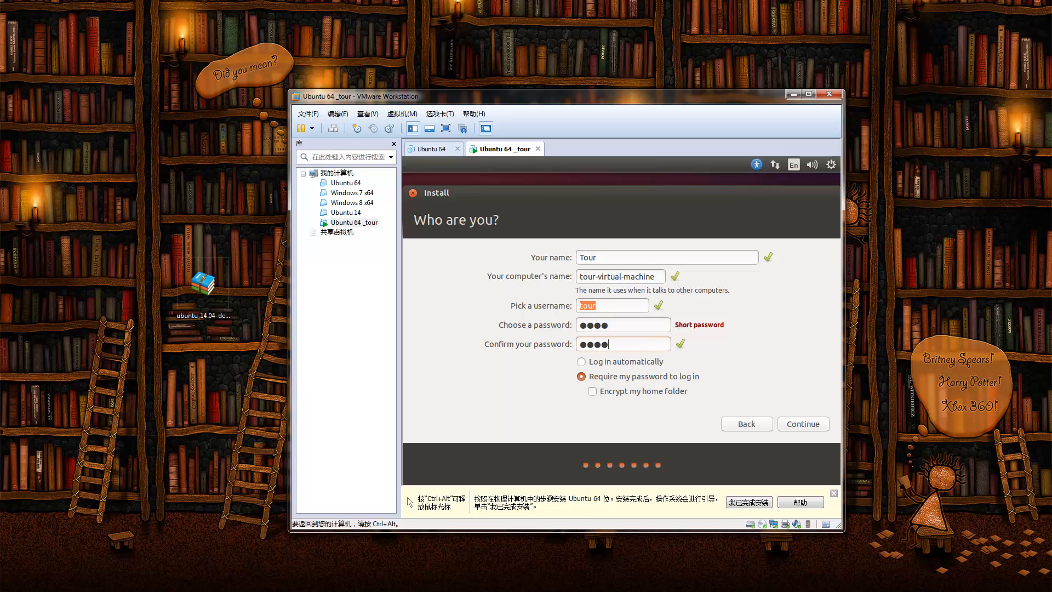
pyautogui.click(662, 328)
pyautogui.click(619, 365)
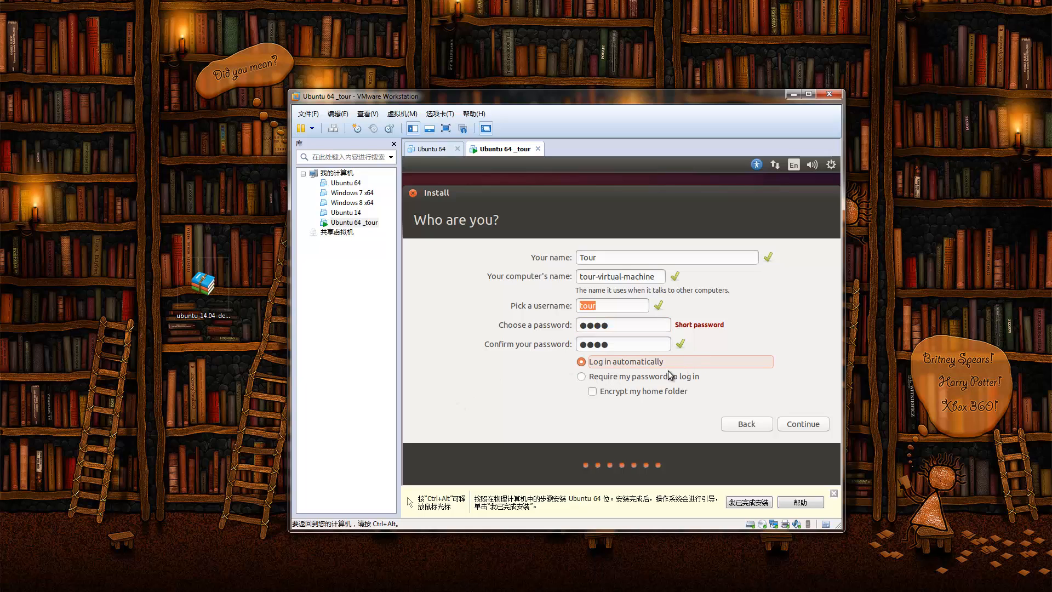
pyautogui.click(801, 423)
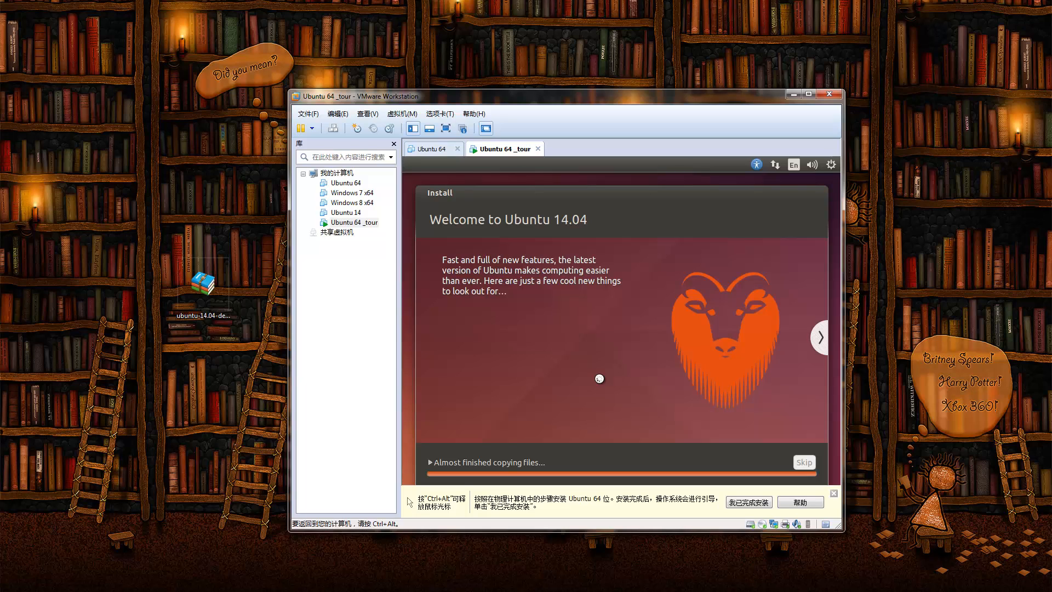
pyautogui.hotkey('ctrl', 'alt')
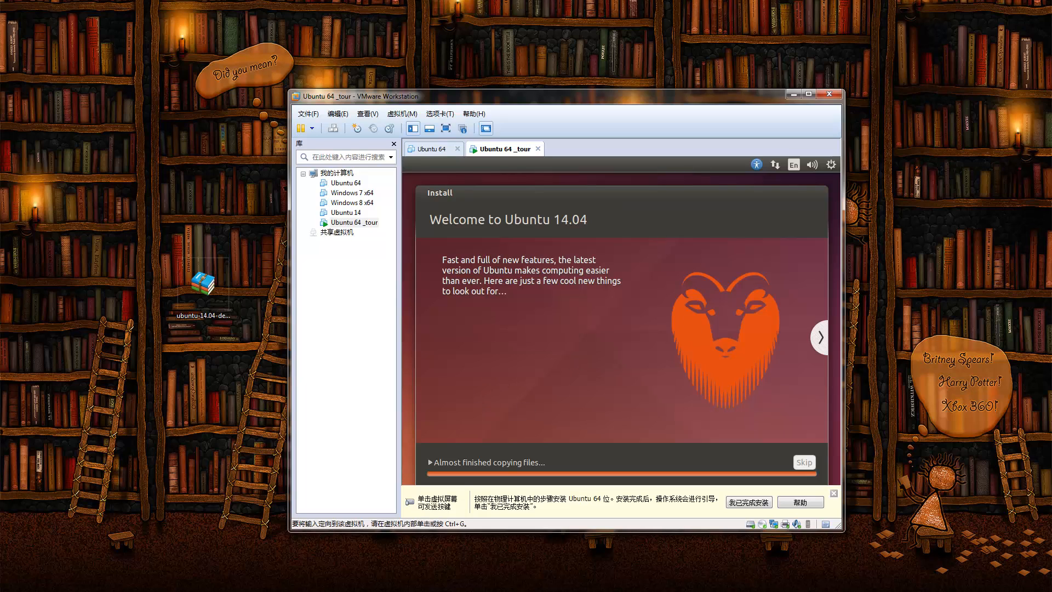
pyautogui.click(540, 415)
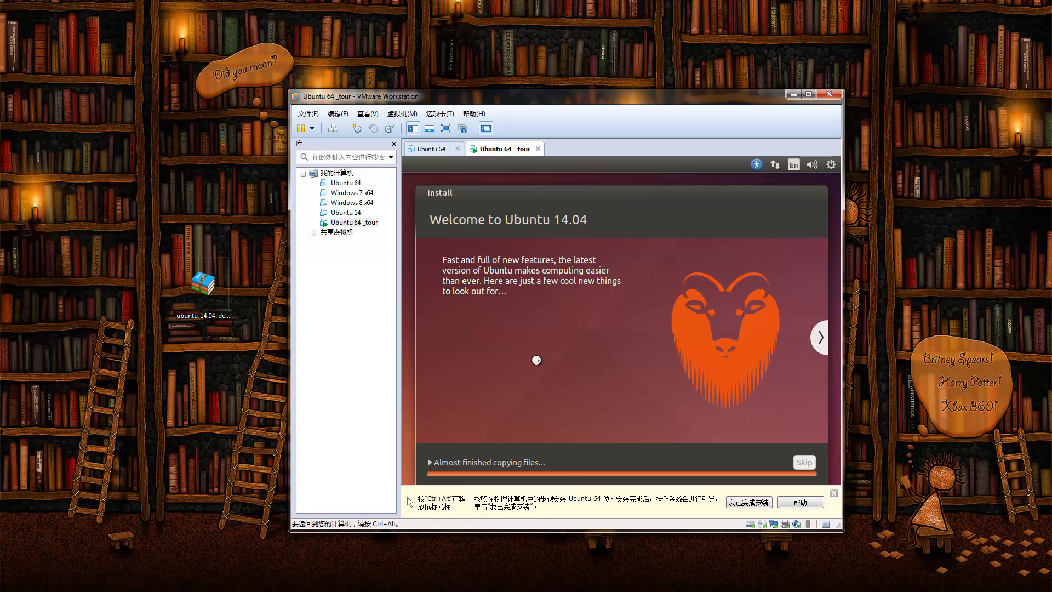
pyautogui.hotkey('ctrl', 'alt')
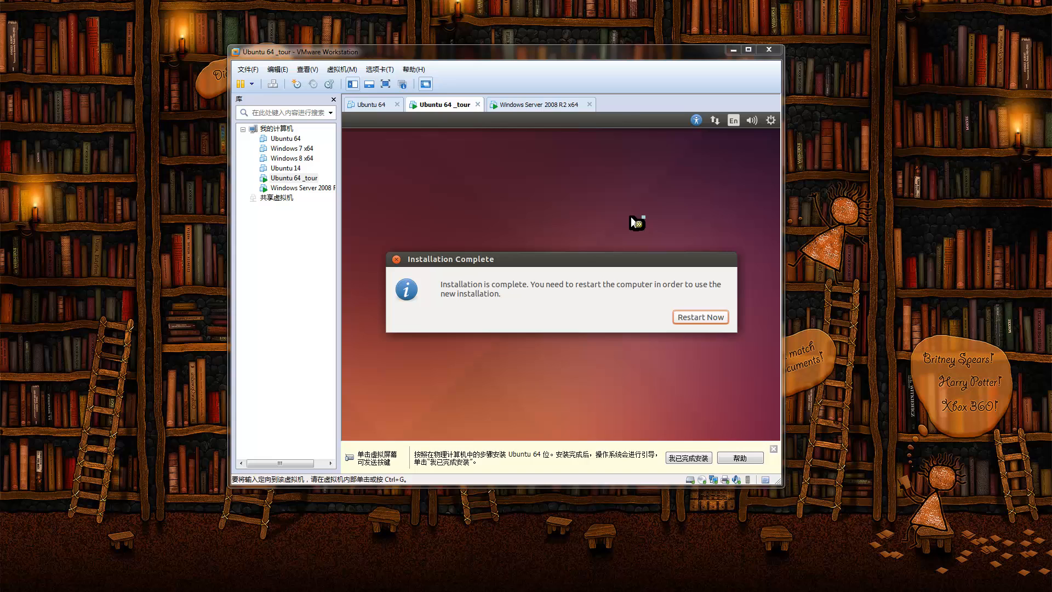
# Step: Choose Restart Now in the Ubuntu Installation Complete dialog
pyautogui.click(638, 228)
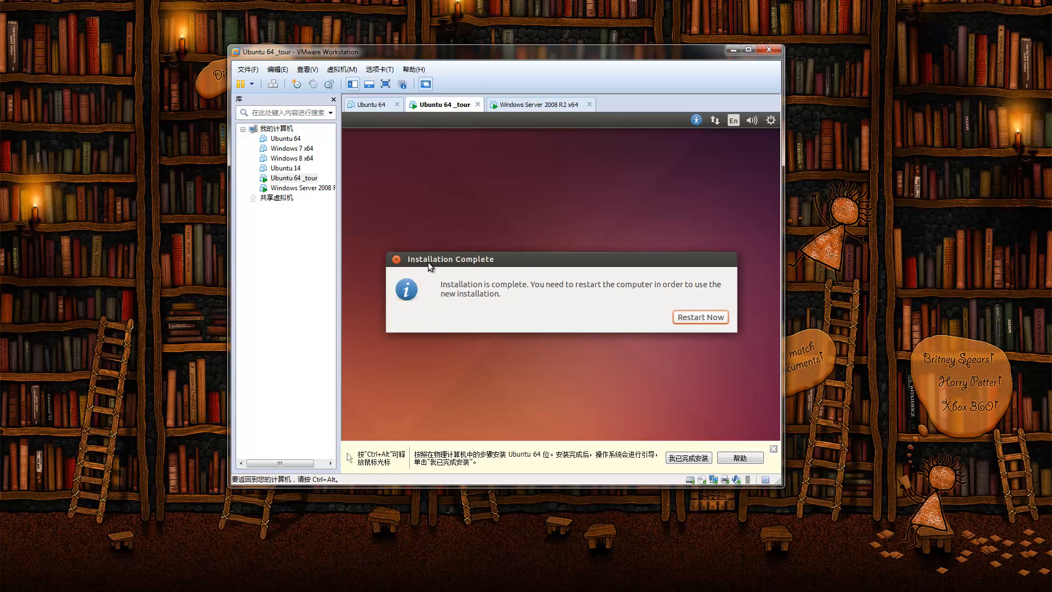
pyautogui.click(707, 318)
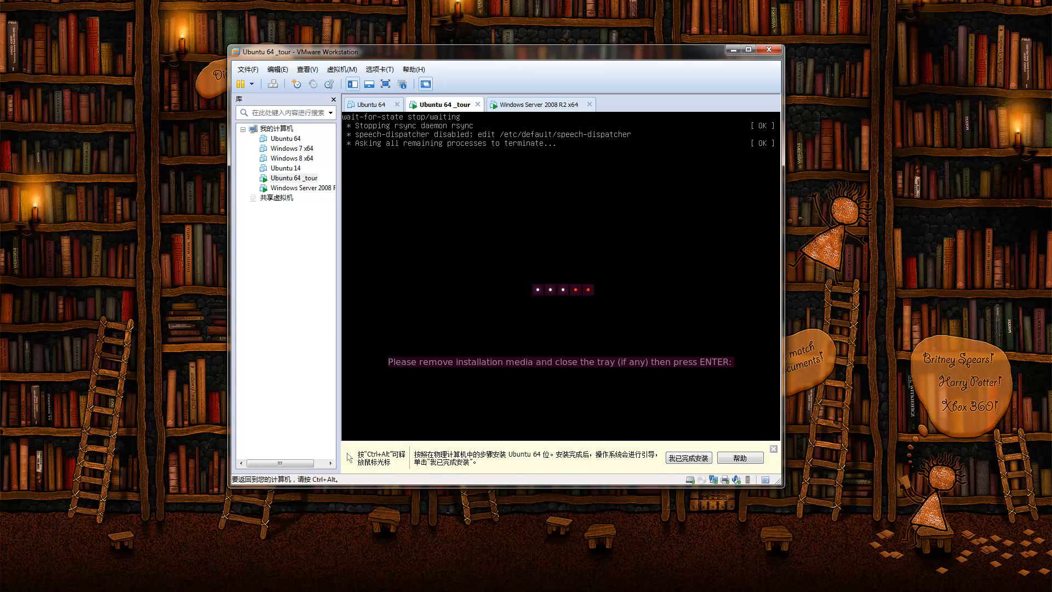
pyautogui.hotkey('ctrl', 'alt')
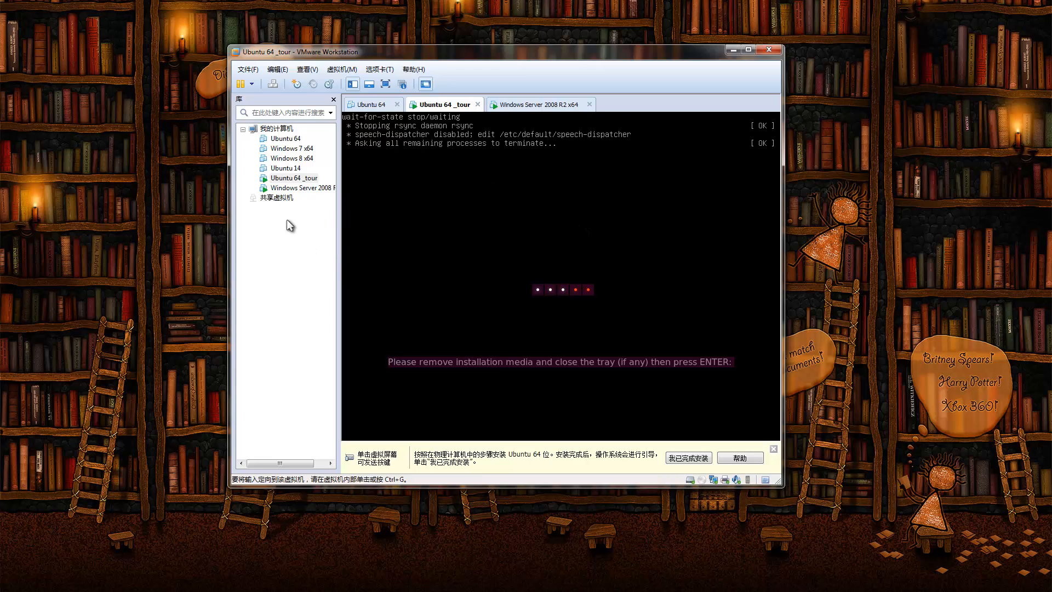
pyautogui.click(293, 180)
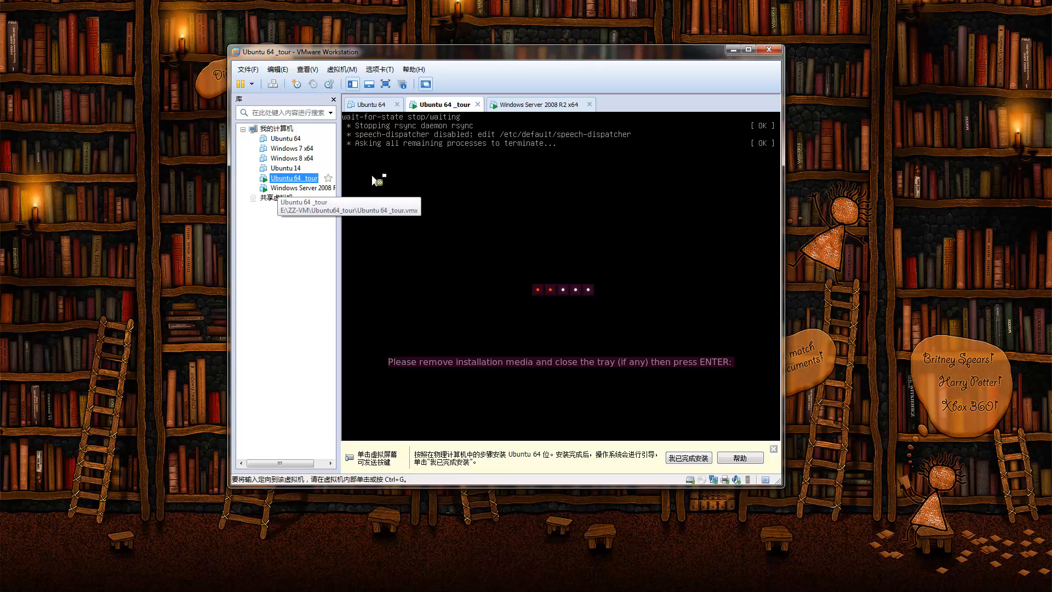
# Step: Set the Ubuntu 64 _tour CD/DVD (SATA) drive to Use physical drive (Auto detect)
pyautogui.rightClick(288, 179)
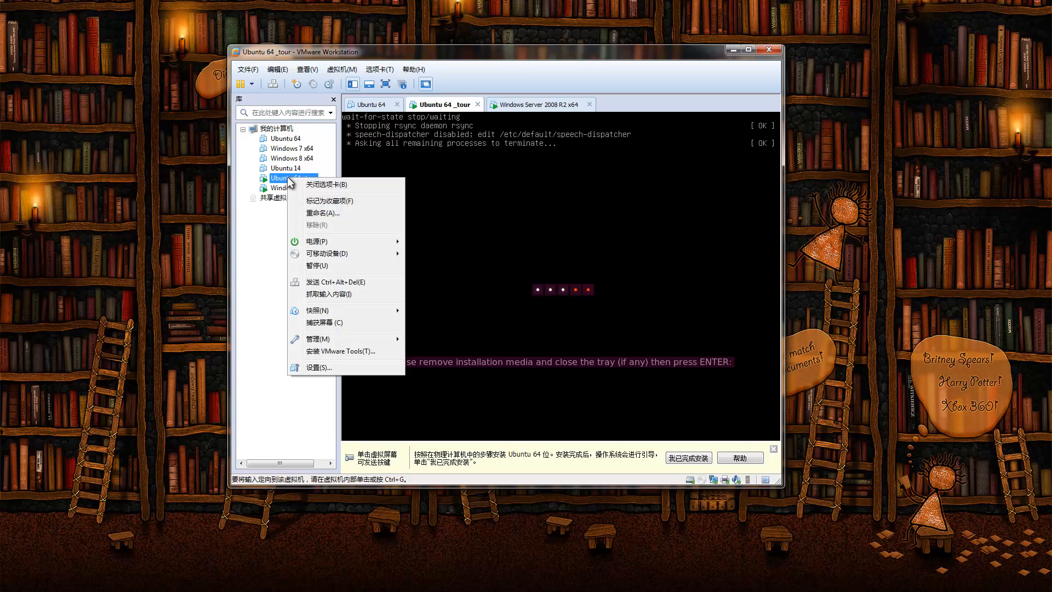
pyautogui.moveTo(333, 340)
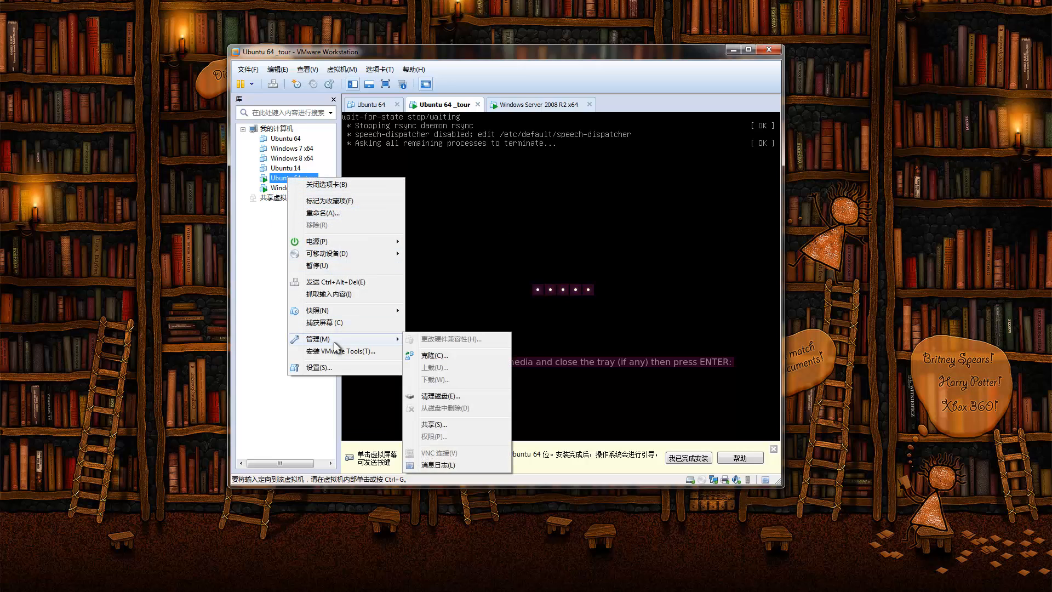
pyautogui.click(318, 366)
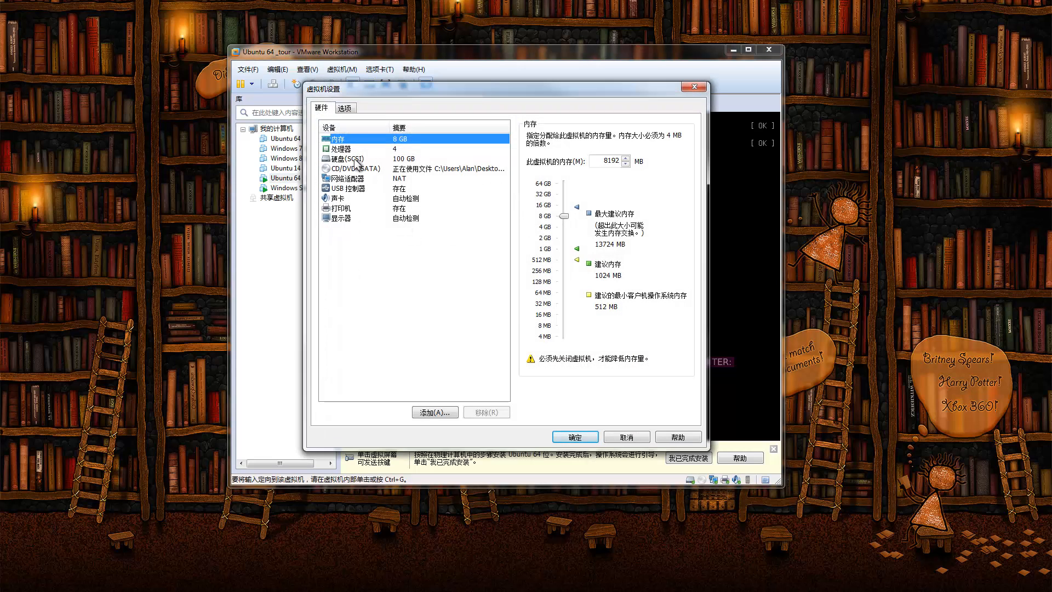
pyautogui.click(356, 168)
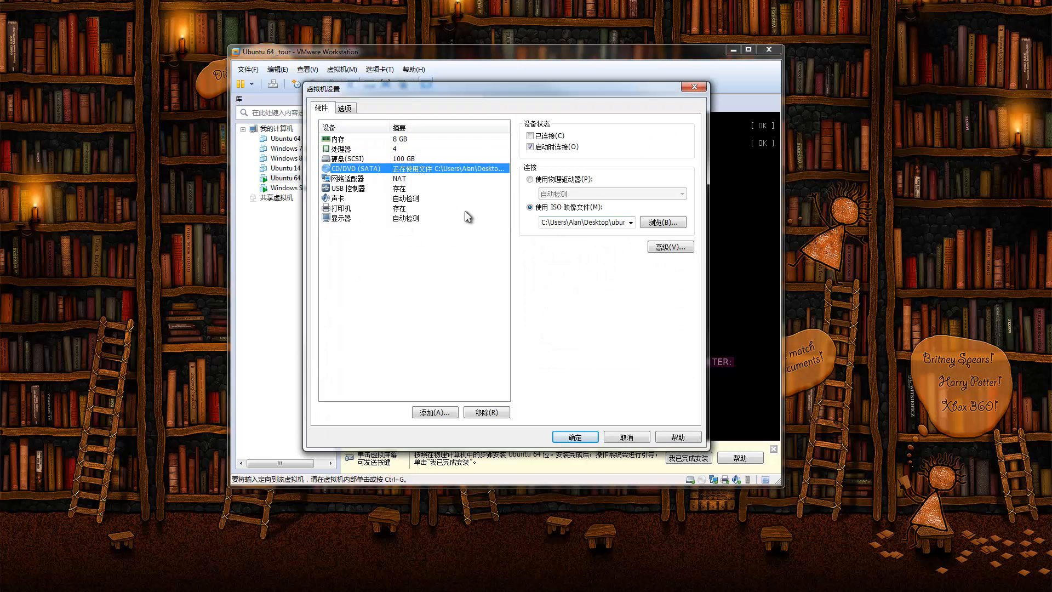
pyautogui.click(555, 180)
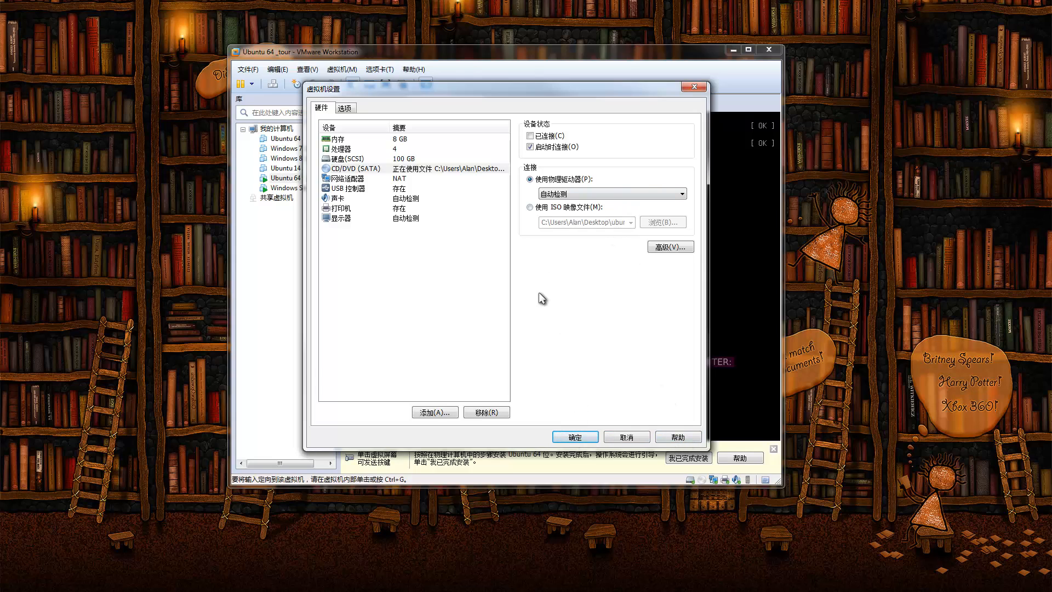
pyautogui.click(584, 438)
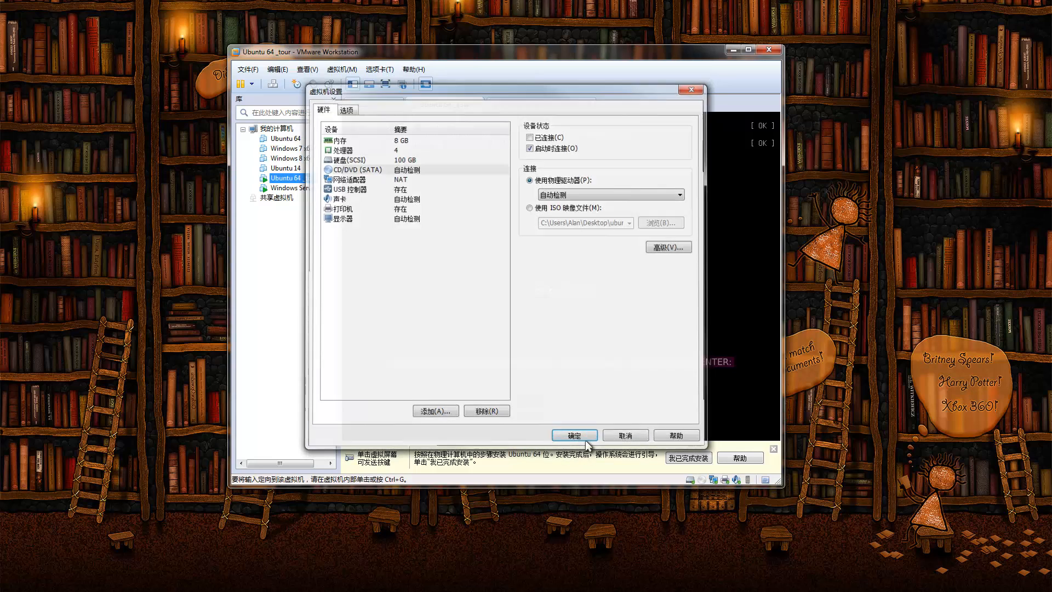
pyautogui.click(536, 312)
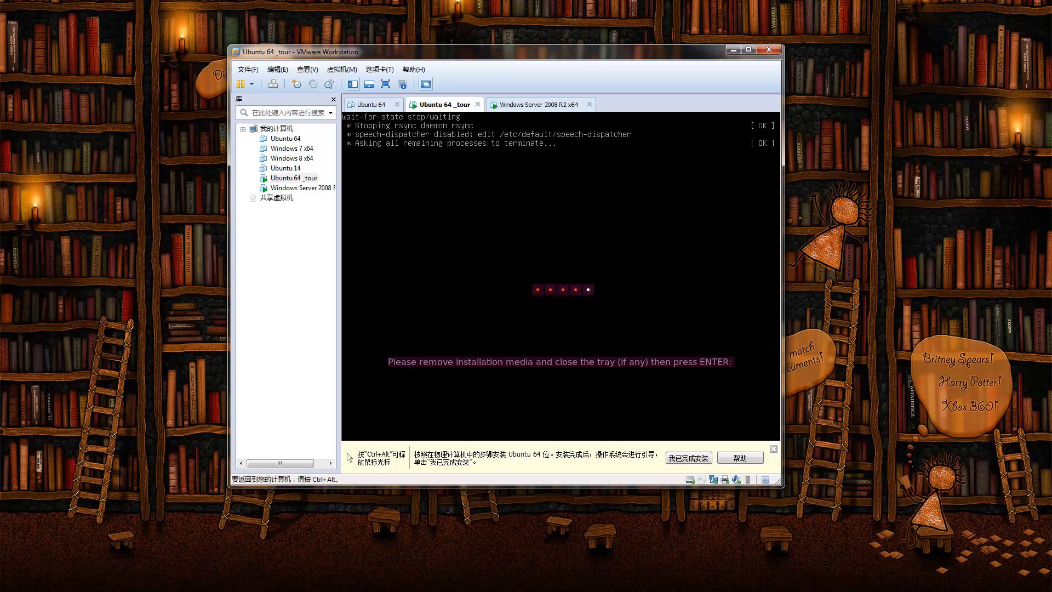
# Step: Confirm the remove-installation-media prompt with Enter so the guest reboots, then release input
pyautogui.press('Return')
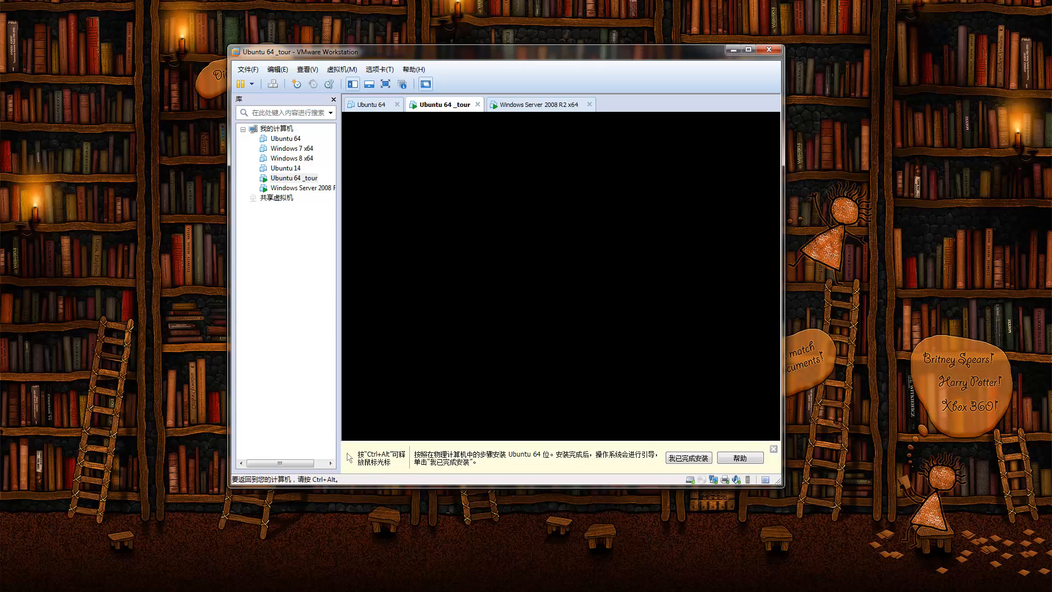
pyautogui.hotkey('ctrl', 'alt')
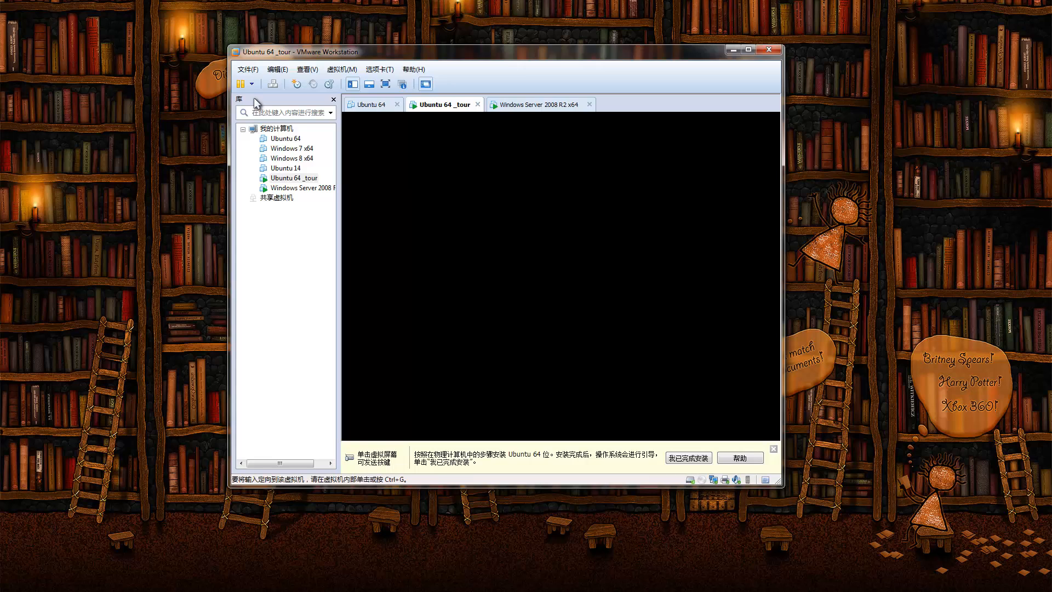
# Step: Check the Windows Server 2008 R2 x64 tab, then return to the Ubuntu 64 _tour desktop
pyautogui.click(544, 106)
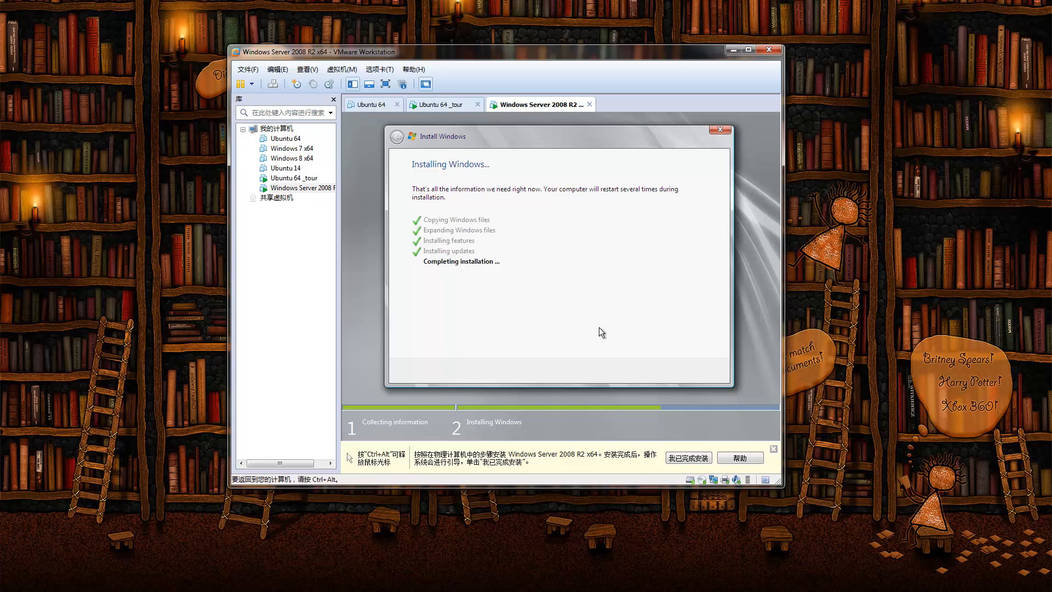
pyautogui.click(467, 109)
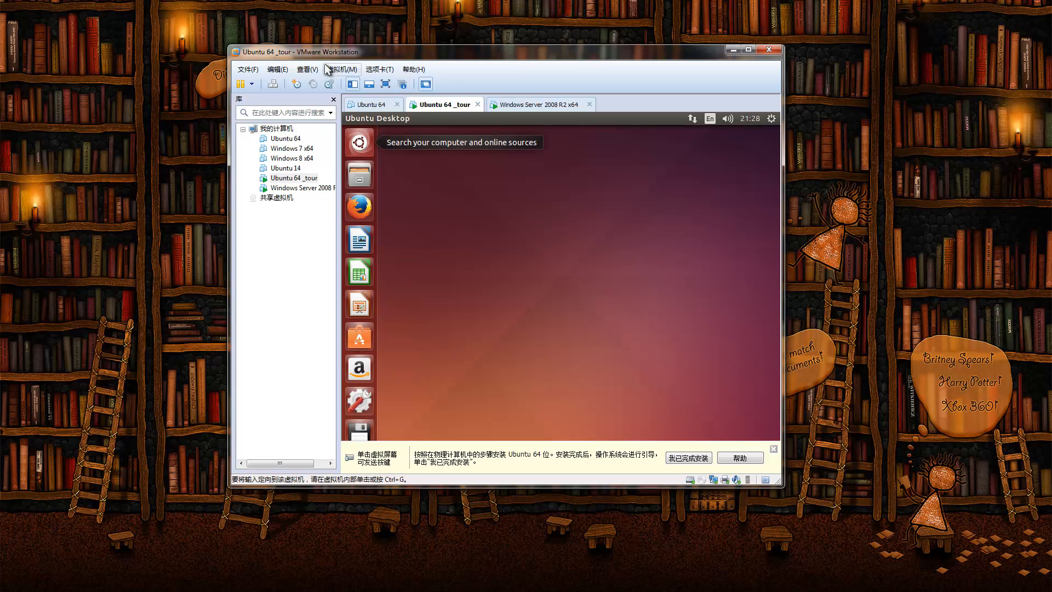
# Step: Choose Install VMware Tools from the VM menu to mount the tools disc
pyautogui.click(336, 71)
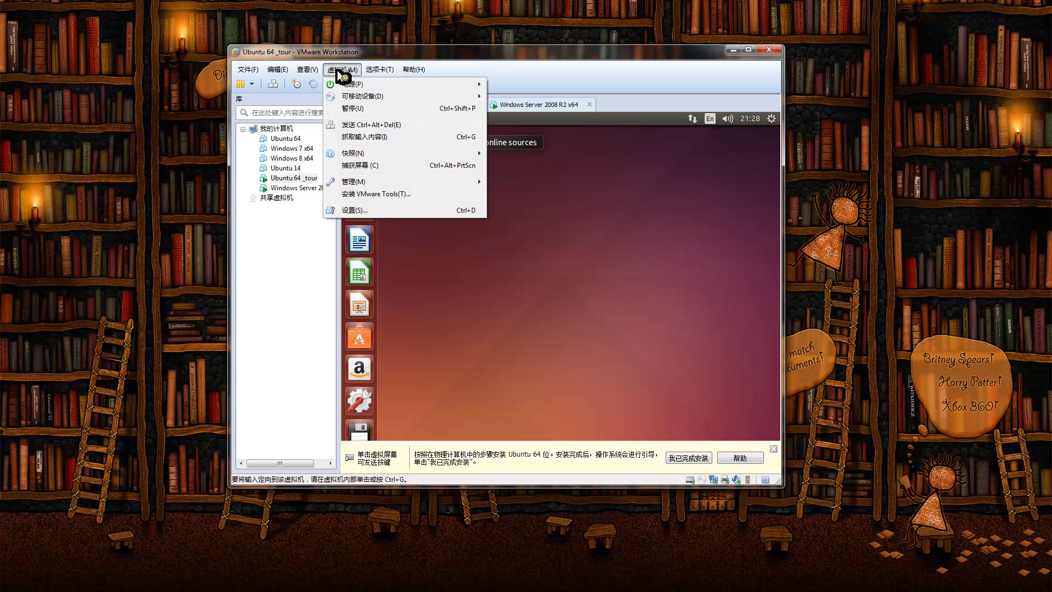
pyautogui.click(392, 194)
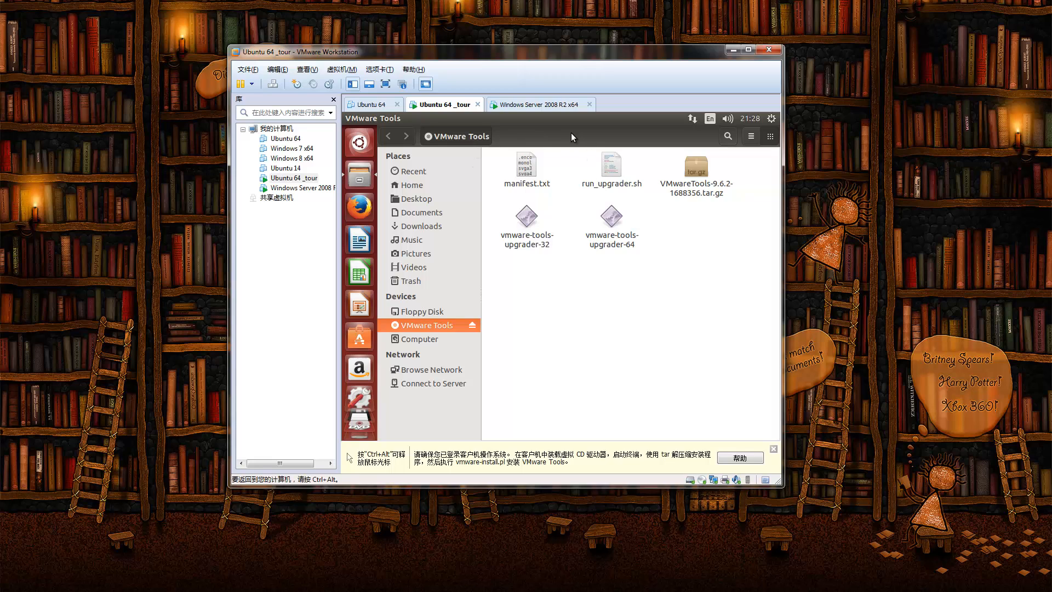
# Step: Open the VMware Tools device in Ubuntu Files, dismissing the Floppy Disk error with OK
pyautogui.scroll(-2, 361, 416)
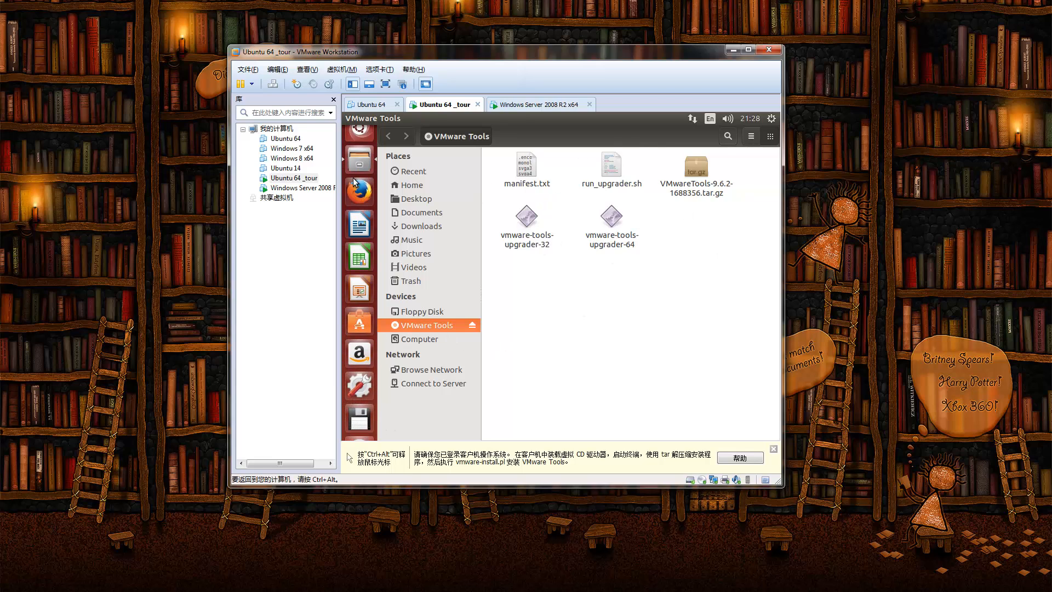
pyautogui.hotkey('ctrl', 'alt')
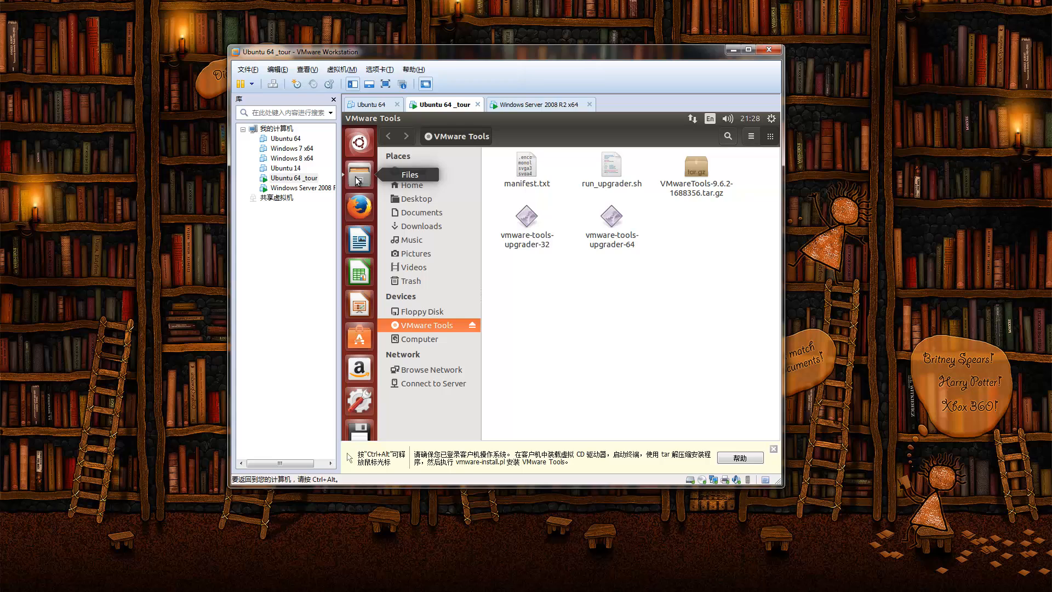
pyautogui.click(411, 185)
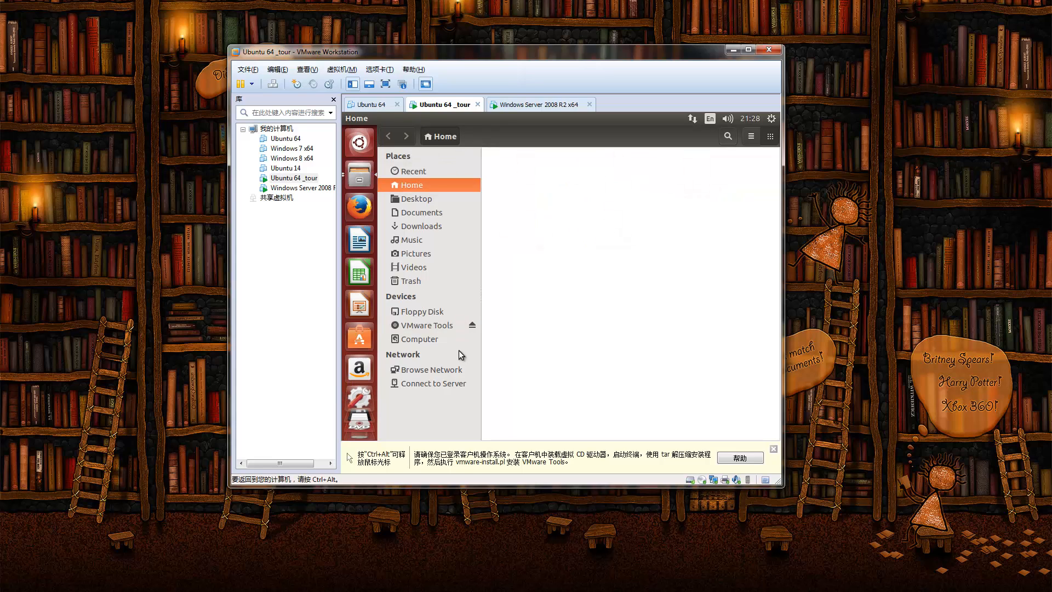
pyautogui.click(418, 326)
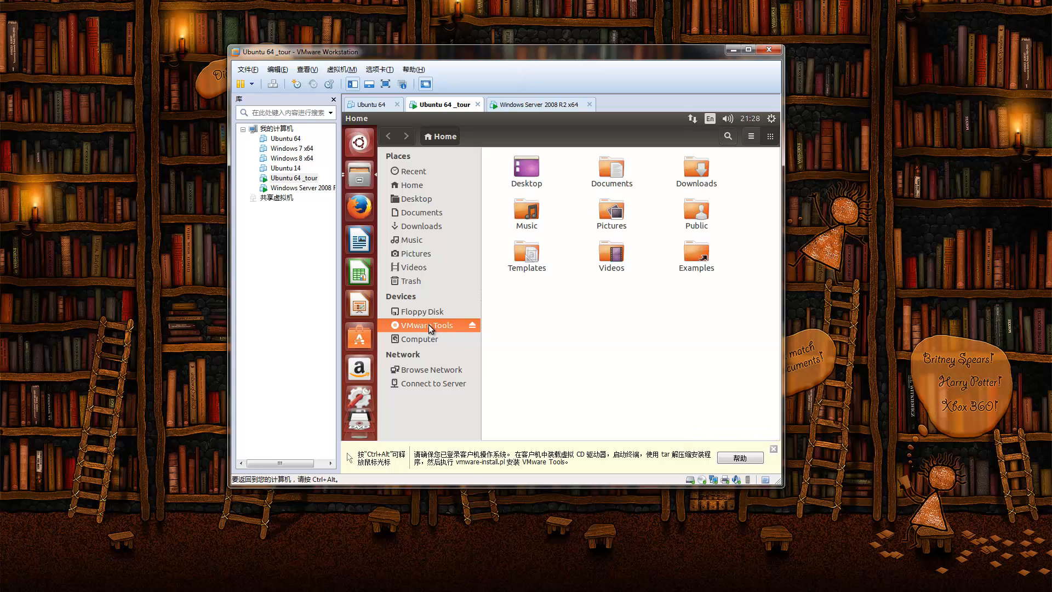
pyautogui.click(424, 312)
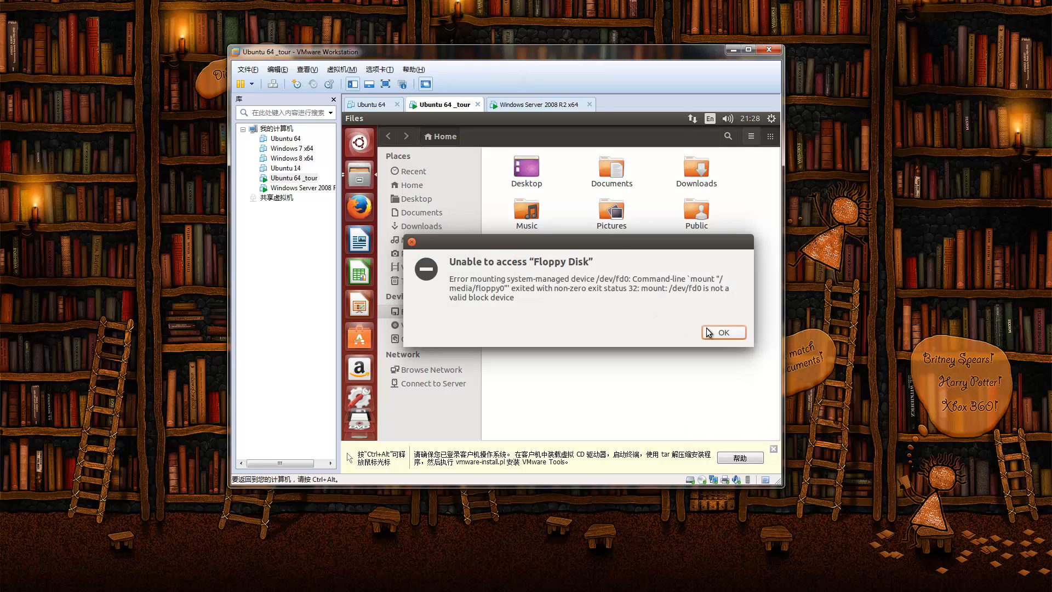
pyautogui.click(709, 332)
pyautogui.click(441, 325)
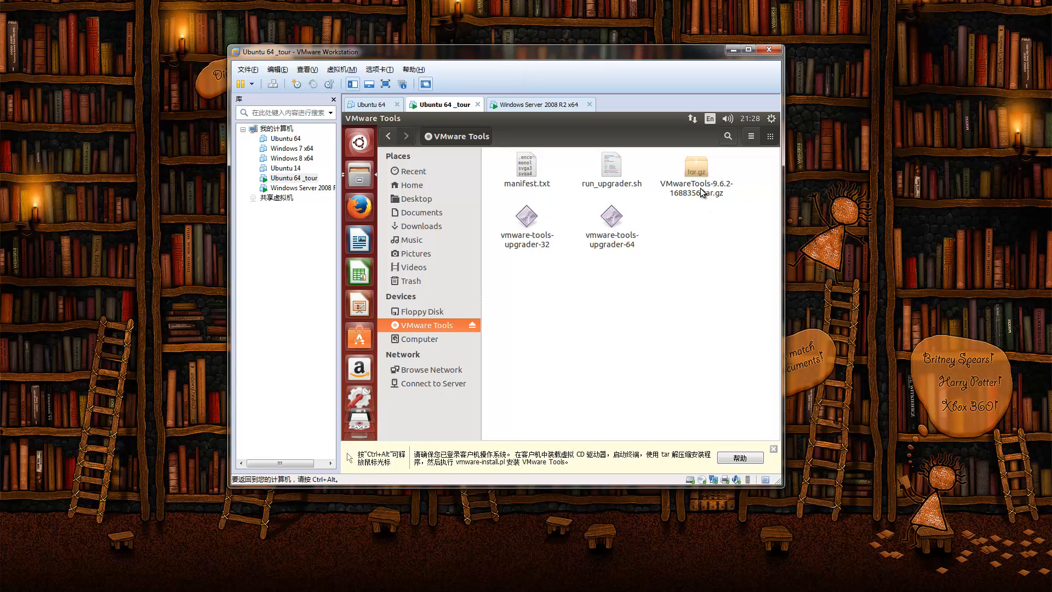
# Step: Open VMwareTools-9.6.2-1688356.tar.gz and drag its vmware-tools-distrib folder onto the Ubuntu desktop
pyautogui.doubleClick(702, 166)
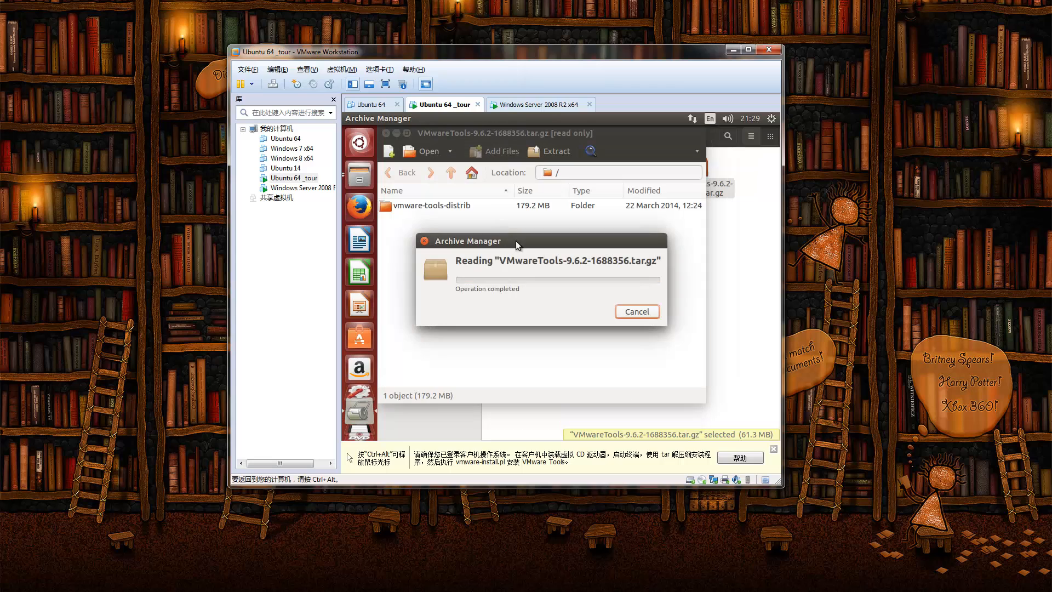
pyautogui.click(445, 208)
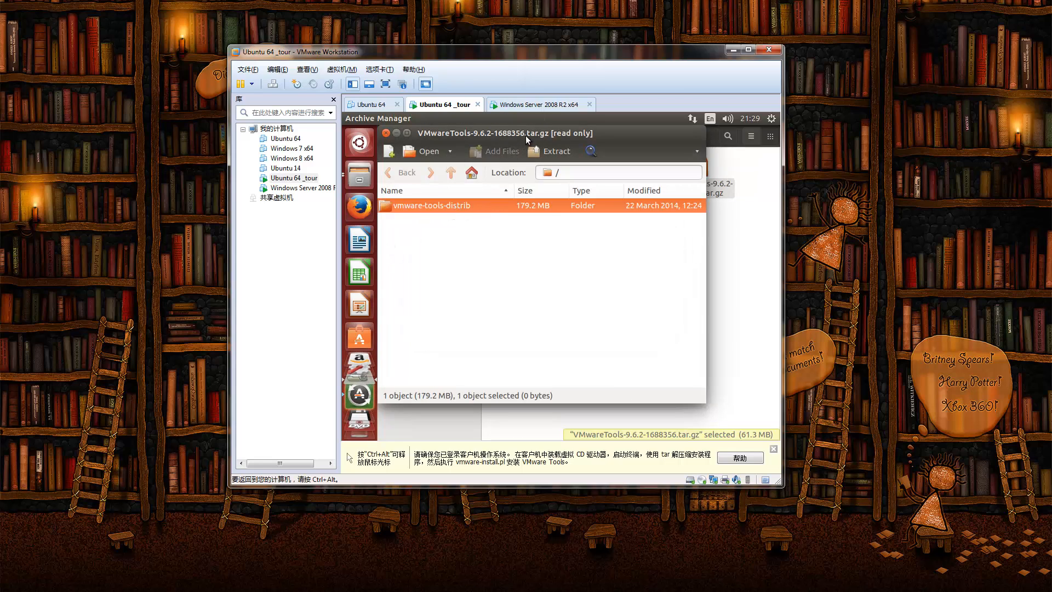
pyautogui.moveTo(528, 133); pyautogui.dragTo(590, 189)
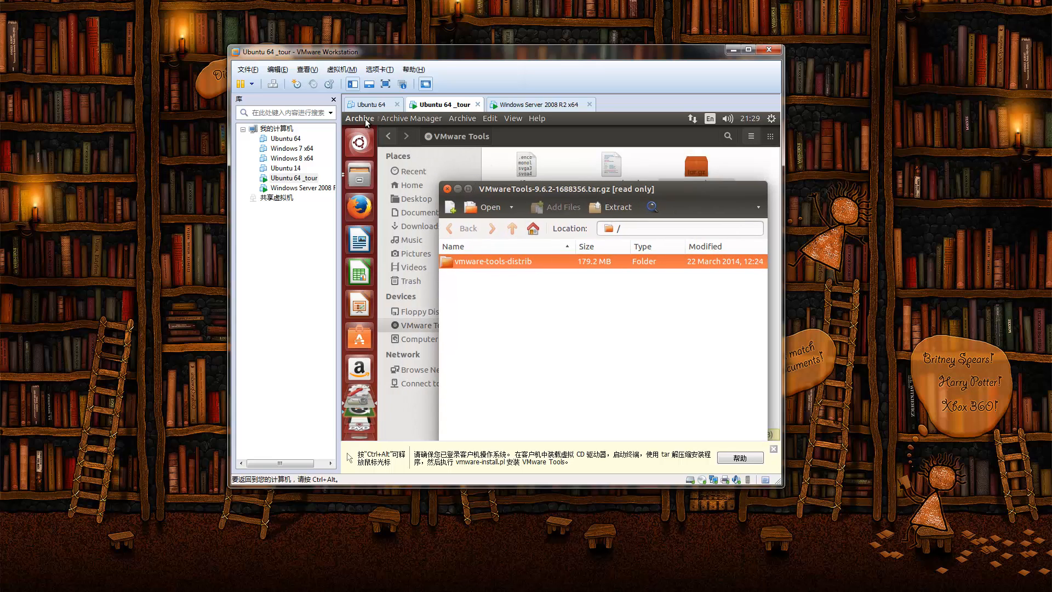
pyautogui.click(528, 140)
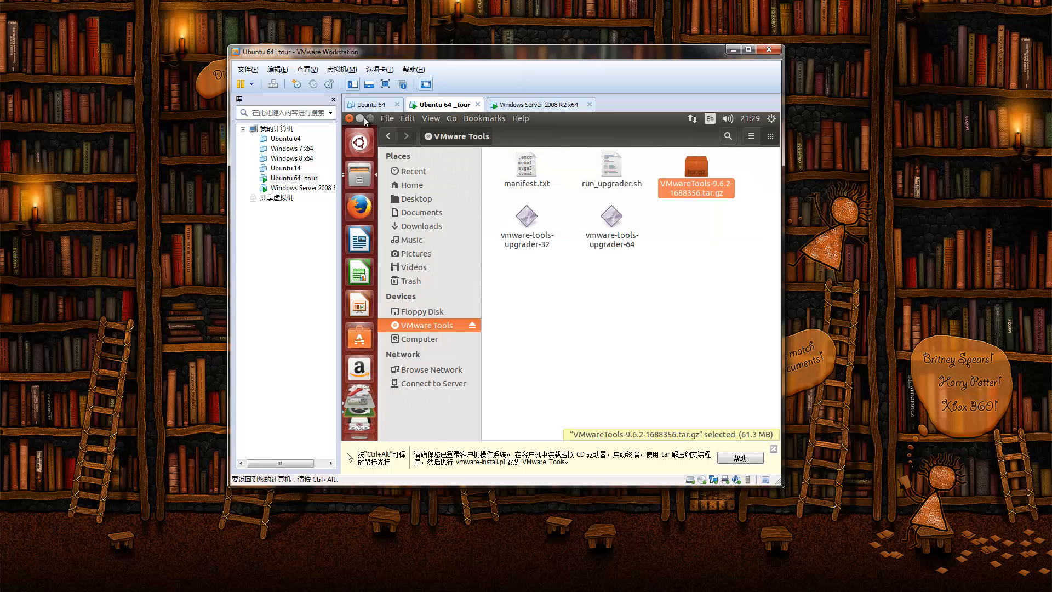
pyautogui.click(363, 118)
pyautogui.click(537, 140)
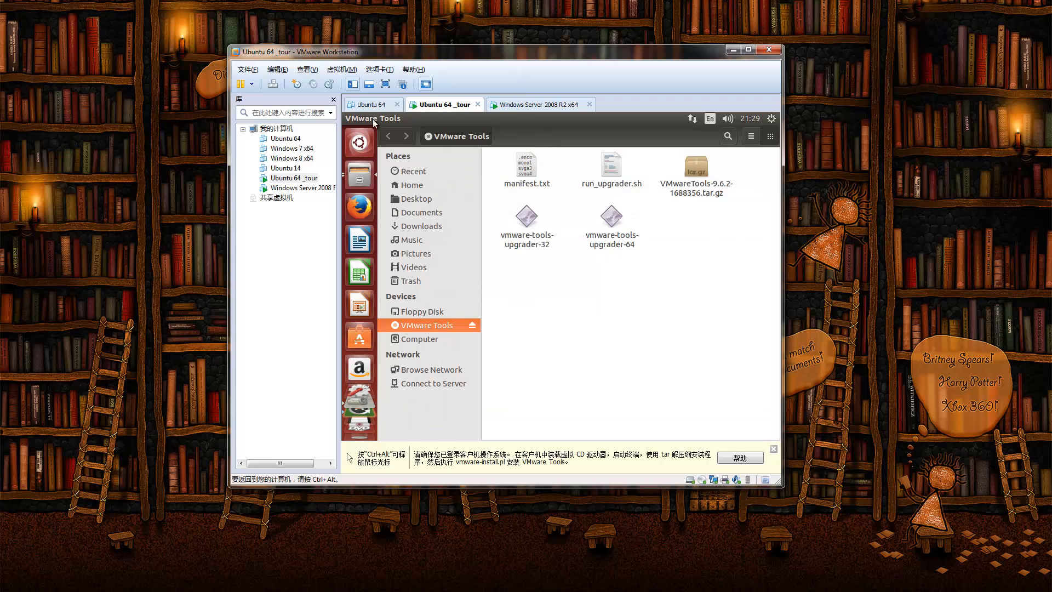
pyautogui.click(363, 117)
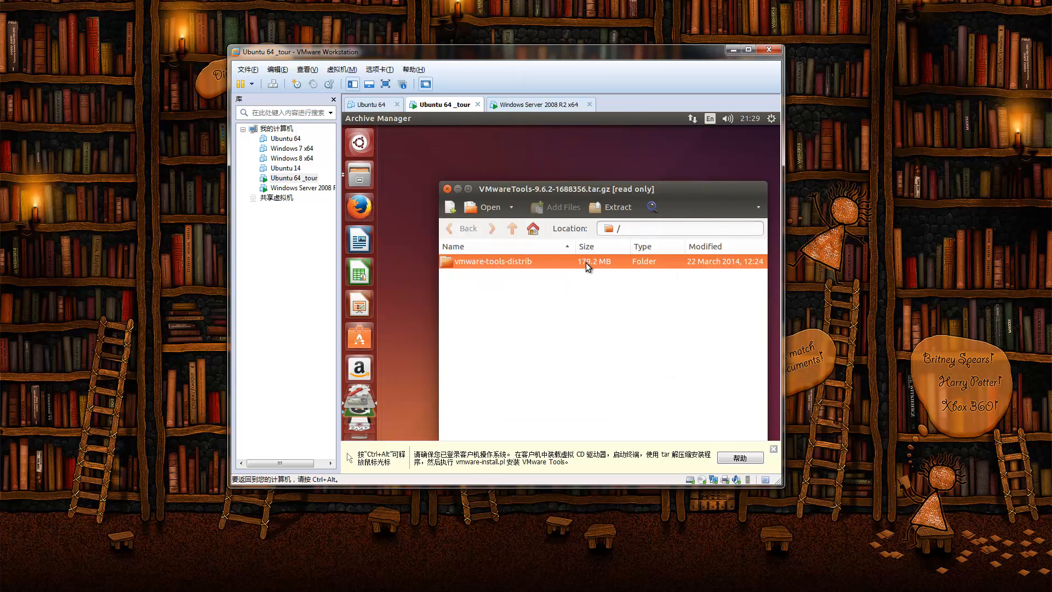
pyautogui.moveTo(586, 262); pyautogui.dragTo(413, 166)
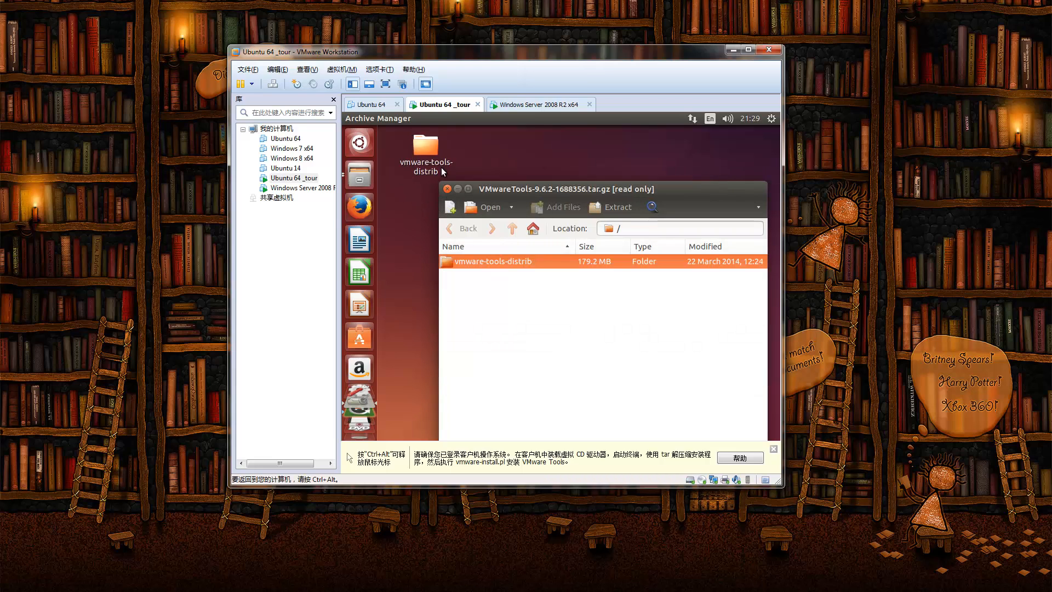
pyautogui.click(456, 188)
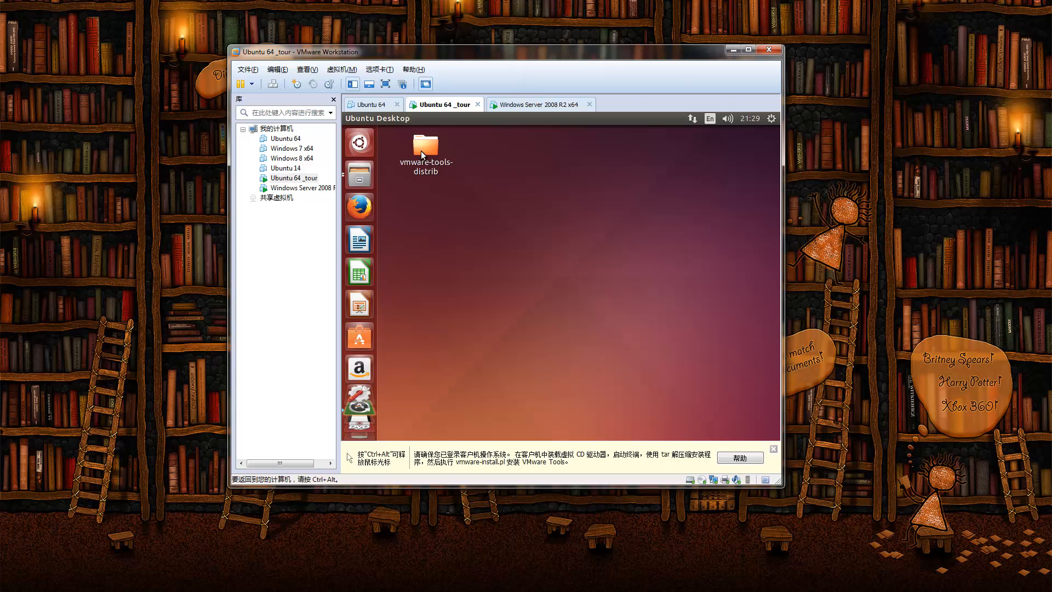
# Step: Open the vmware-tools-distrib folder and launch Terminal from a 'ter' Dash search
pyautogui.doubleClick(421, 152)
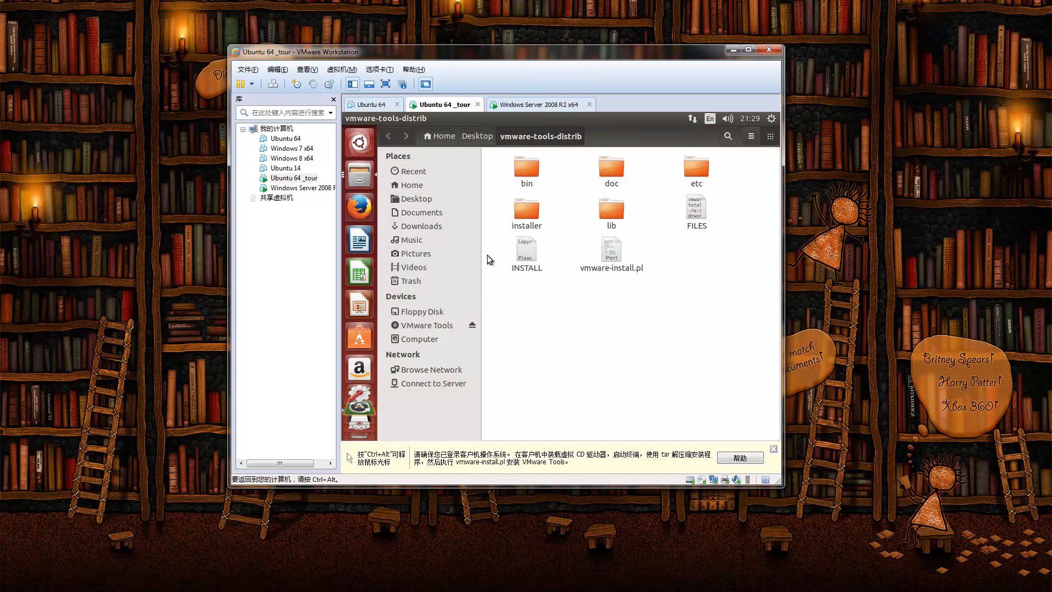
pyautogui.click(357, 144)
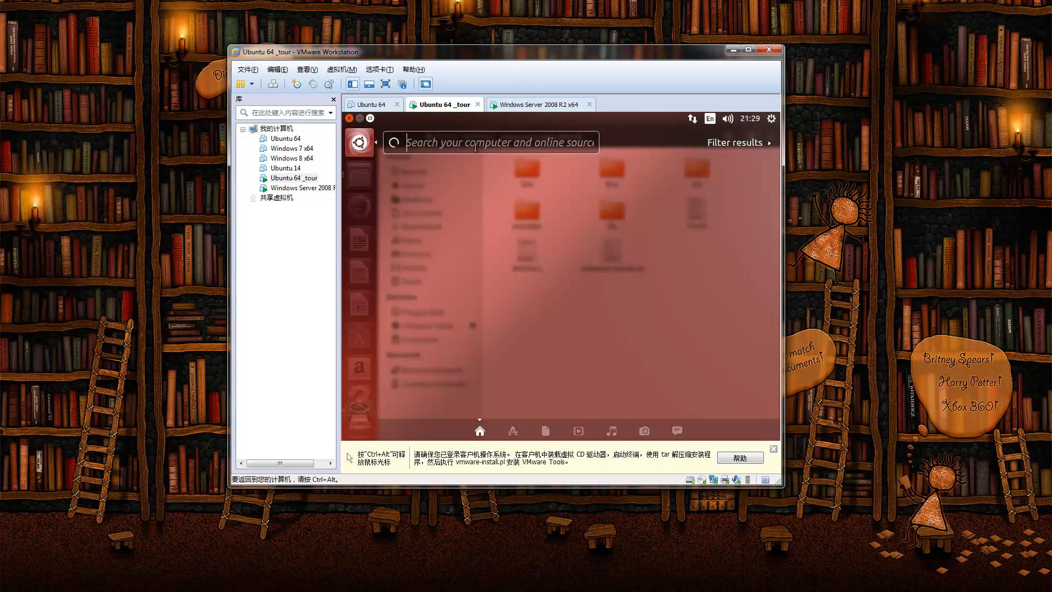
pyautogui.write('ter')
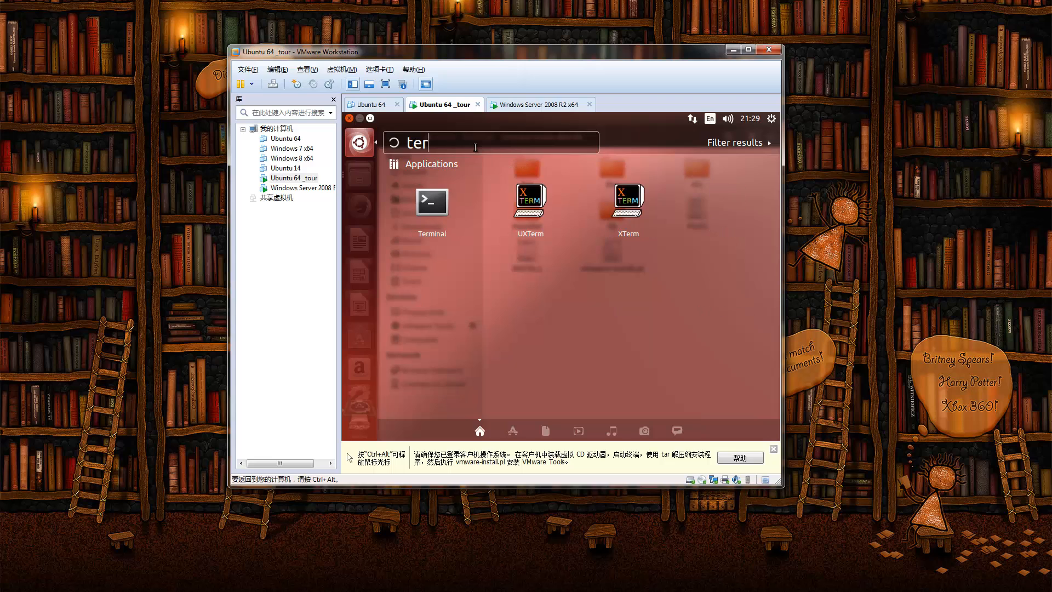
pyautogui.click(433, 204)
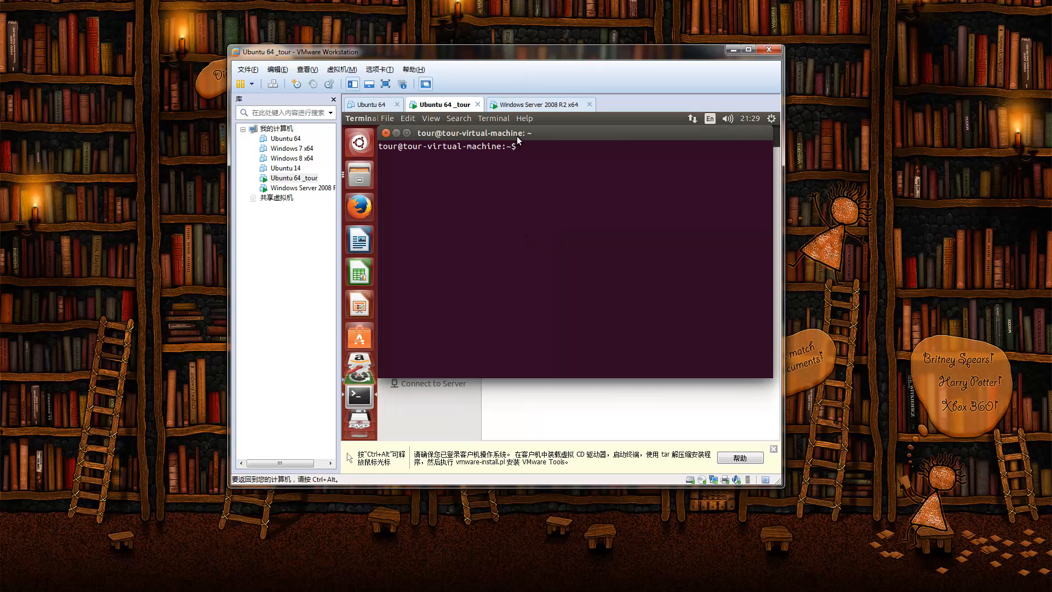
# Step: Arrange the Terminal above a smaller Files window and select vmware-install.pl
pyautogui.moveTo(517, 136); pyautogui.dragTo(523, 296)
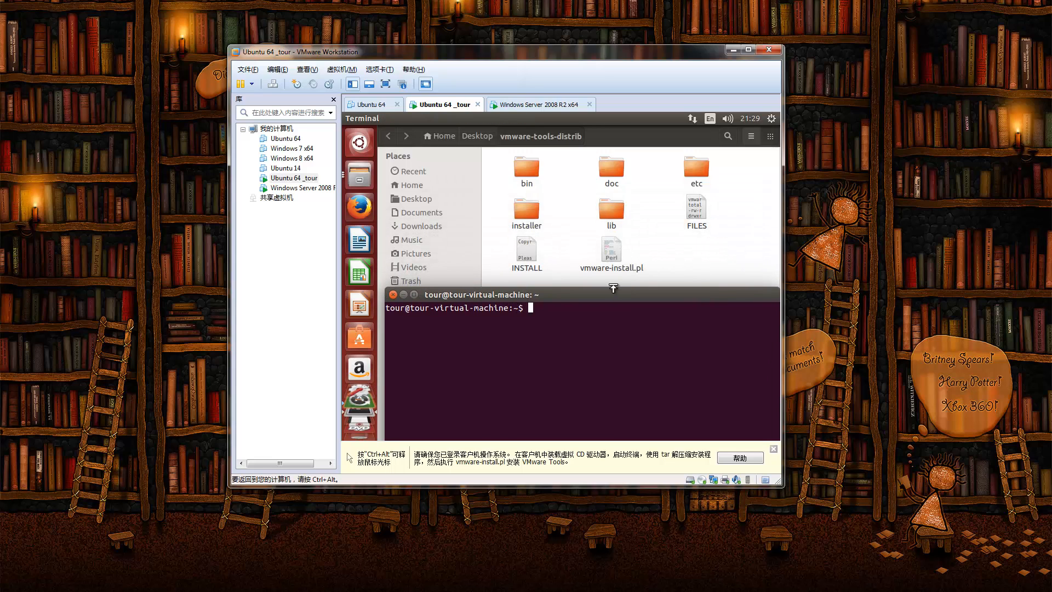
pyautogui.click(616, 250)
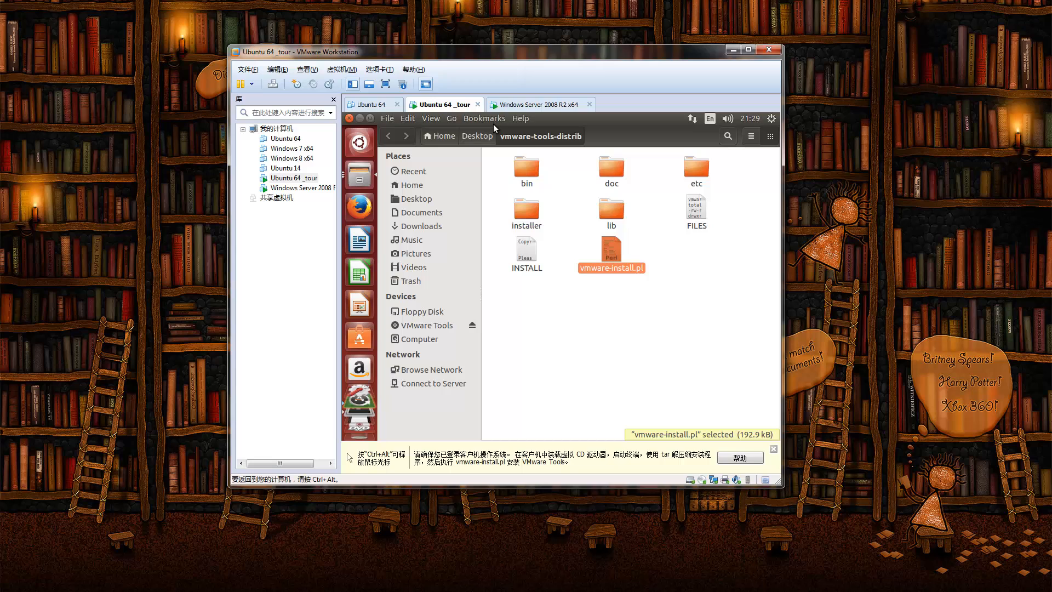
pyautogui.click(370, 118)
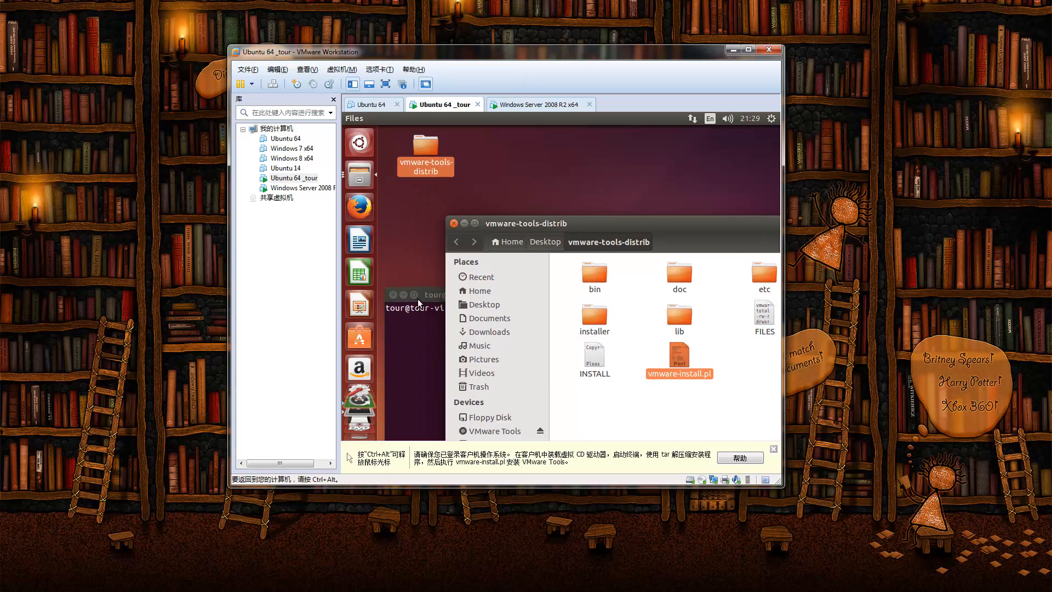
pyautogui.moveTo(426, 296); pyautogui.dragTo(373, 141)
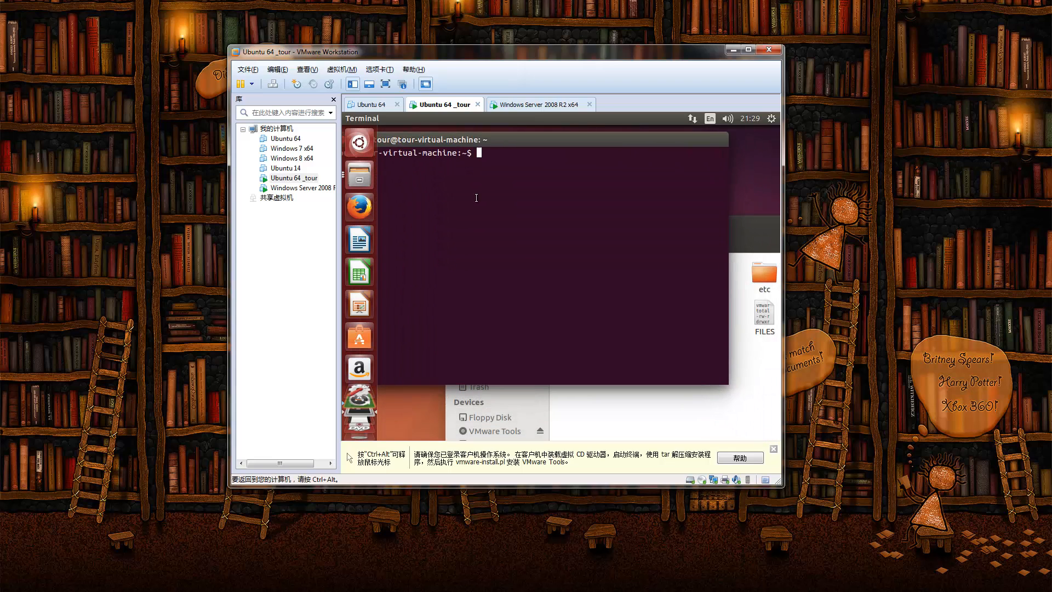
pyautogui.click(703, 393)
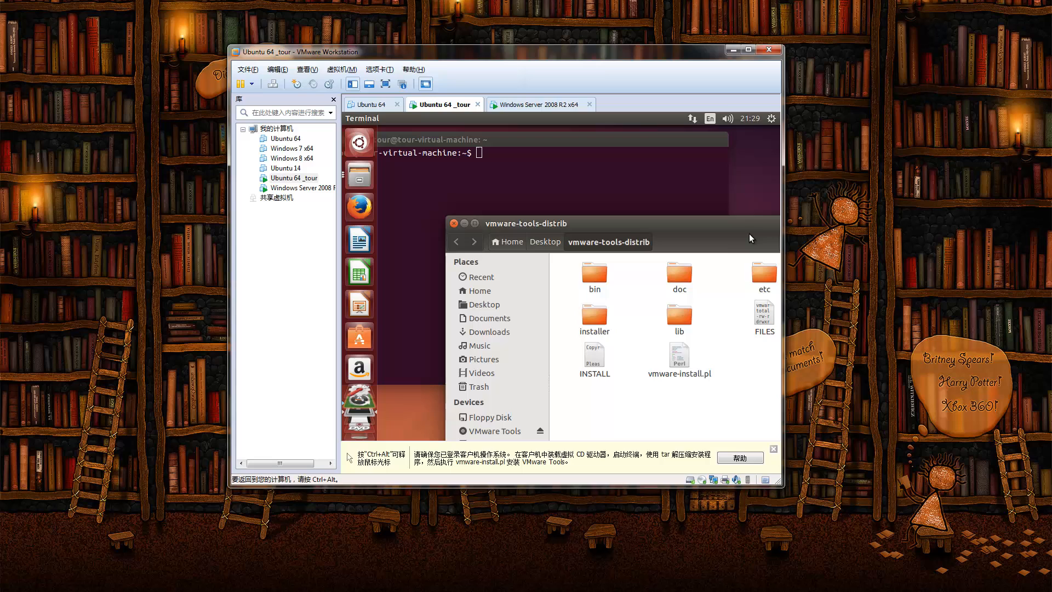
pyautogui.click(684, 370)
# Step: Drop the vmware-install.pl path into the Terminal and run it
pyautogui.moveTo(682, 362); pyautogui.dragTo(552, 175)
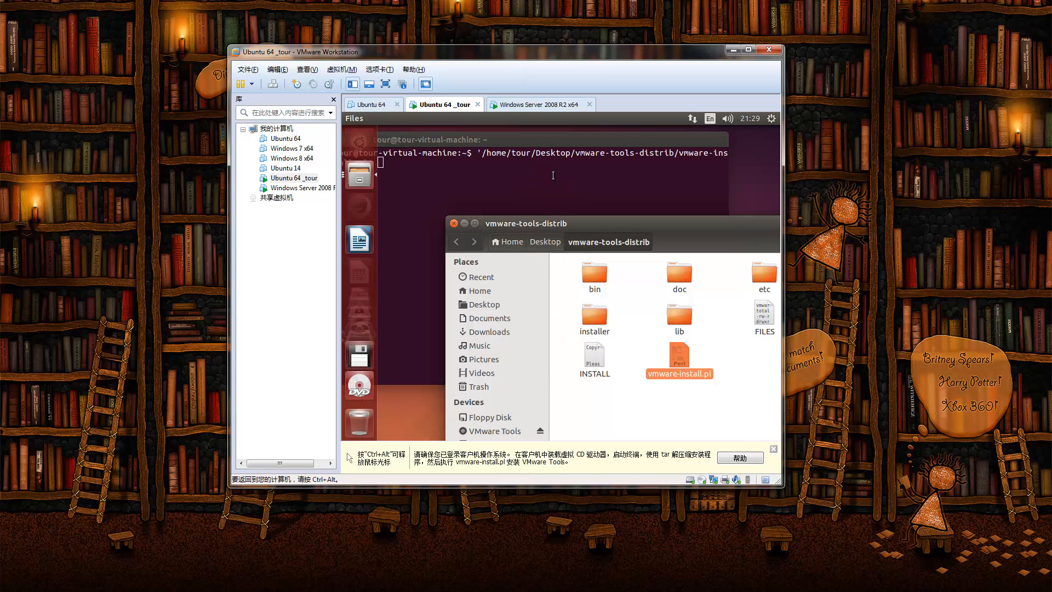
pyautogui.click(553, 175)
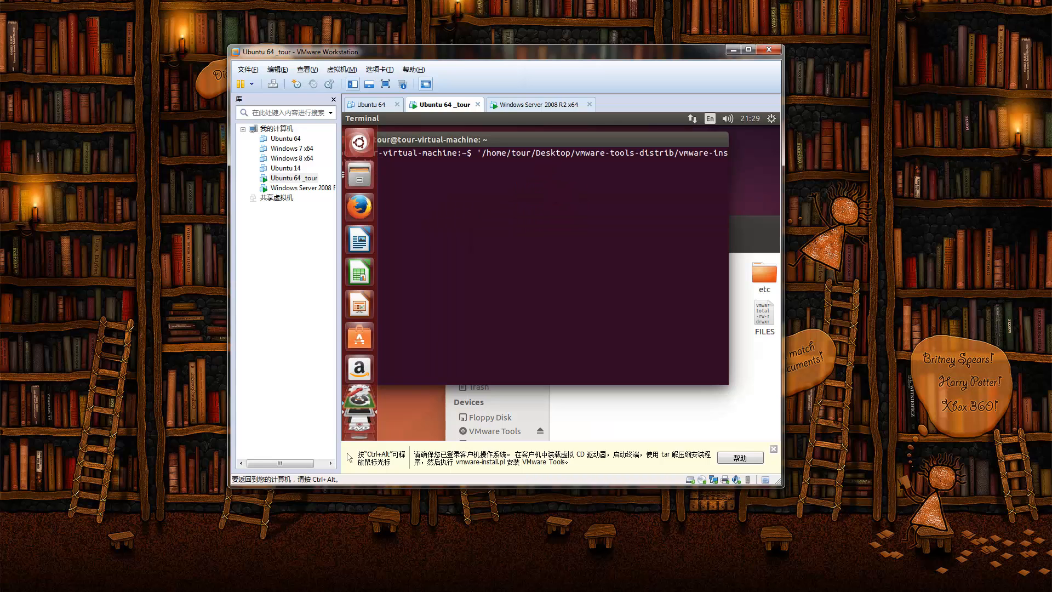
pyautogui.press('Return')
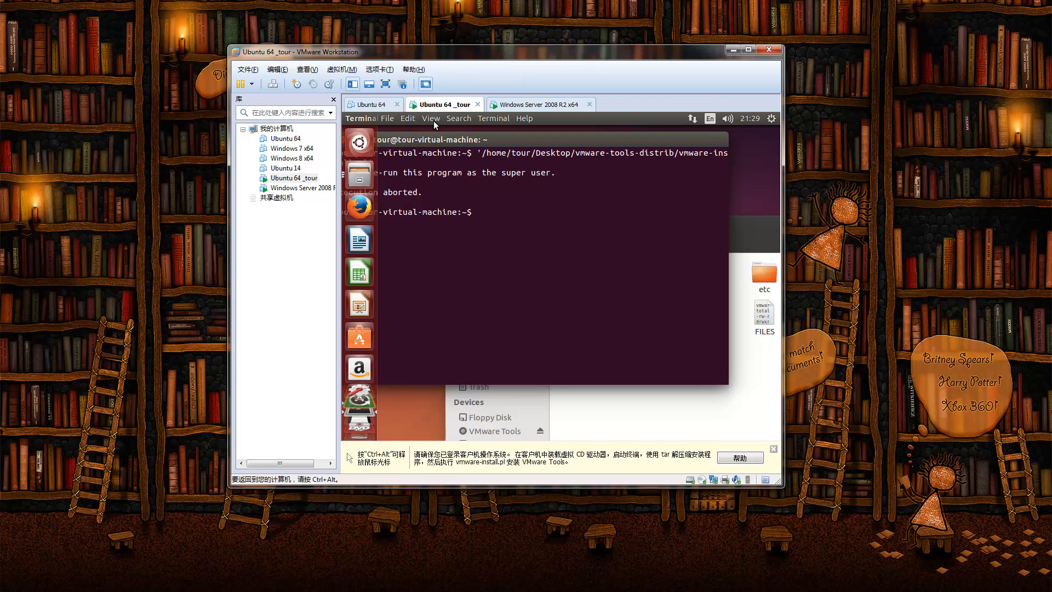
pyautogui.moveTo(439, 139); pyautogui.dragTo(489, 139)
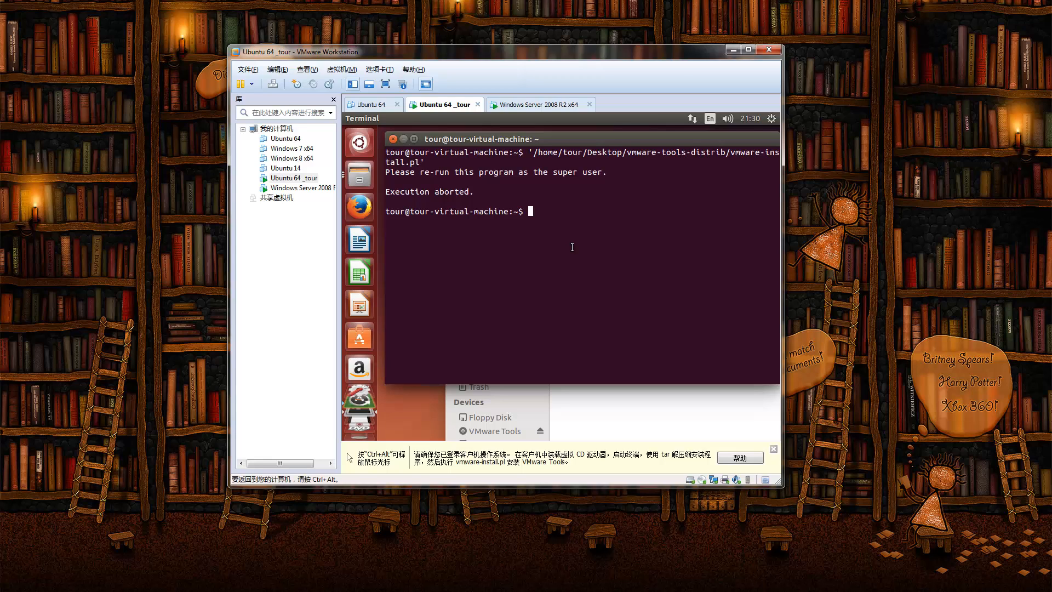
# Step: Type 'sudo ' and drop the vmware-install.pl path after it
pyautogui.write('suf')
pyautogui.press('BackSpace')
pyautogui.write('do')
pyautogui.click(642, 421)
pyautogui.moveTo(679, 360); pyautogui.dragTo(625, 212)
pyautogui.click(620, 210)
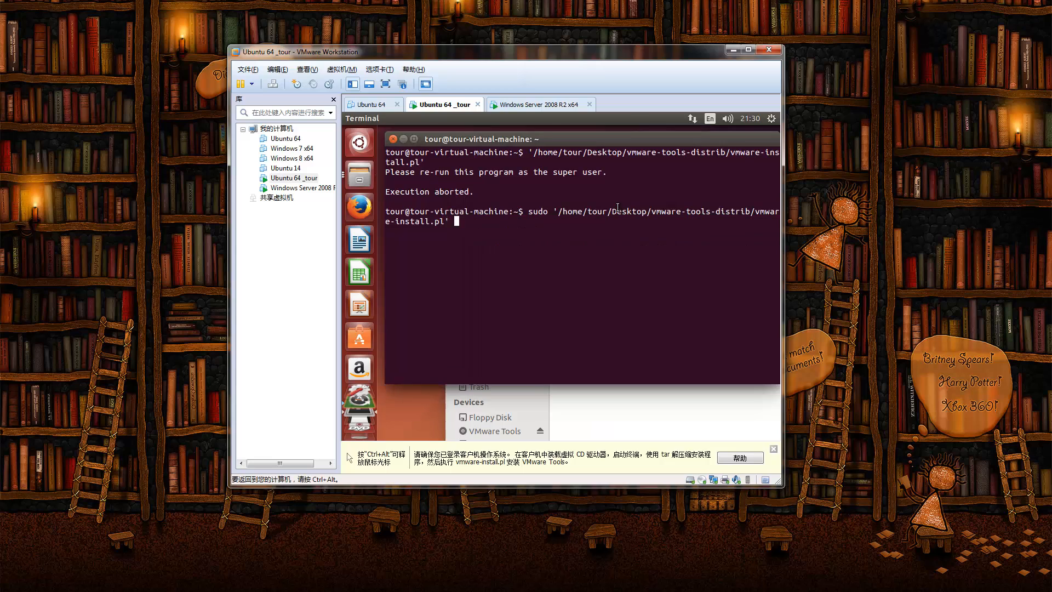
# Step: Run the sudo vmware-install.pl command and submit the account password, retrying once
pyautogui.press('Return')
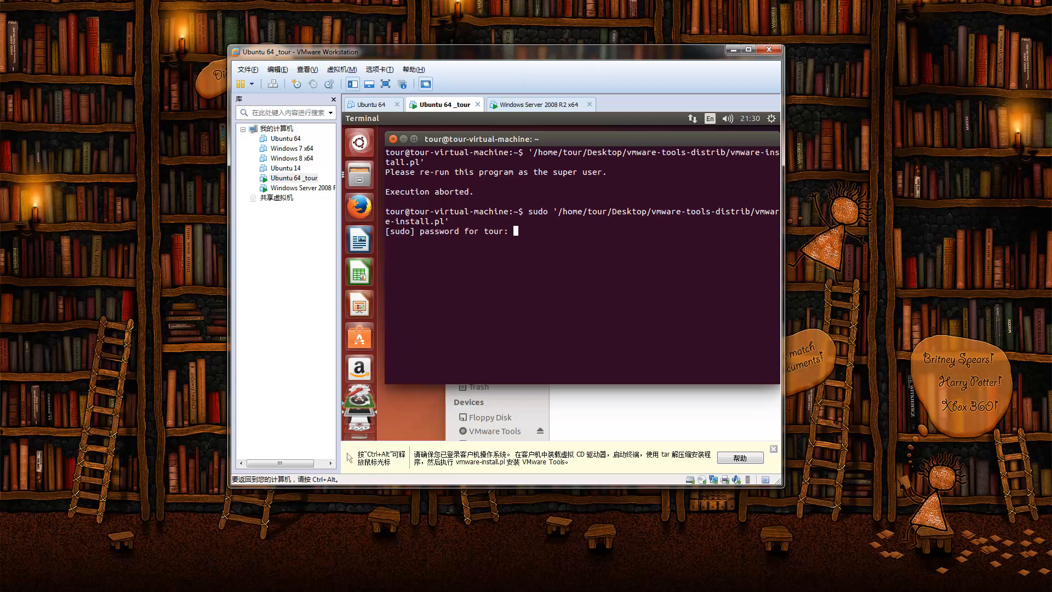
pyautogui.press('Return')
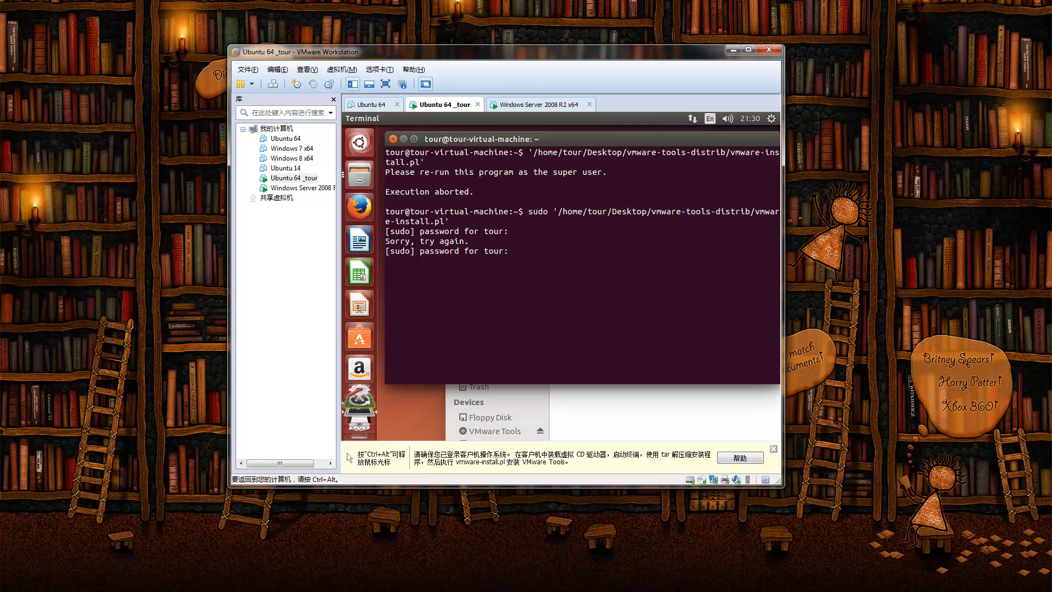
pyautogui.press('Return')
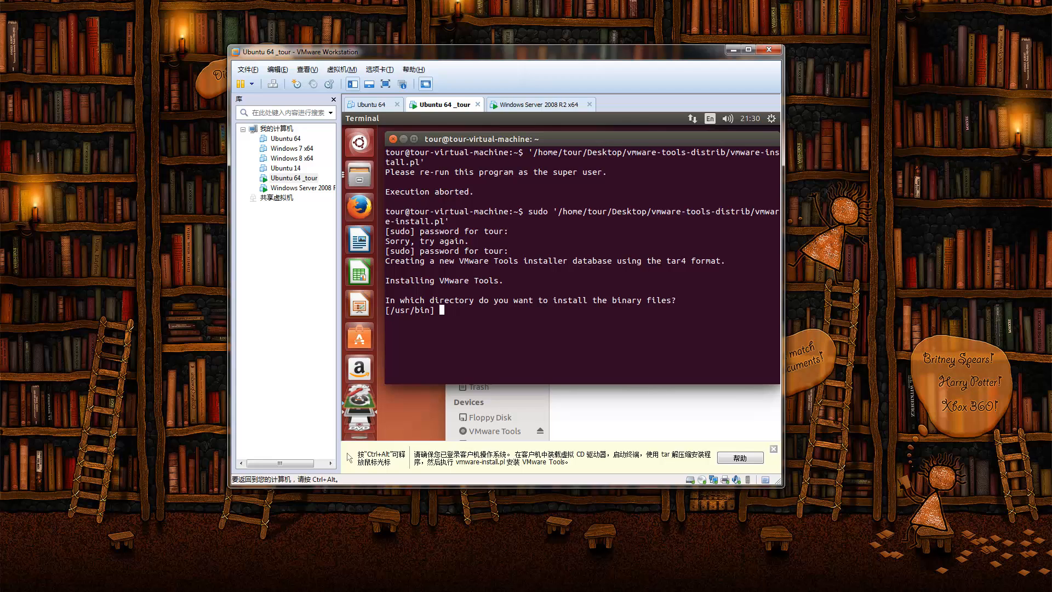
# Step: Accept the default binary, init, daemon, library and documentation directories, creating the documentation directory
pyautogui.press('Return')
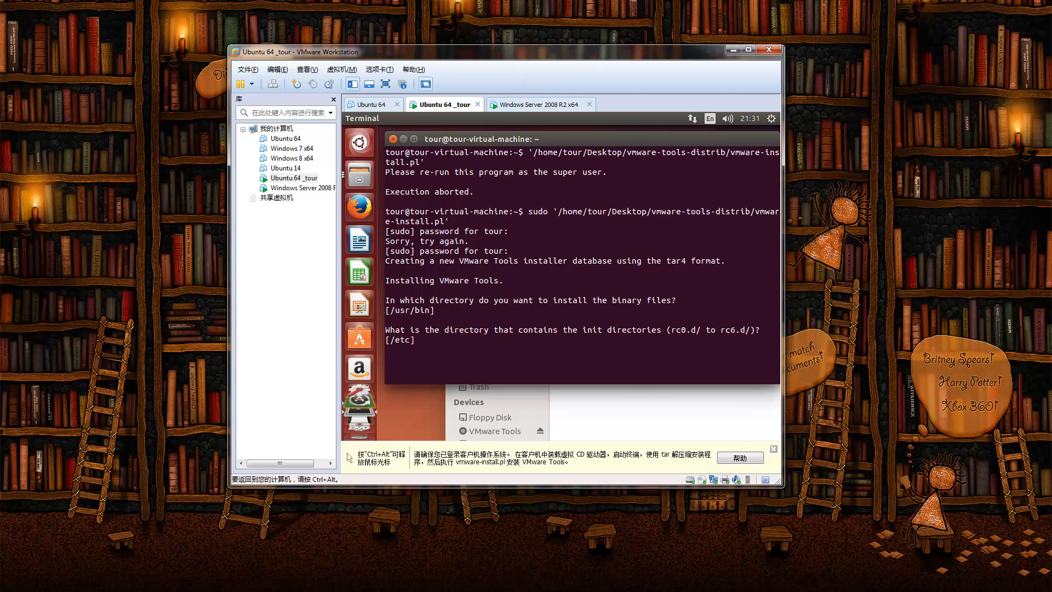
pyautogui.press('Return')
pyautogui.press('Return')
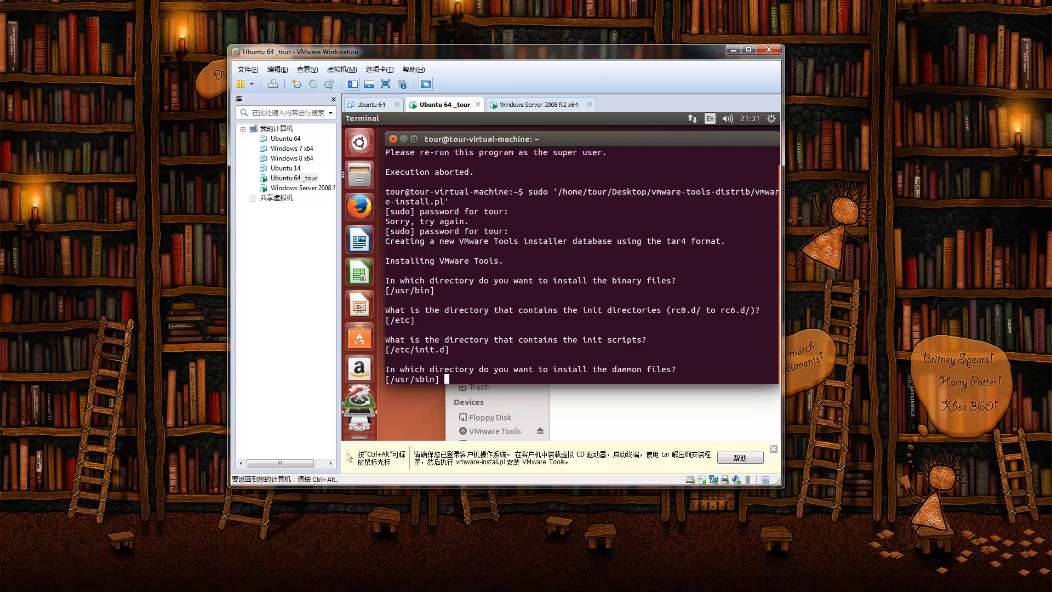
pyautogui.press('Return')
pyautogui.press('Return')
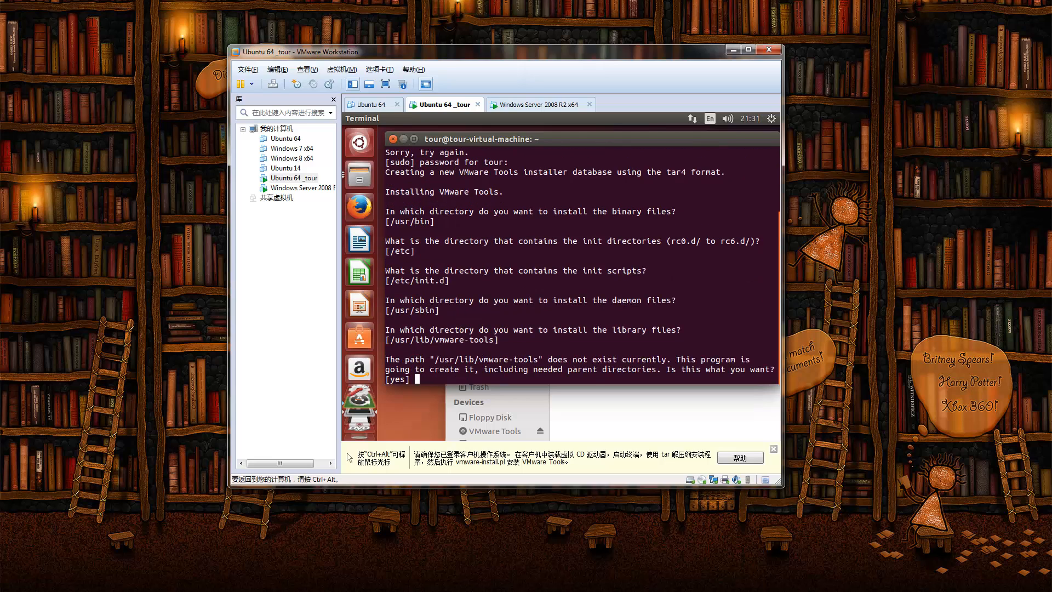
pyautogui.press('Return')
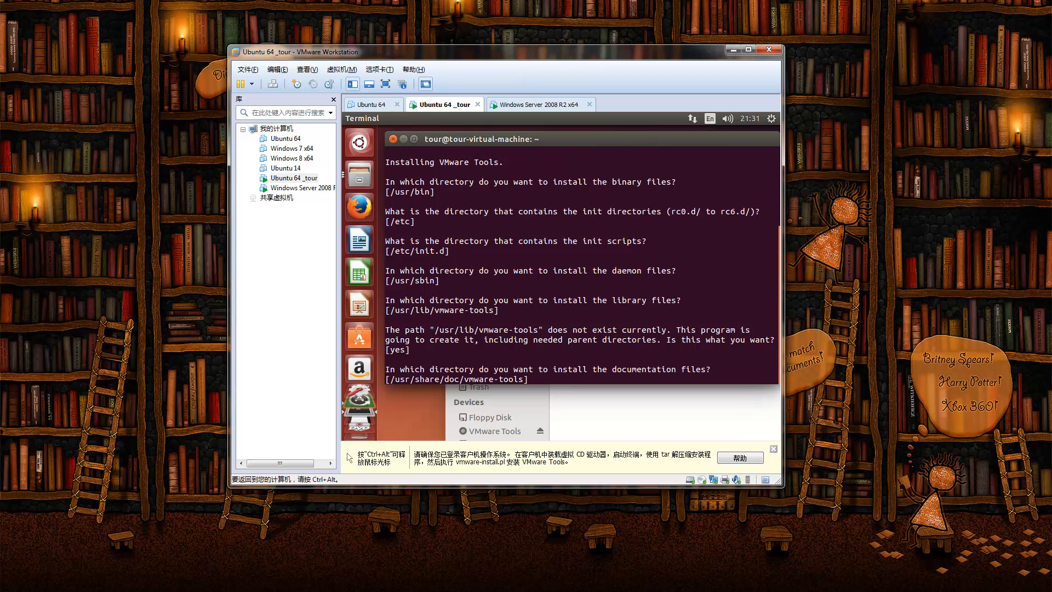
pyautogui.press('Return')
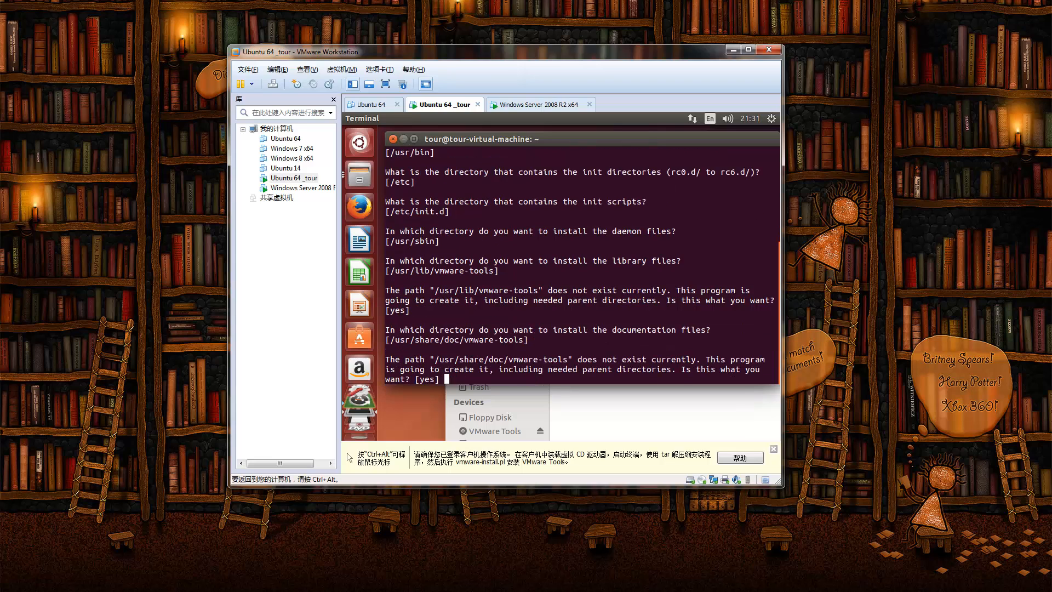
pyautogui.press('Return')
pyautogui.press('Return')
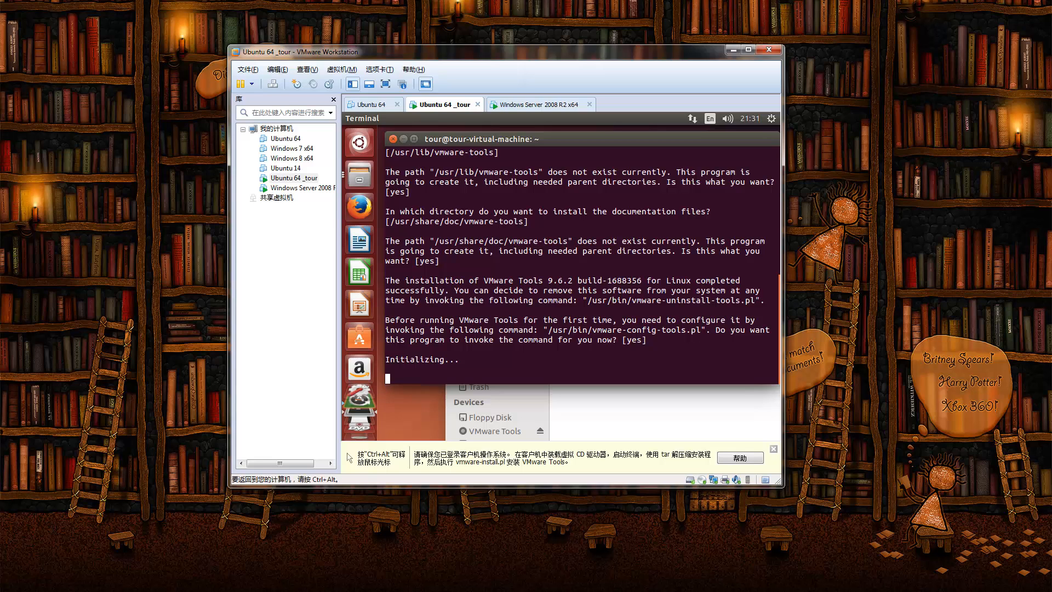
pyautogui.hotkey('ctrl', 'alt')
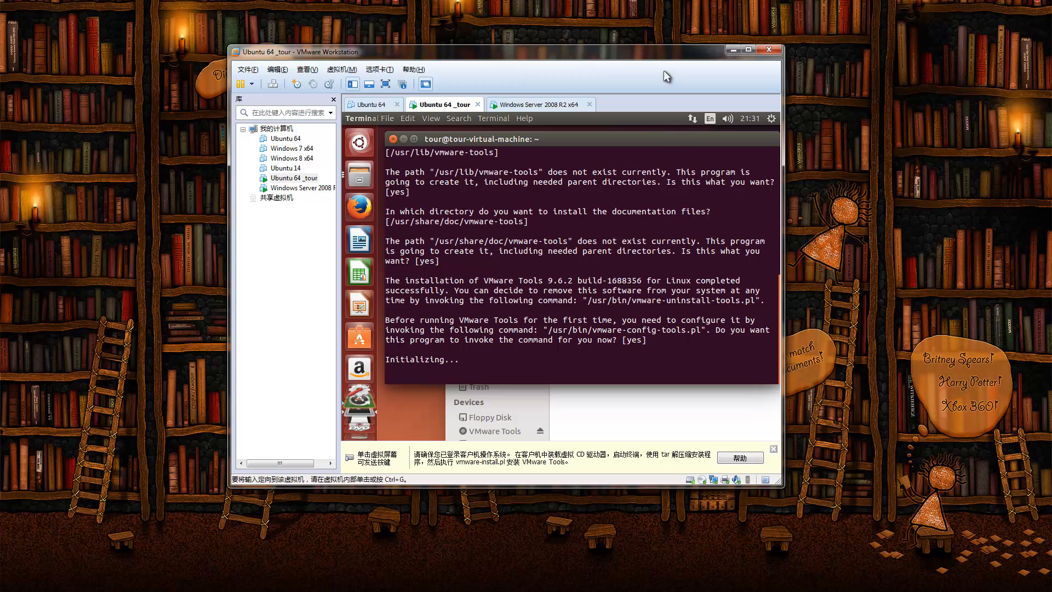
pyautogui.hotkey('ctrl', 'g')
# Step: Accept the defaults for shared folders, gcc and kernel header paths, and file dragging
pyautogui.moveTo(617, 54); pyautogui.dragTo(527, 49)
pyautogui.click(454, 246)
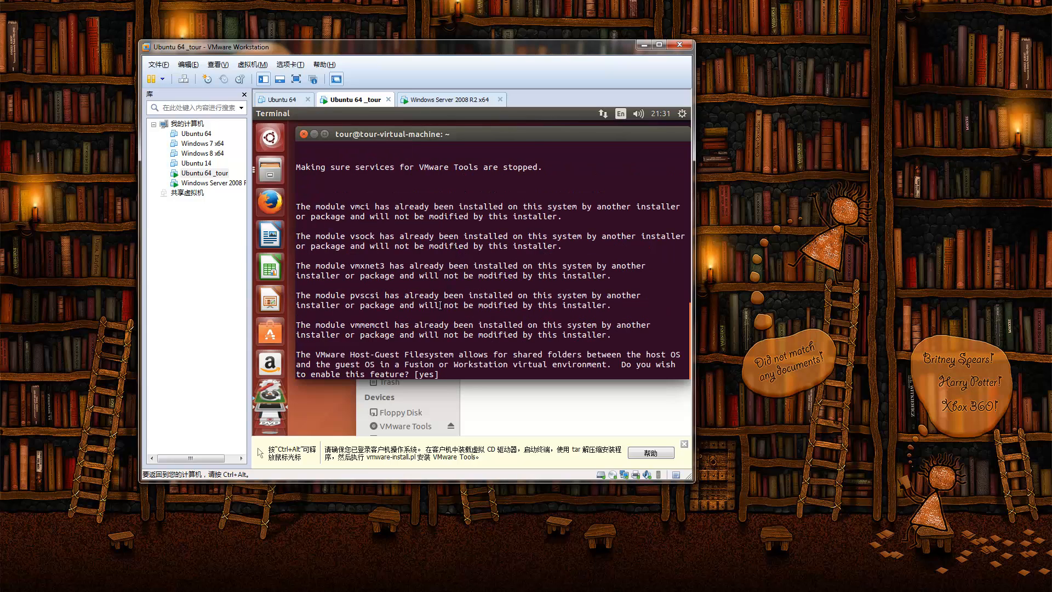
pyautogui.press('Return')
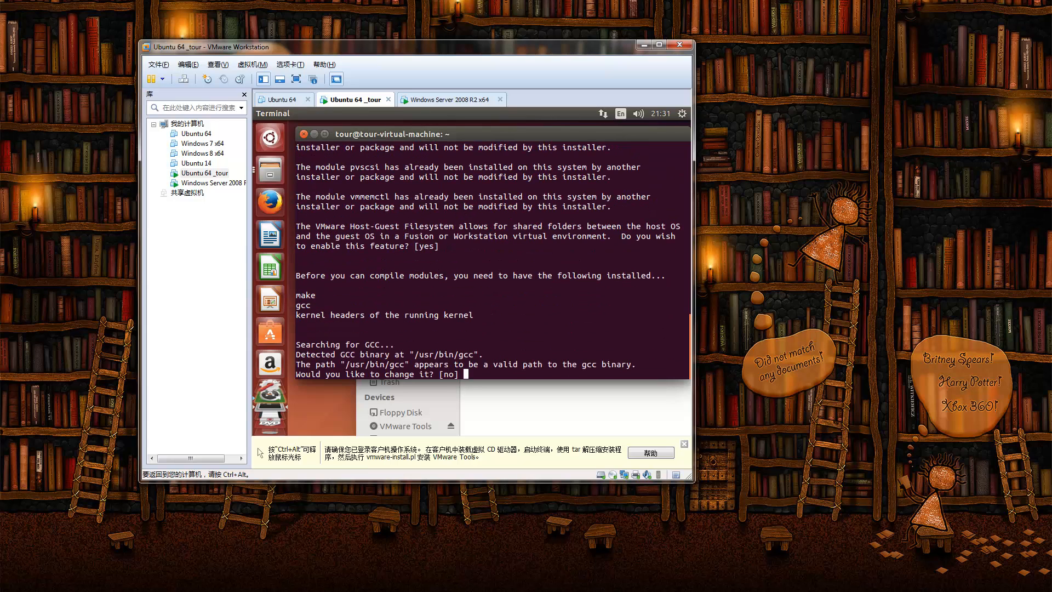
pyautogui.press('Return')
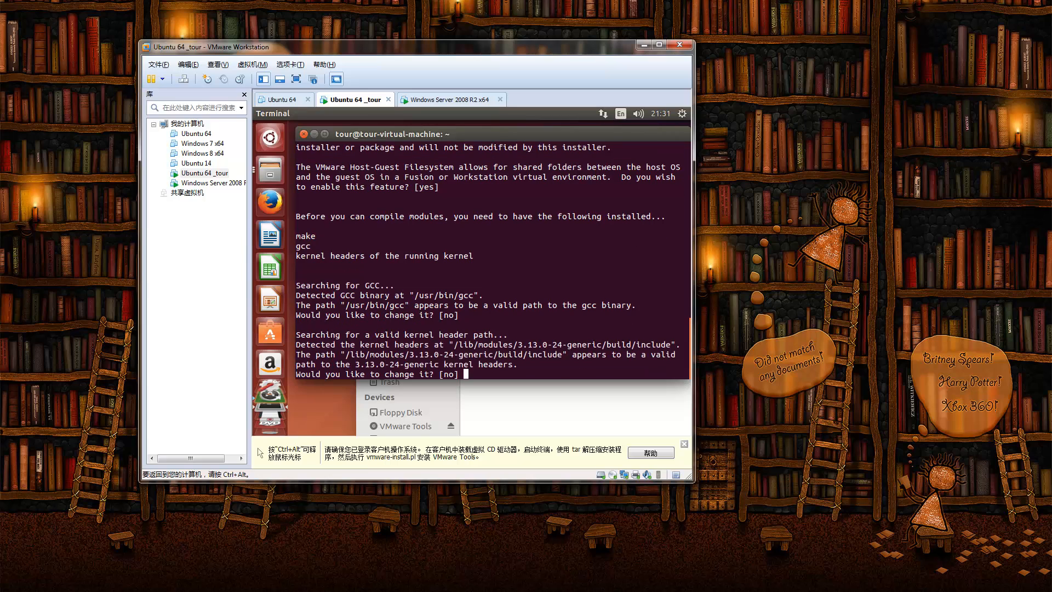
pyautogui.press('Return')
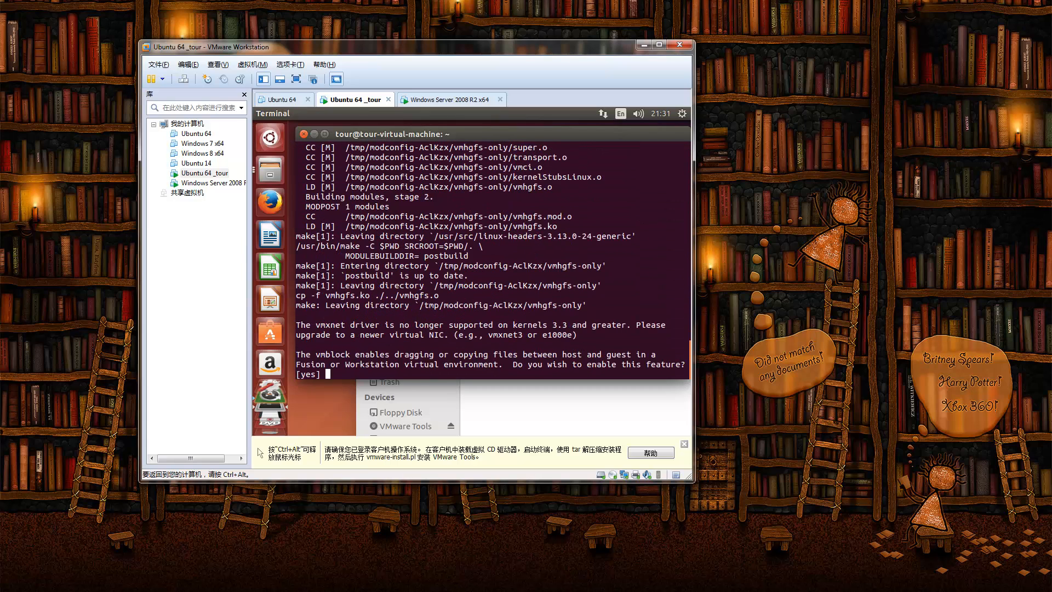
pyautogui.press('Return')
pyautogui.press('Return')
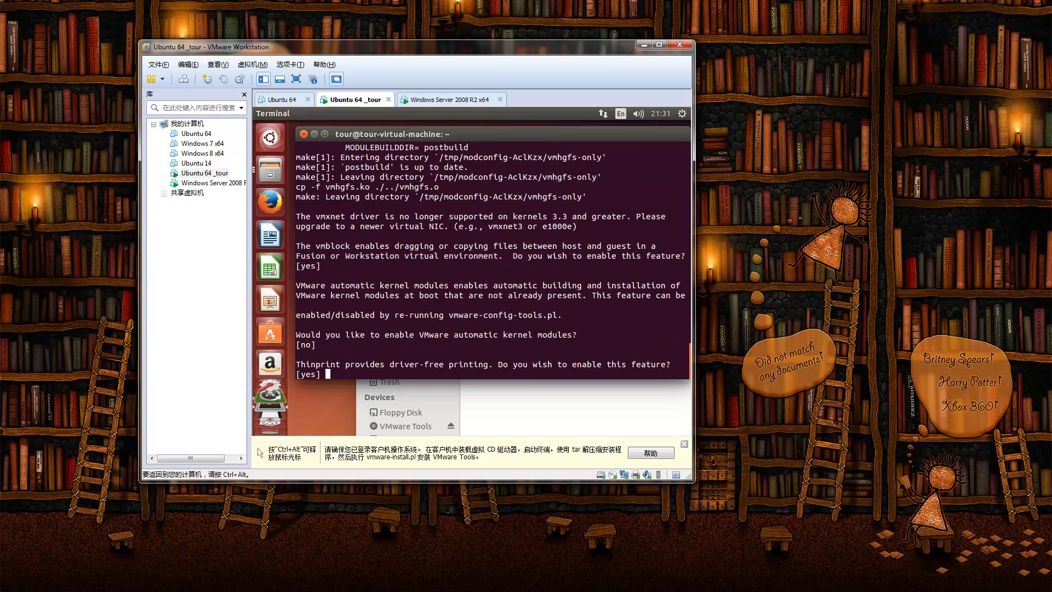
pyautogui.press('Return')
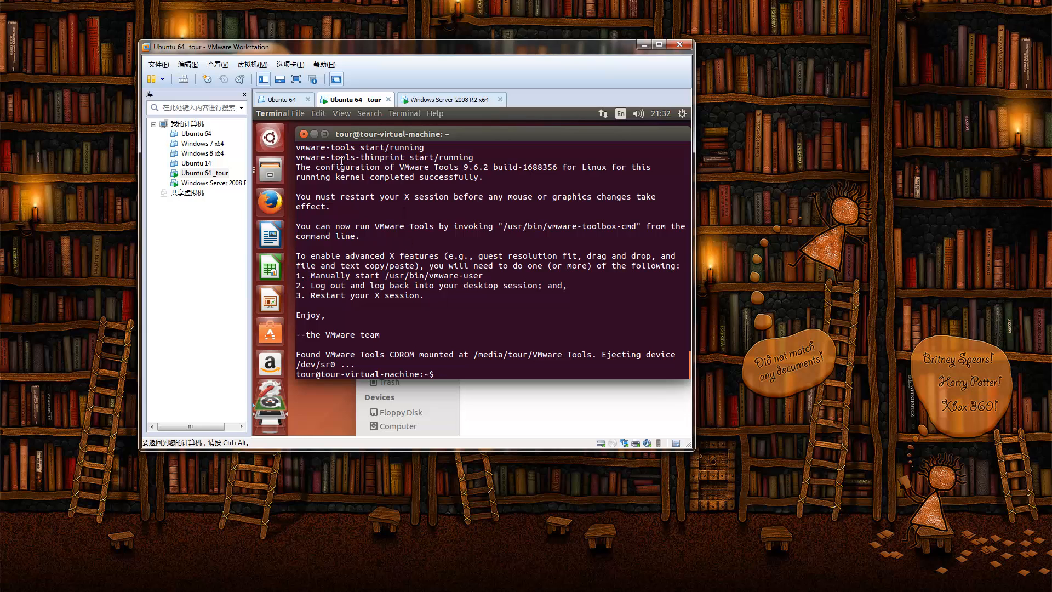
# Step: Close the Terminal and vmware-tools-distrib windows, then place test task.xlsx on the host desktop
pyautogui.click(248, 64)
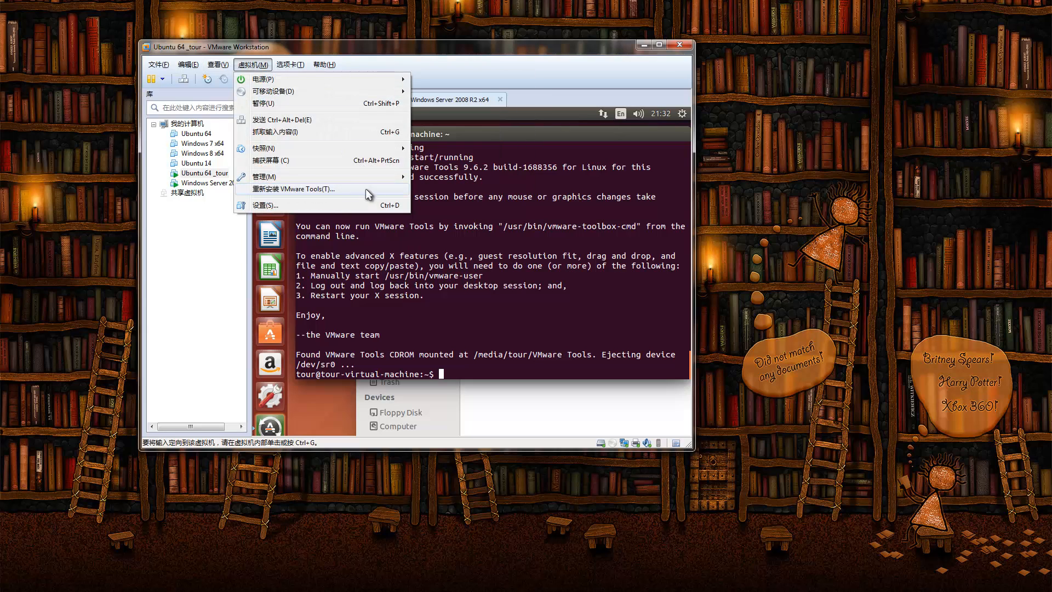
pyautogui.click(582, 257)
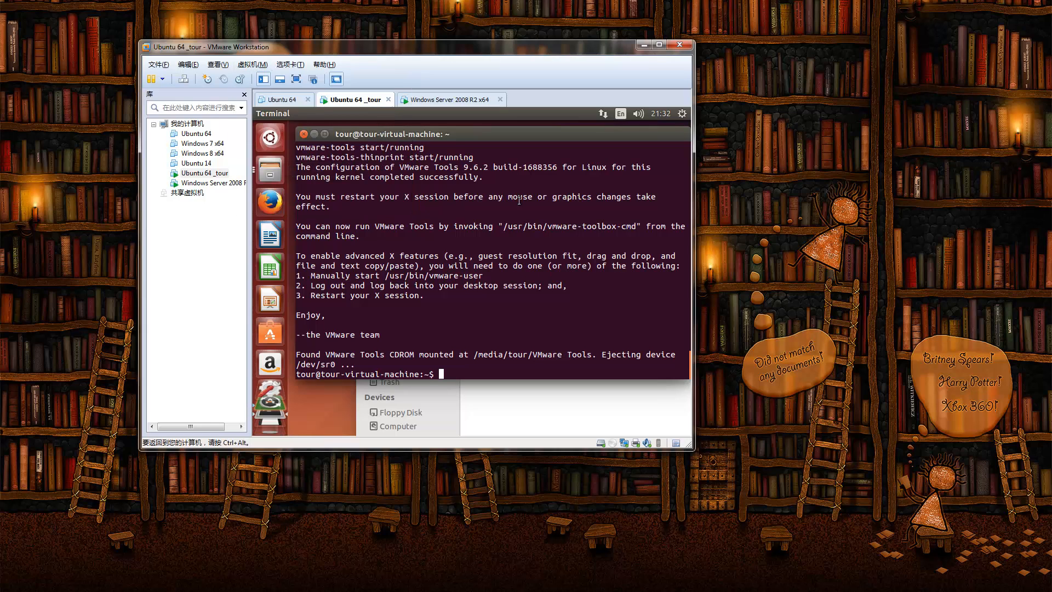
pyautogui.click(304, 137)
pyautogui.click(365, 218)
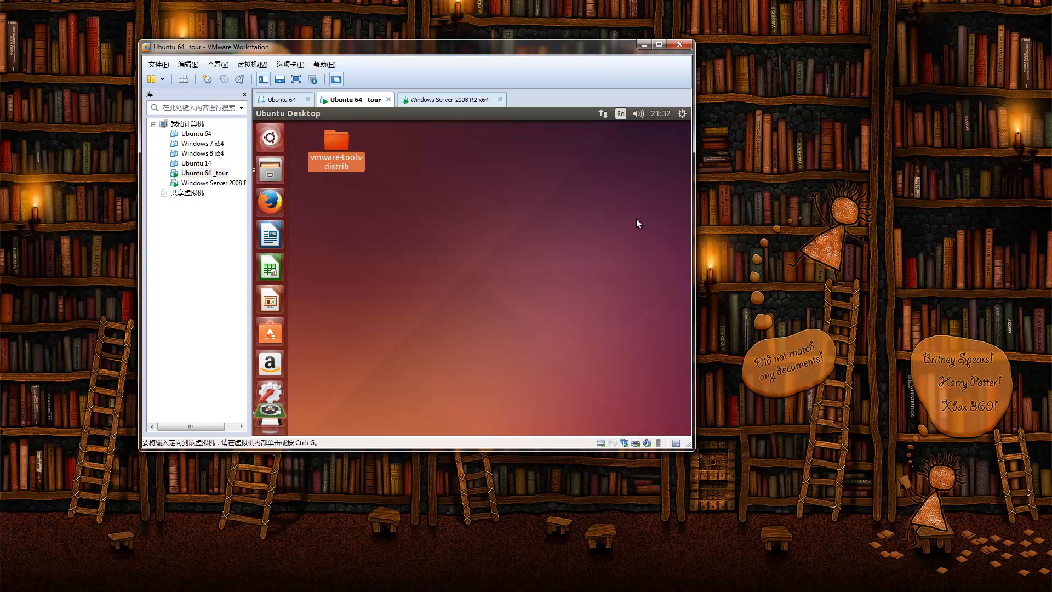
pyautogui.click(442, 225)
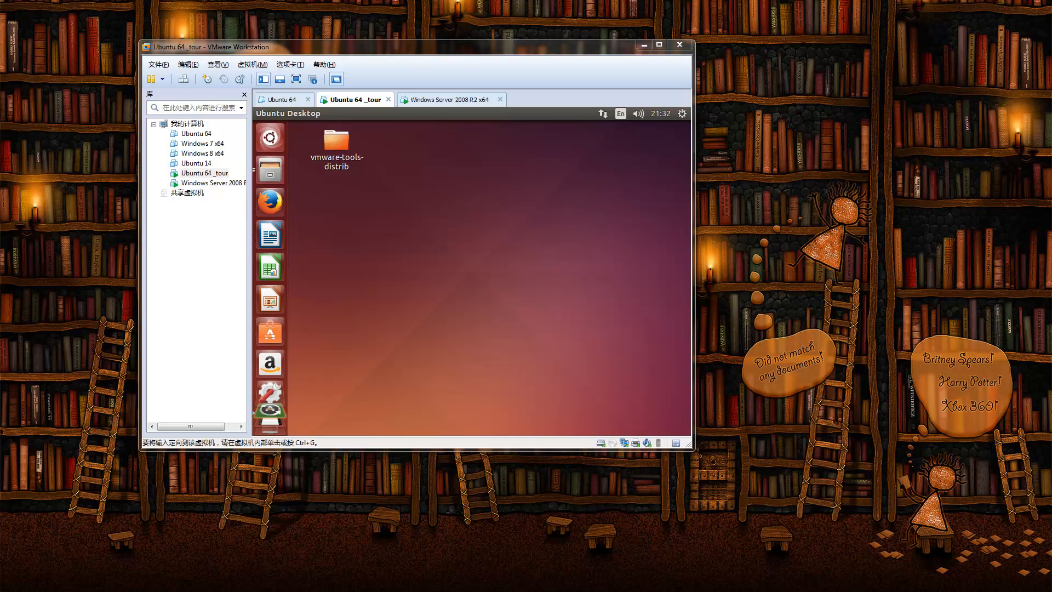
pyautogui.moveTo(1051, 274); pyautogui.dragTo(770, 278)
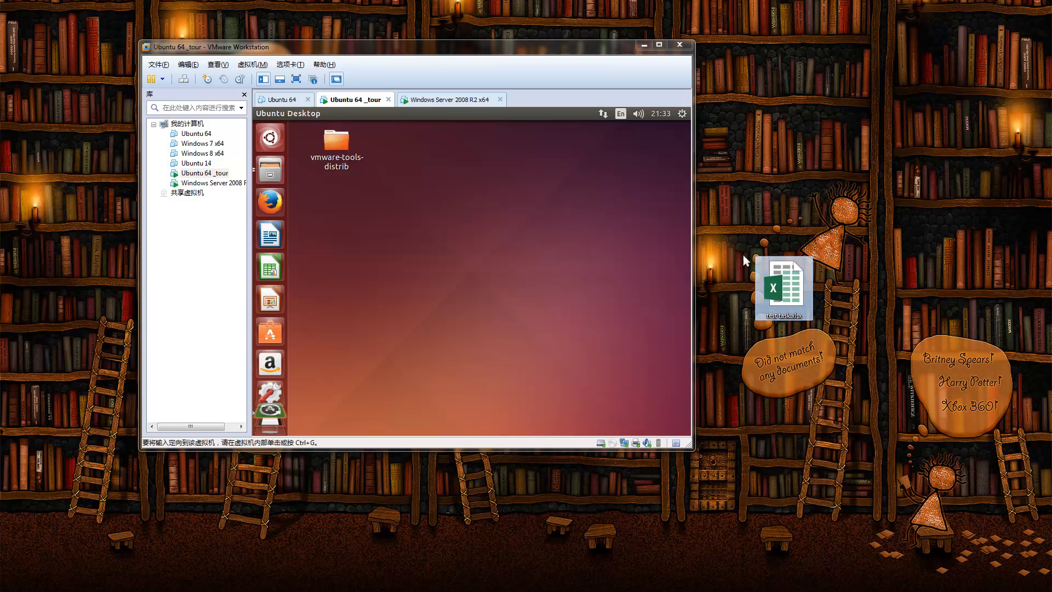
# Step: Restart Ubuntu from the gear menu's Shut Down options and return to the Ubuntu 64 _tour tab
pyautogui.click(681, 115)
pyautogui.click(681, 114)
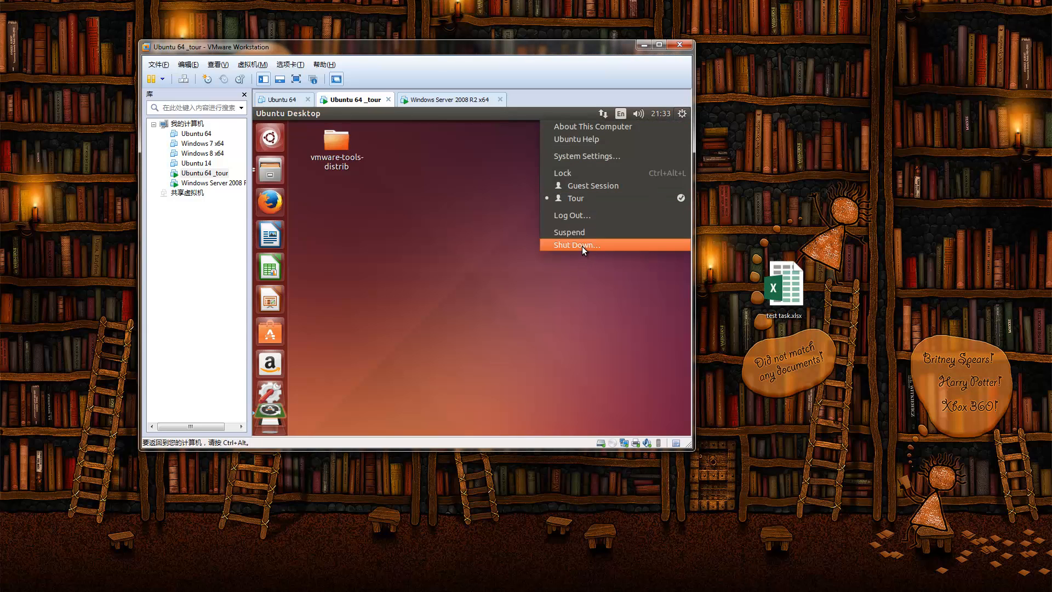
pyautogui.click(591, 244)
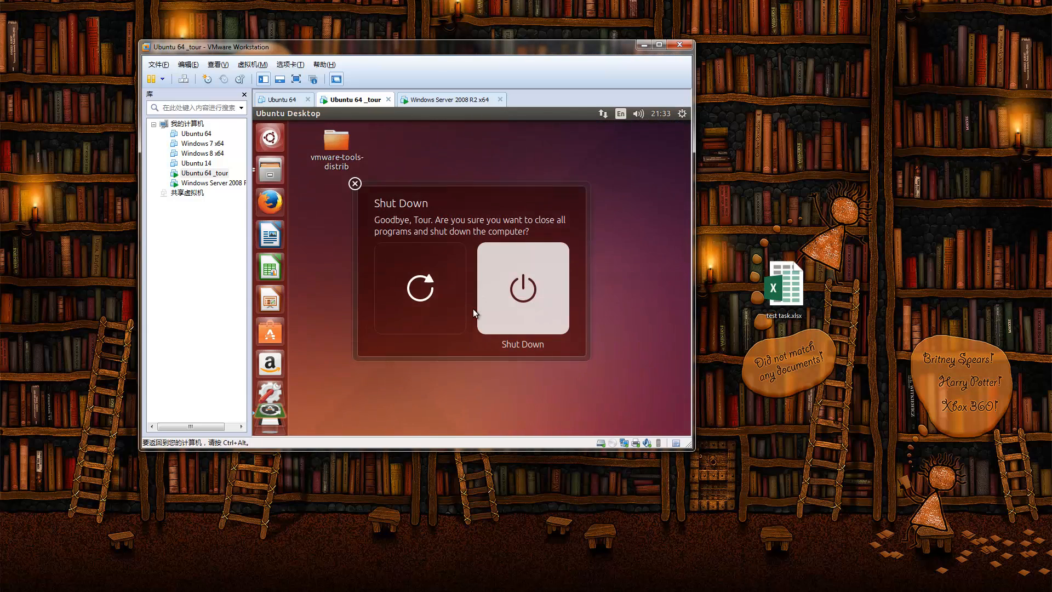
pyautogui.click(440, 297)
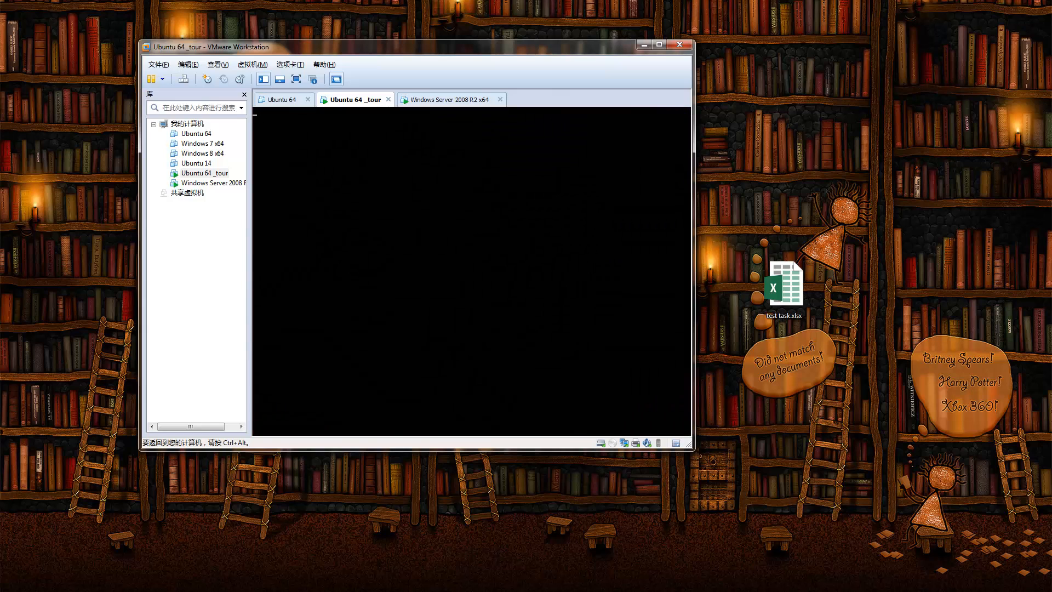
pyautogui.hotkey('ctrl', 'alt')
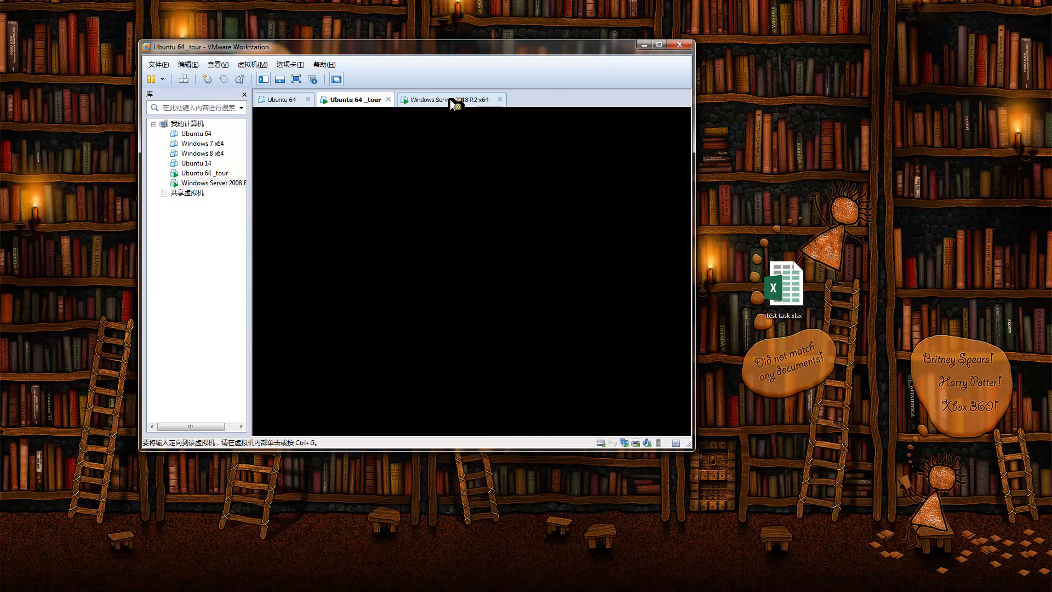
pyautogui.click(453, 101)
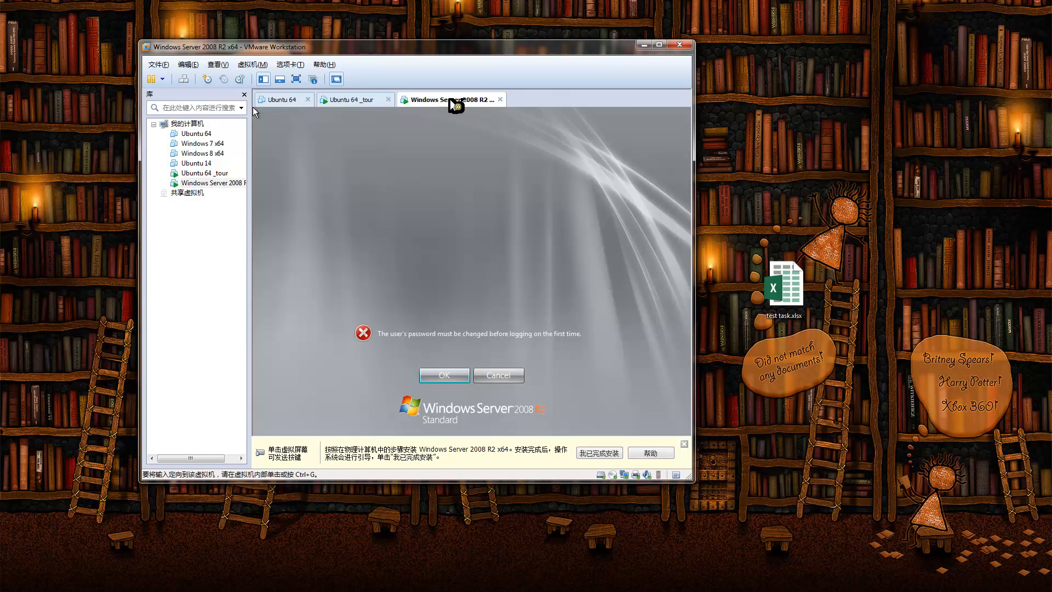
pyautogui.click(356, 104)
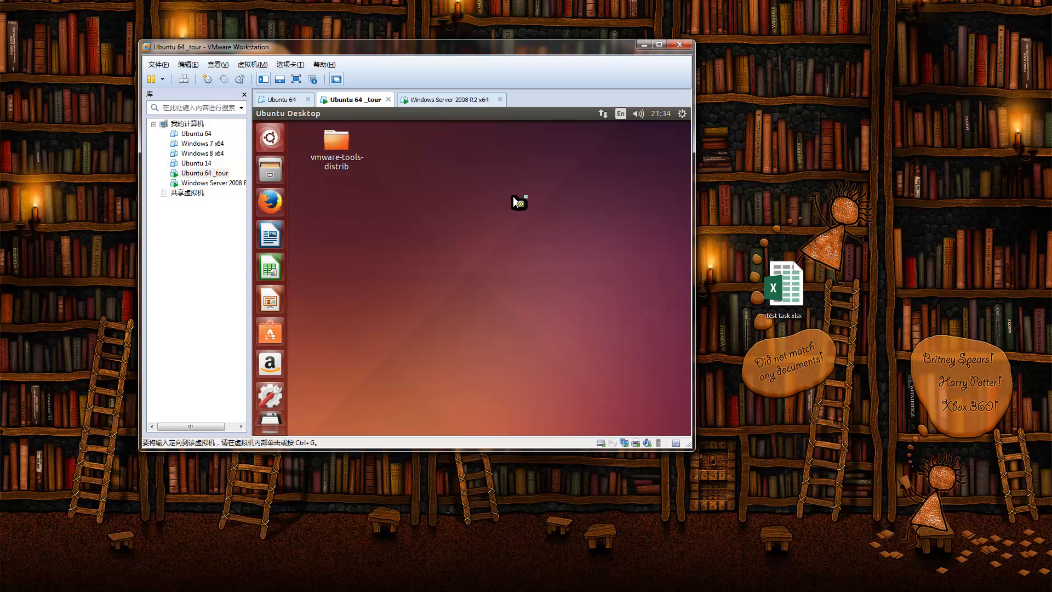
# Step: Drag test task.xlsx from the Windows desktop onto the Ubuntu guest desktop
pyautogui.moveTo(800, 297); pyautogui.dragTo(859, 212)
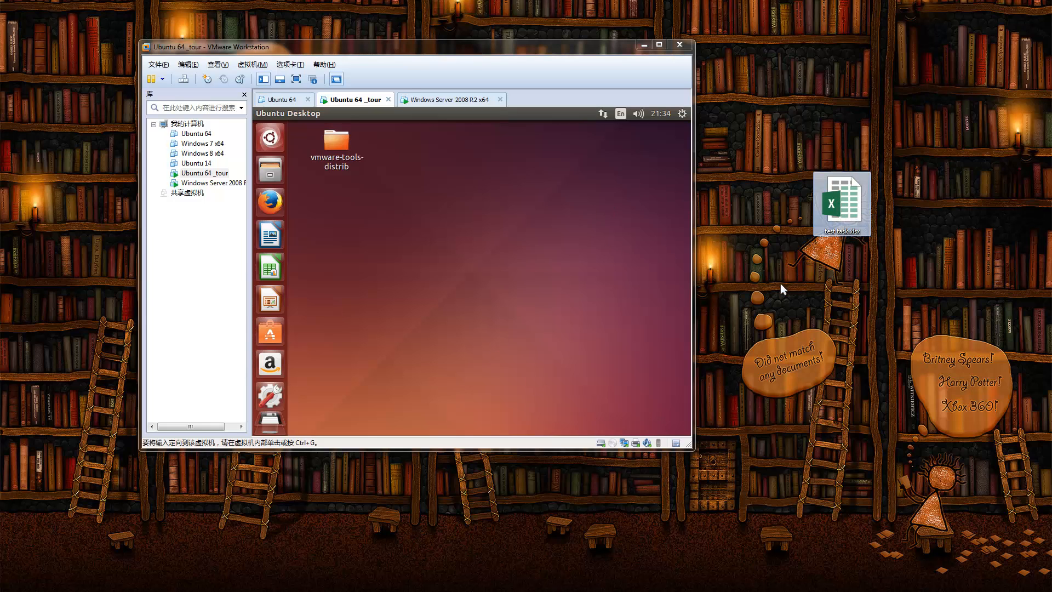
pyautogui.moveTo(534, 48); pyautogui.dragTo(616, 74)
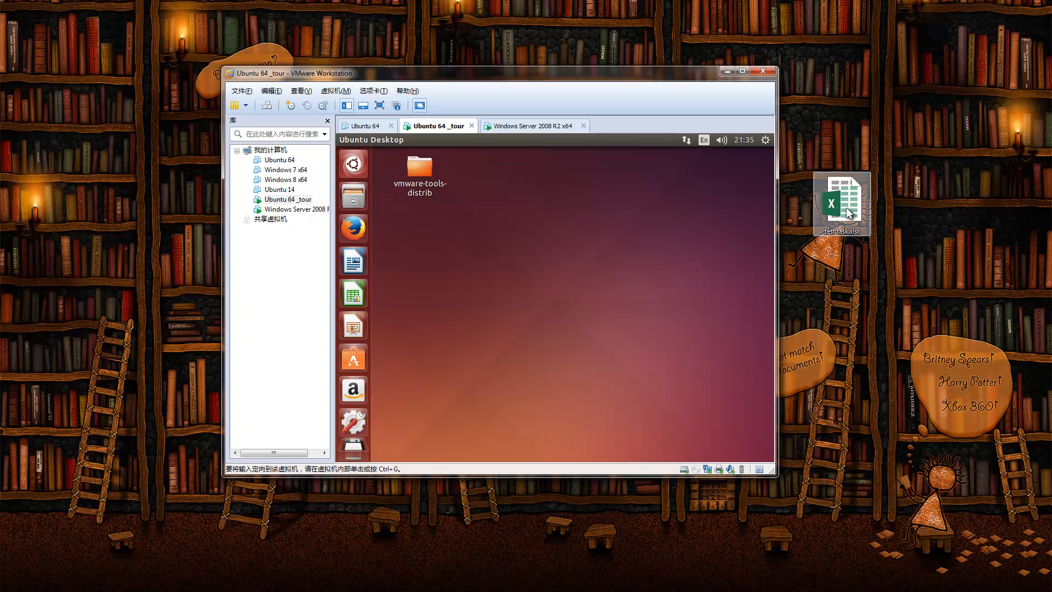
pyautogui.moveTo(848, 214); pyautogui.dragTo(553, 227)
pyautogui.moveTo(911, 297); pyautogui.dragTo(477, 237)
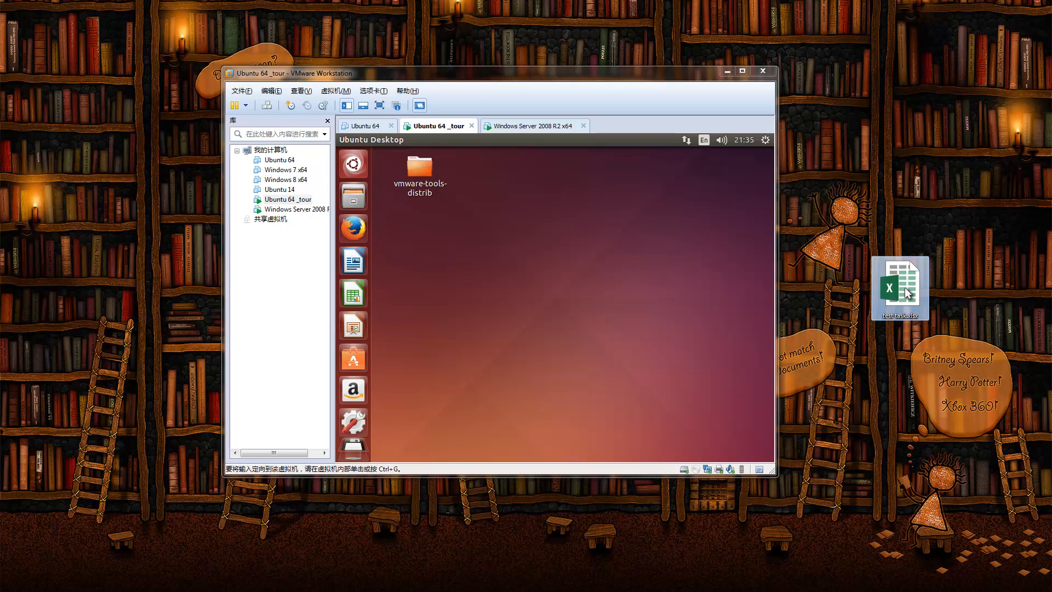
pyautogui.moveTo(907, 293); pyautogui.dragTo(478, 287)
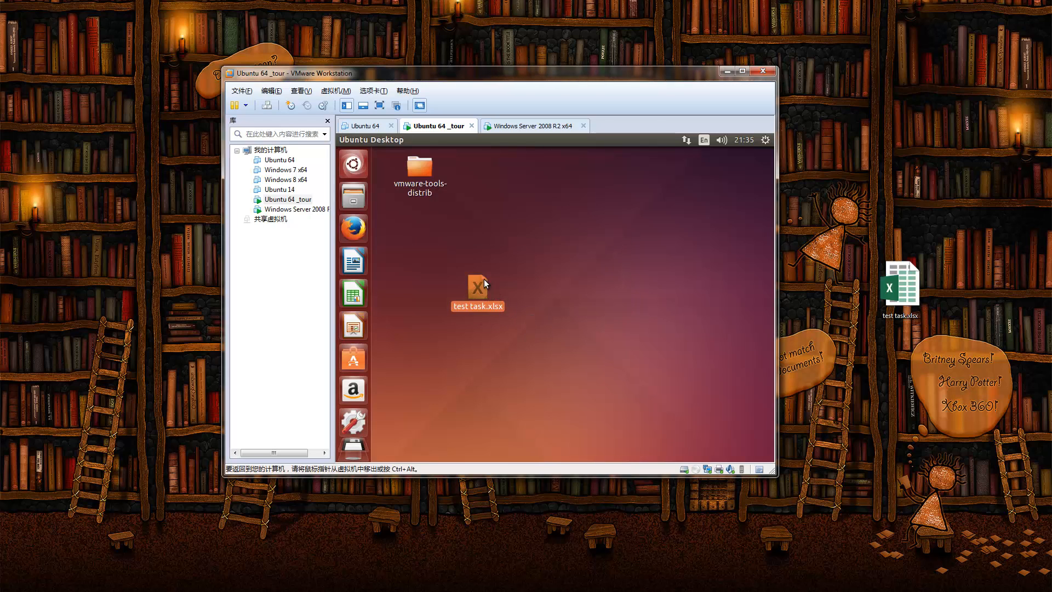